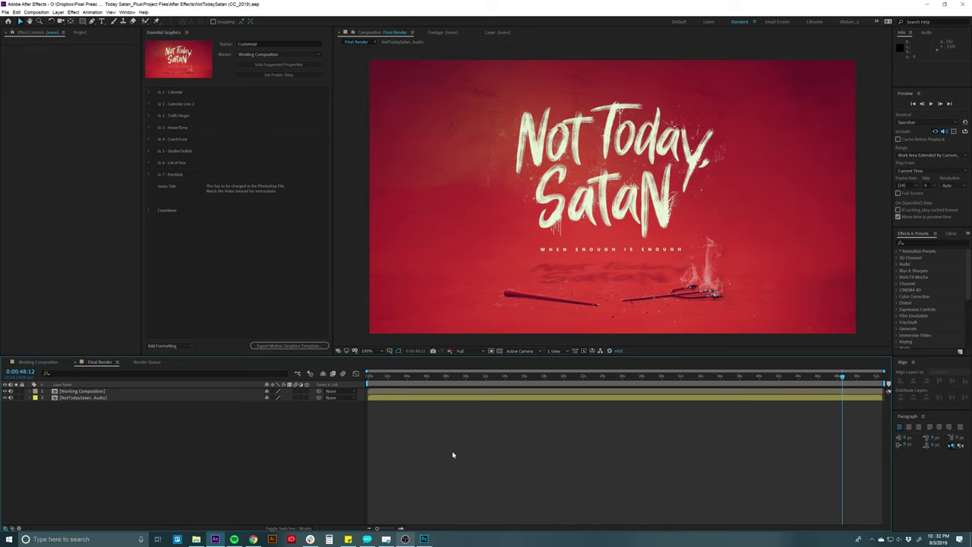
# Step: Scrub Final Render through the calendar, pallets, sofa and TO GET ANGRY cars scenes
pyautogui.moveTo(393, 377); pyautogui.dragTo(410, 378)
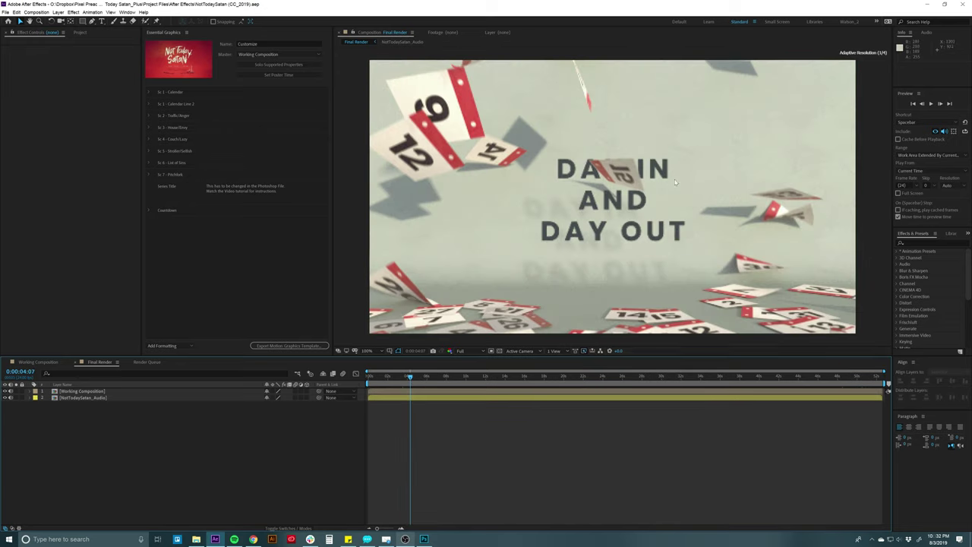
pyautogui.moveTo(410, 377); pyautogui.dragTo(521, 378)
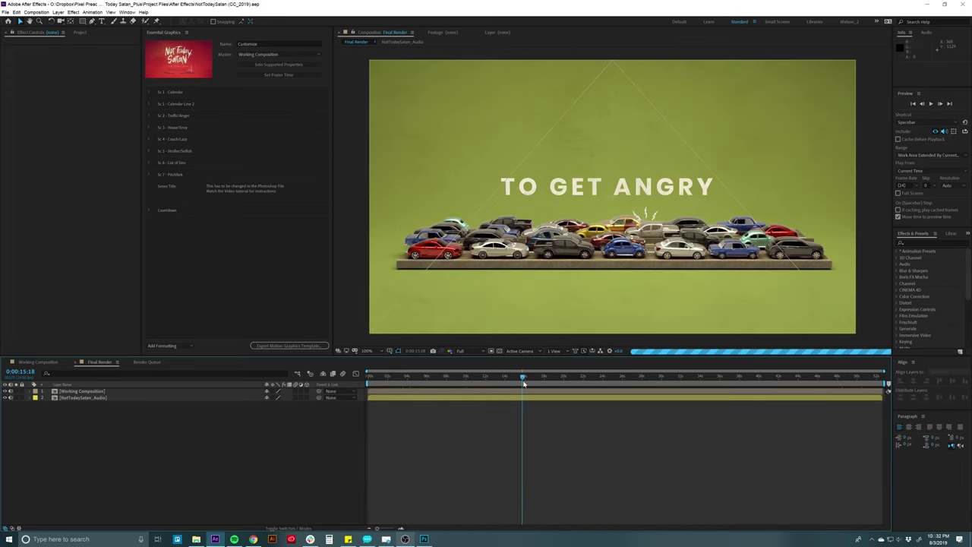
pyautogui.click(574, 378)
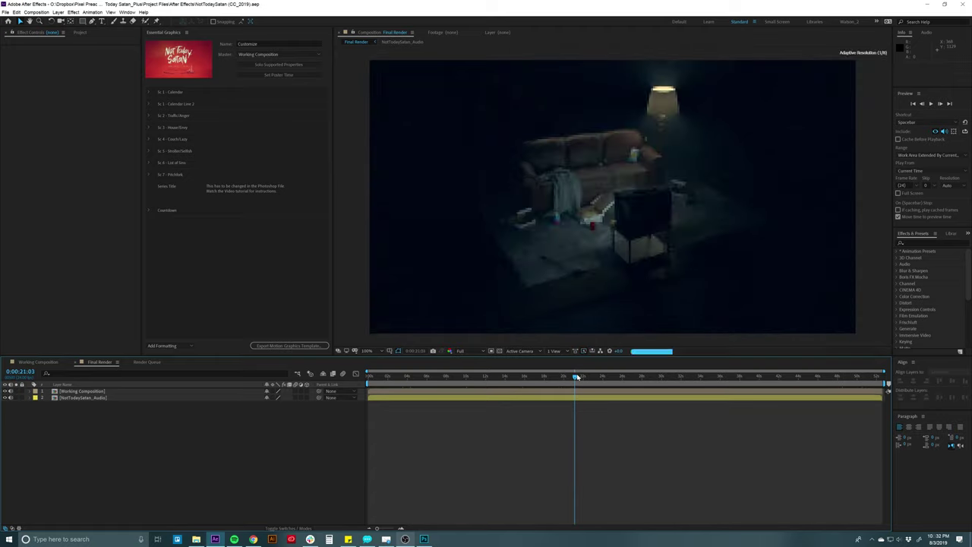
pyautogui.moveTo(557, 379); pyautogui.dragTo(425, 377)
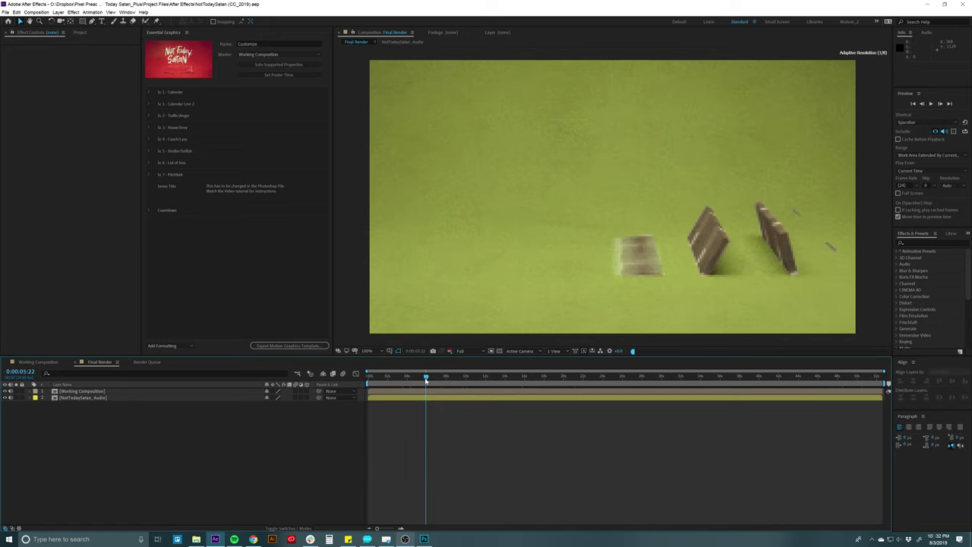
# Step: Expand the Edit Text Here folder and open the Line_1 composition
pyautogui.click(80, 32)
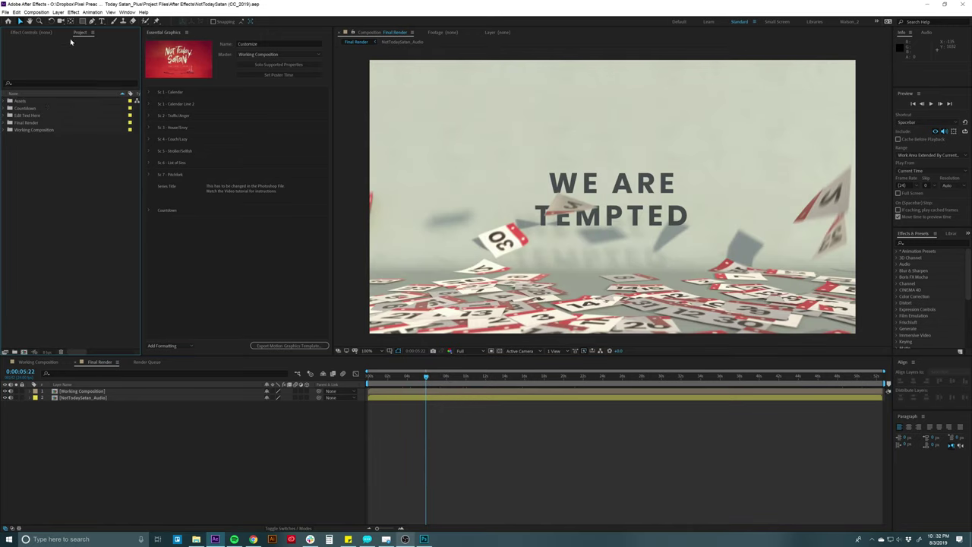
pyautogui.click(6, 116)
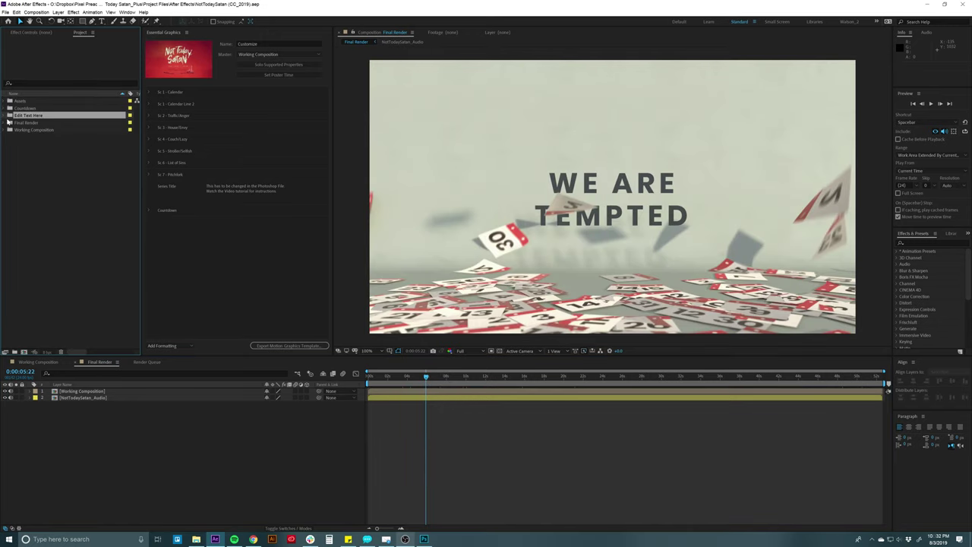
pyautogui.click(7, 115)
pyautogui.click(23, 123)
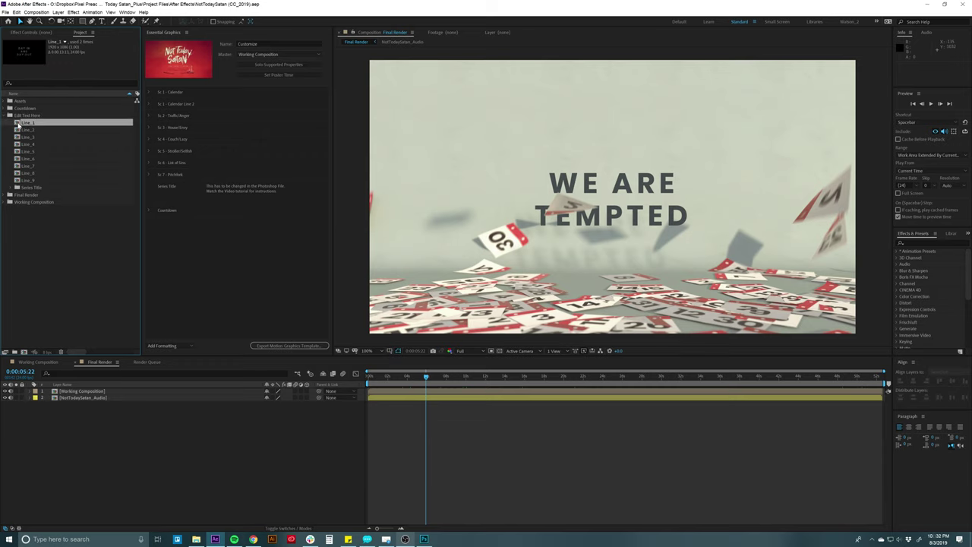
pyautogui.doubleClick(23, 123)
# Step: Try changing the text to EVERYDAY and moving it lower, then undo back to DAY IN AND DAY OUT
pyautogui.click(566, 225)
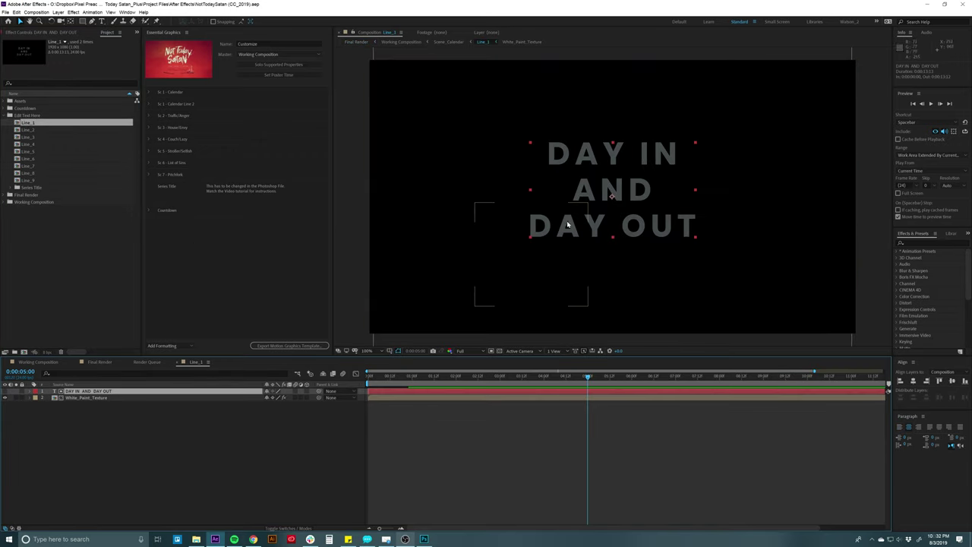
pyautogui.doubleClick(577, 152)
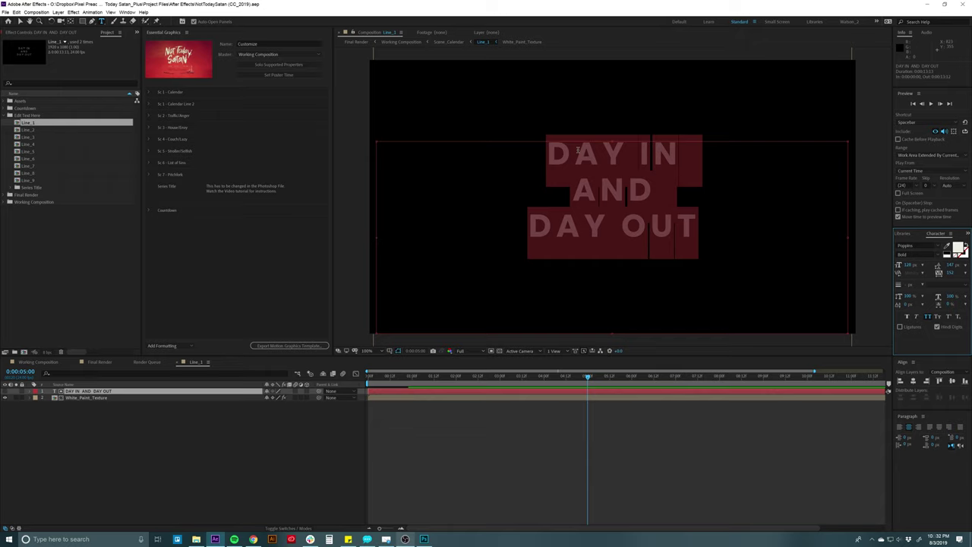
pyautogui.write('EVERYDAY')
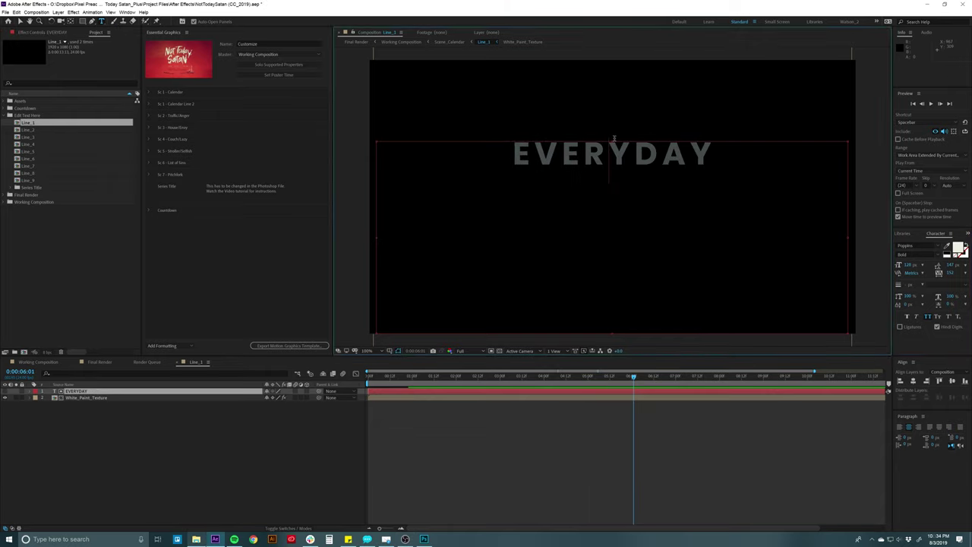
pyautogui.moveTo(612, 138); pyautogui.dragTo(609, 184)
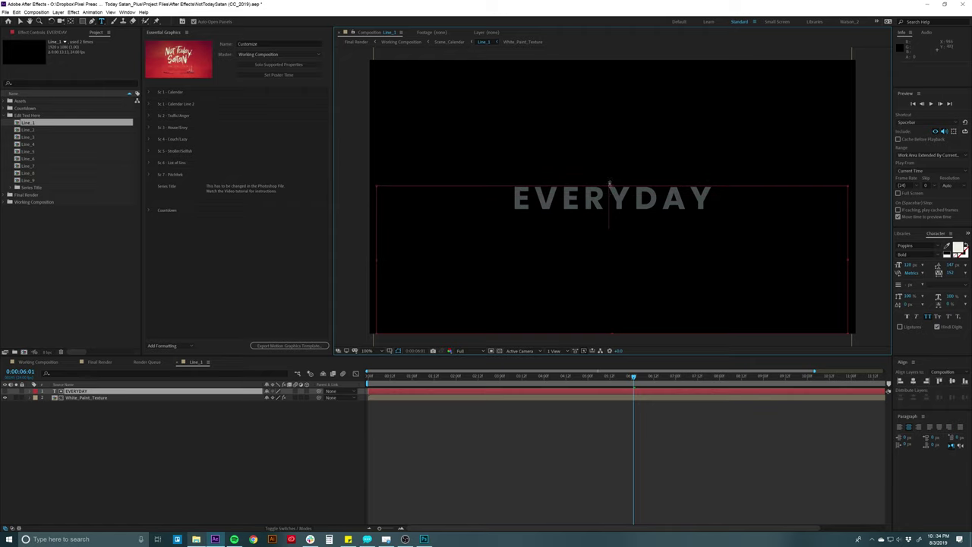
pyautogui.click(566, 409)
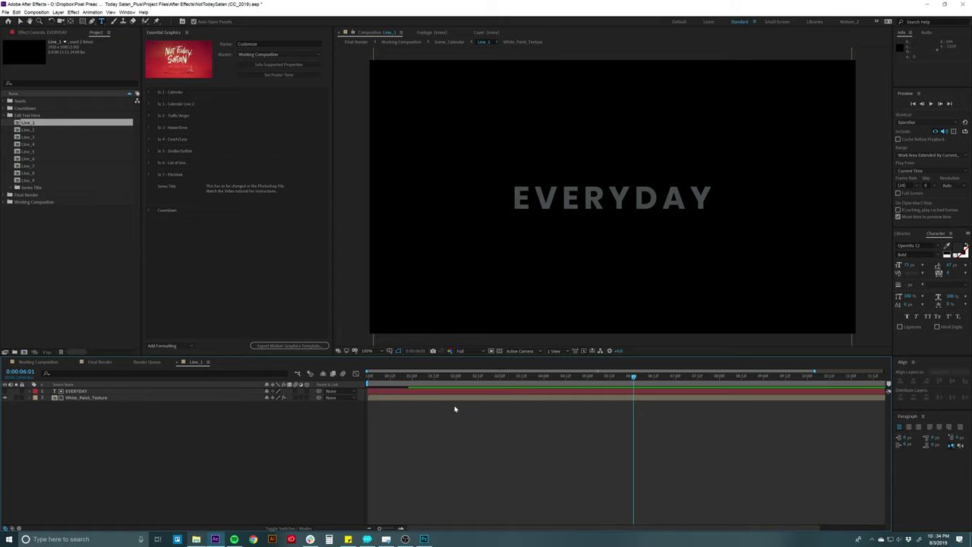
pyautogui.hotkey('ctrl', 'z')
pyautogui.hotkey('ctrl', 'z')
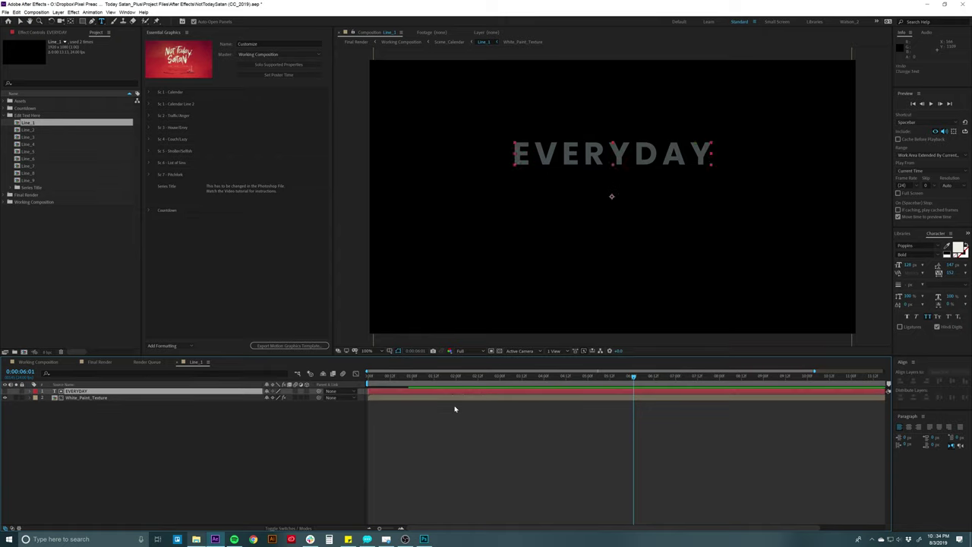
pyautogui.click(454, 404)
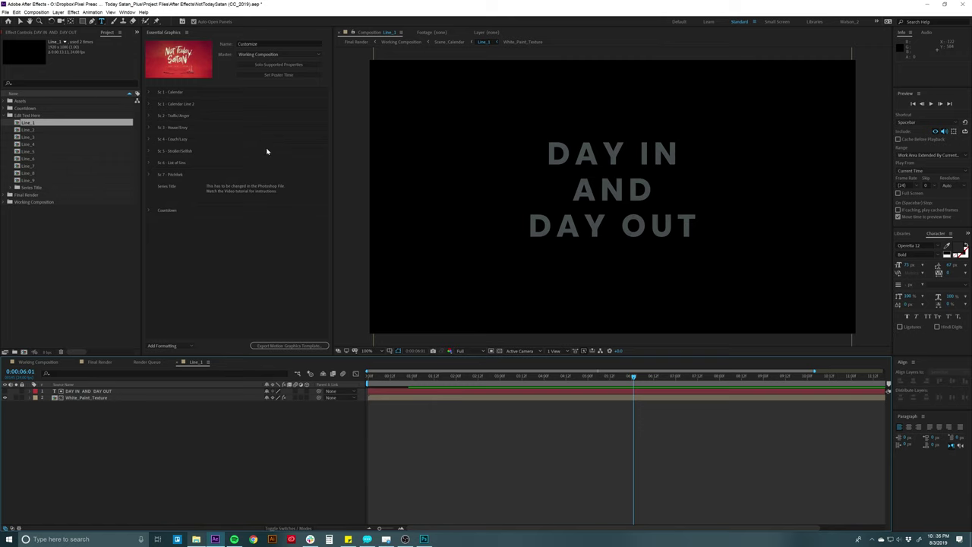
pyautogui.click(99, 362)
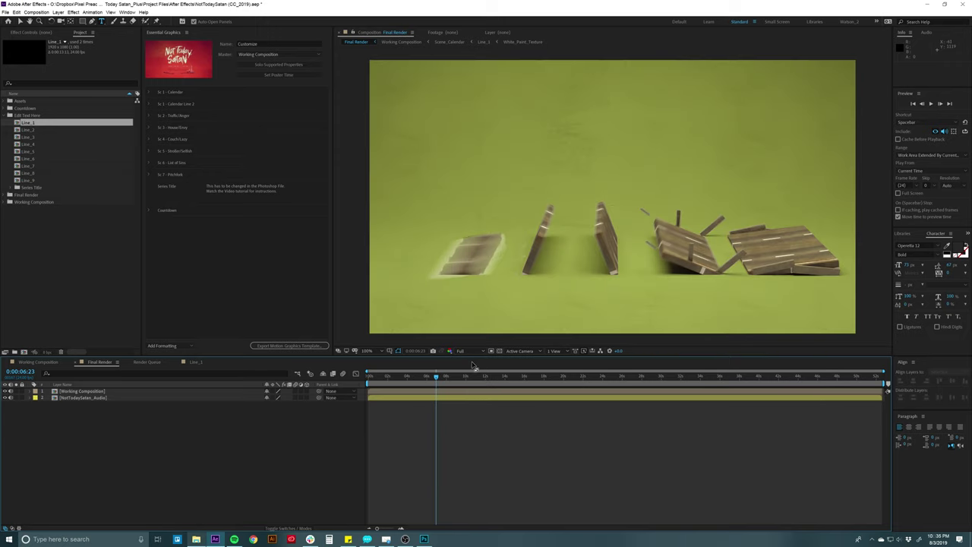
pyautogui.click(417, 377)
pyautogui.moveTo(417, 376); pyautogui.dragTo(400, 378)
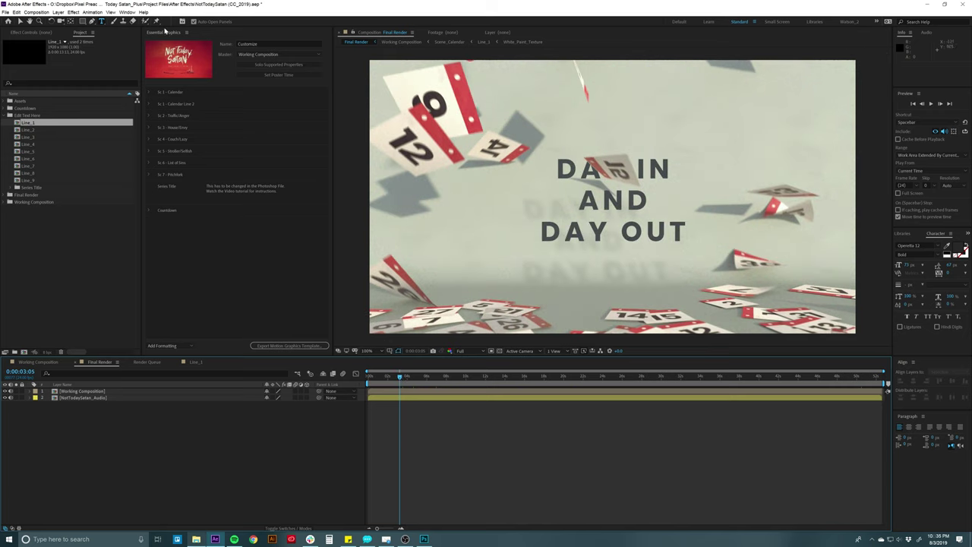
pyautogui.click(167, 82)
pyautogui.press('v')
pyautogui.click(150, 92)
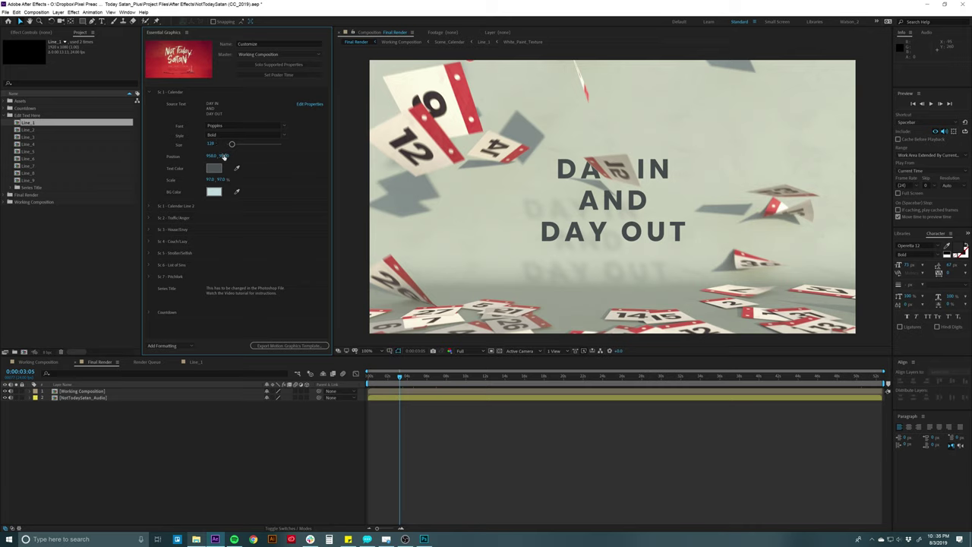
# Step: Replace the calendar Source Text with EVERYDAY and nudge its Position slightly lower
pyautogui.click(210, 107)
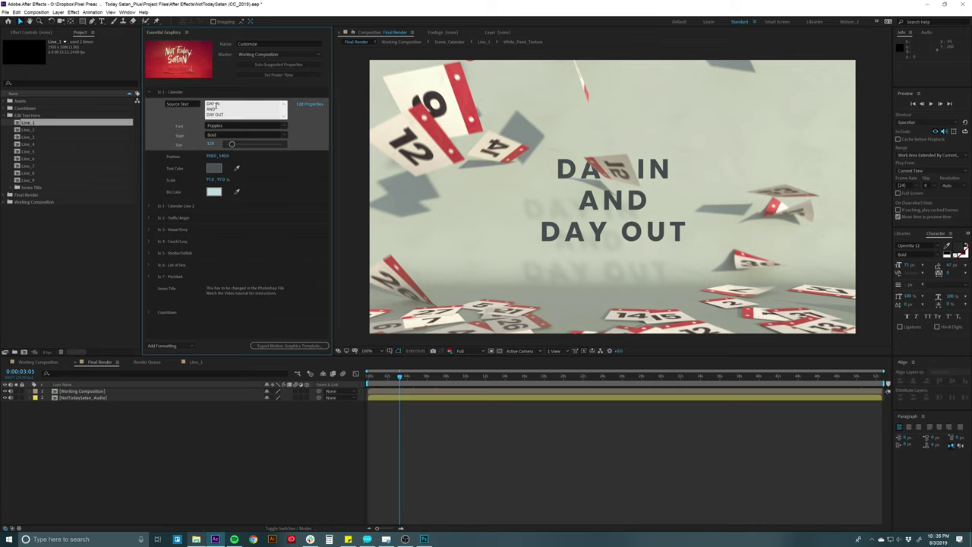
pyautogui.hotkey('ctrl', 'a')
pyautogui.press('BackSpace')
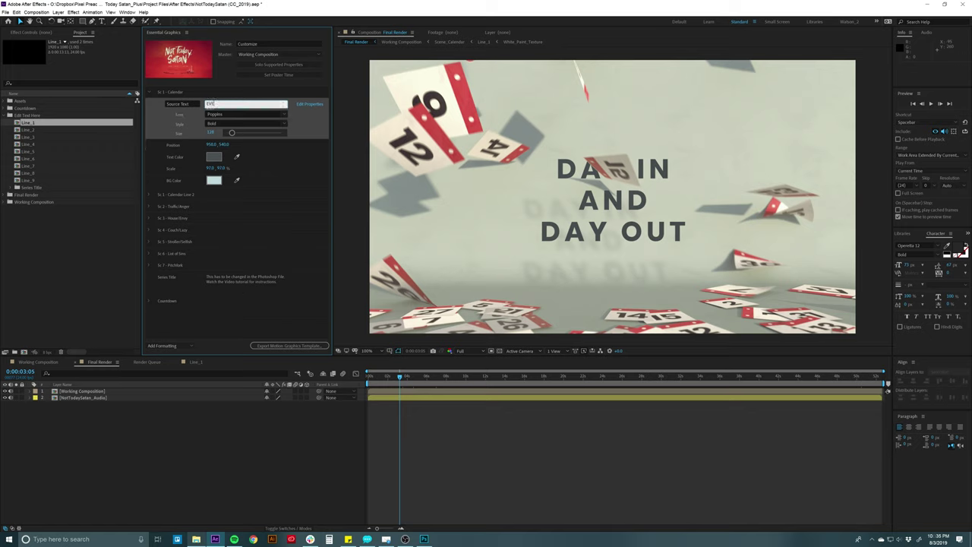
pyautogui.write('EVERYDAY')
pyautogui.press('Tab')
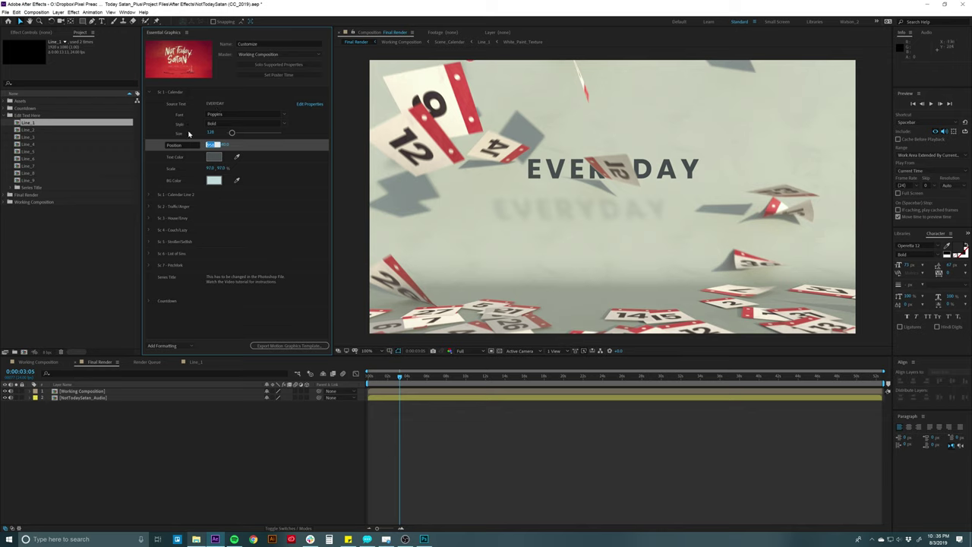
pyautogui.click(161, 149)
pyautogui.moveTo(215, 146)
pyautogui.mouseDown()
pyautogui.moveTo(248, 149)
pyautogui.moveTo(229, 148)
pyautogui.mouseUp()
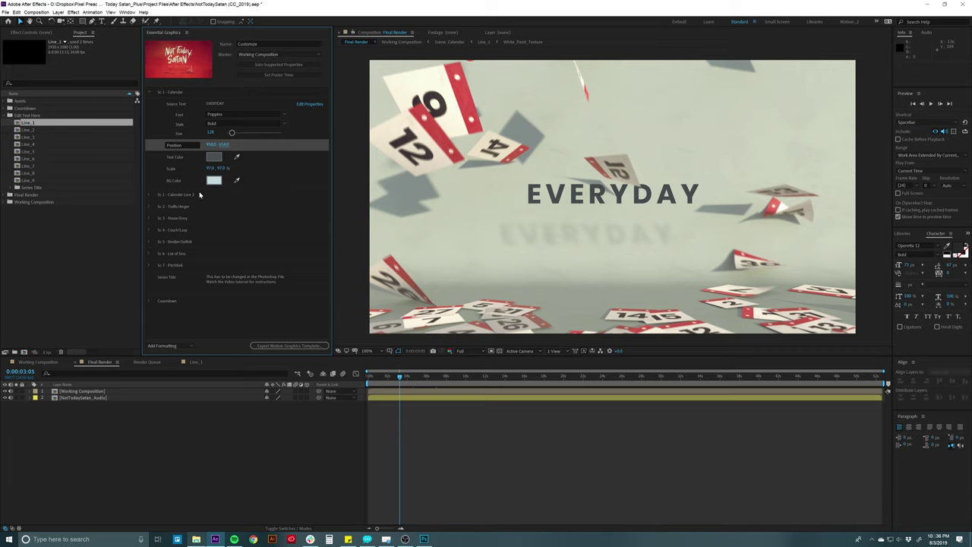
# Step: Set the EVERYDAY Text Color to the red sampled from a calendar card
pyautogui.click(213, 157)
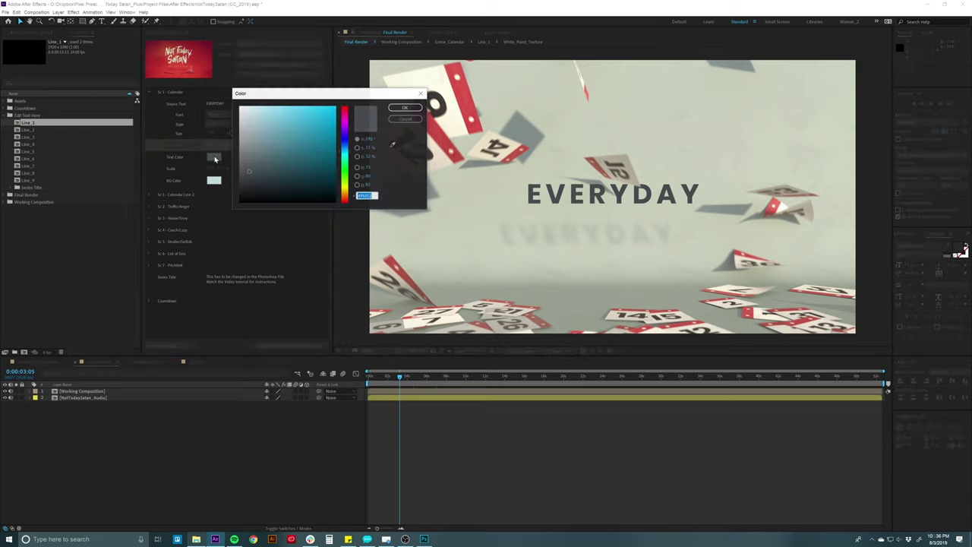
pyautogui.click(393, 144)
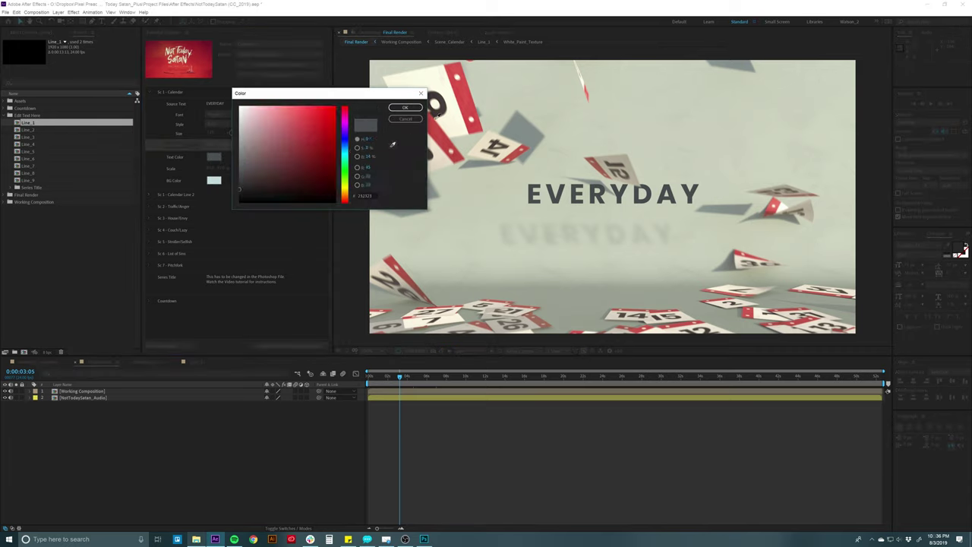
pyautogui.click(458, 102)
pyautogui.click(405, 107)
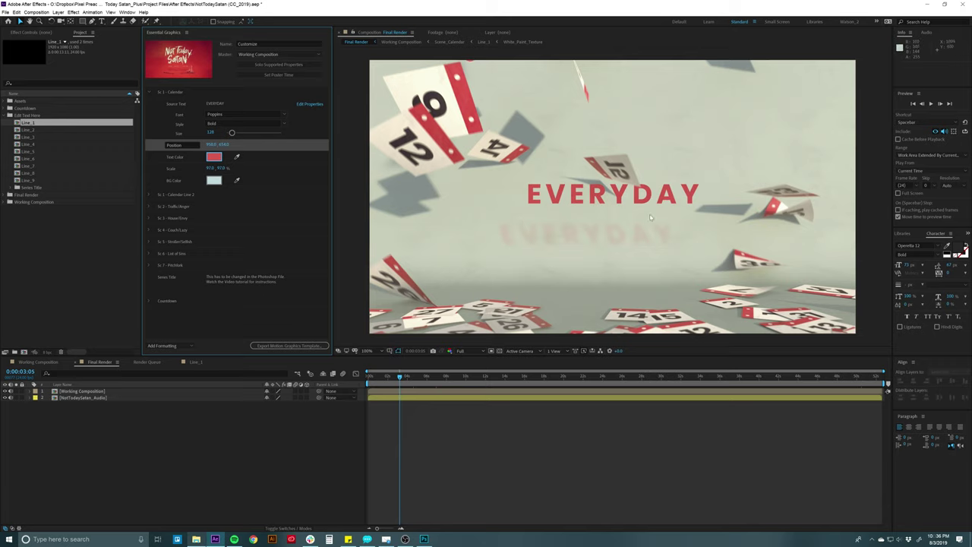
# Step: Try white and then dark green as BG Color, undoing back to the light grey background
pyautogui.click(213, 181)
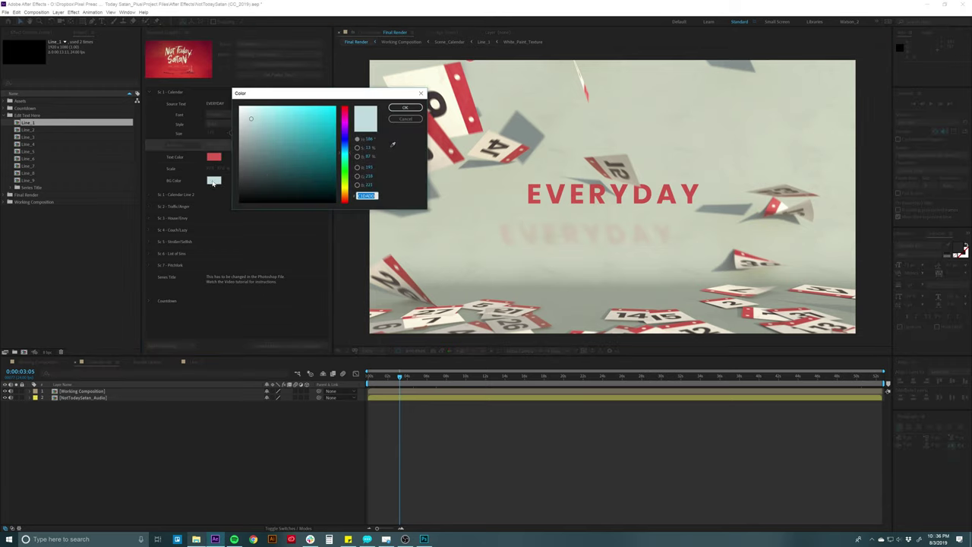
pyautogui.click(406, 108)
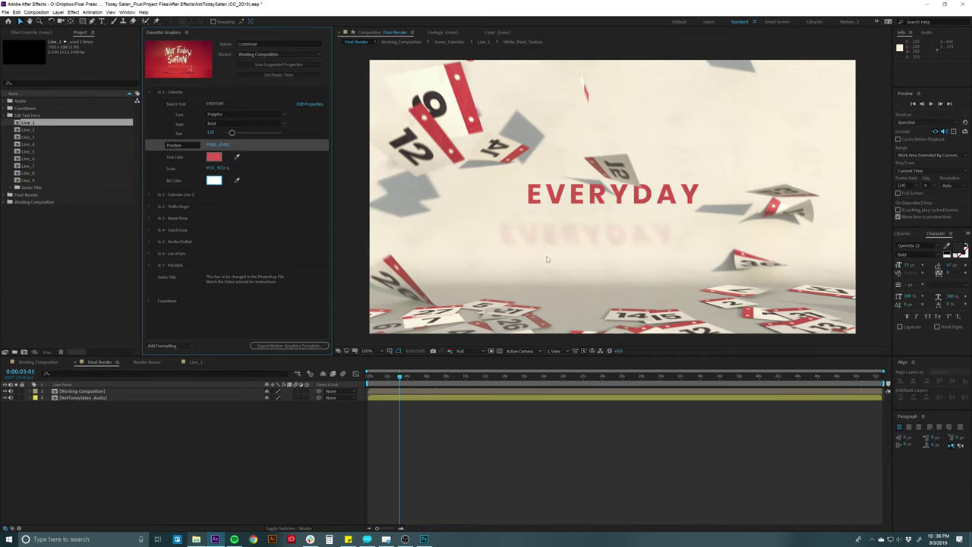
pyautogui.click(213, 181)
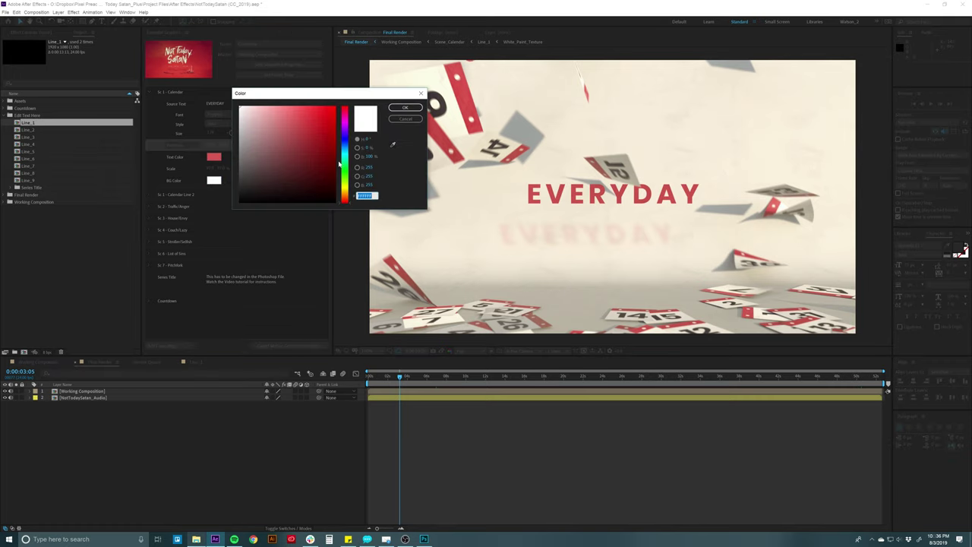
pyautogui.moveTo(346, 155); pyautogui.dragTo(341, 175)
pyautogui.moveTo(316, 169); pyautogui.dragTo(303, 165)
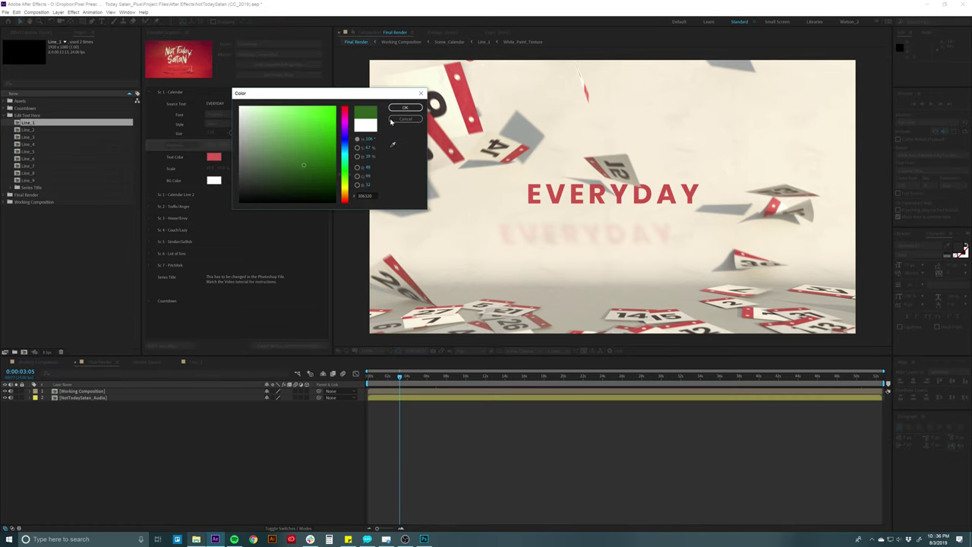
pyautogui.click(398, 108)
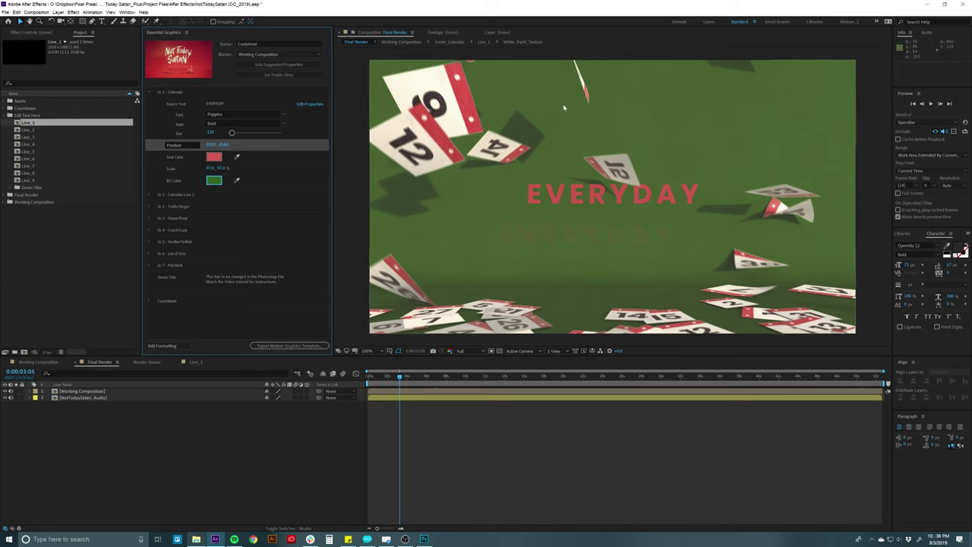
pyautogui.hotkey('ctrl', 'z')
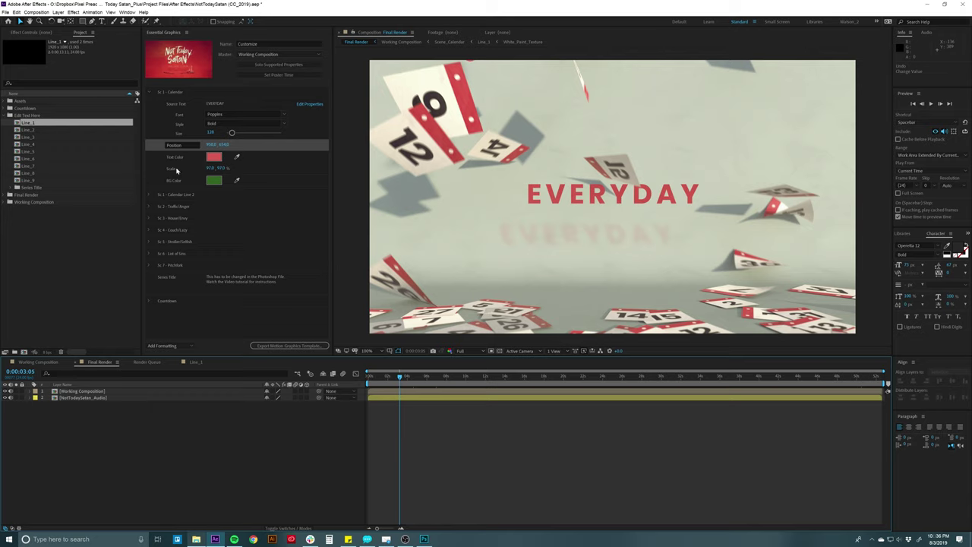
# Step: Set the Sc 1 - Calendar font to Gotham Black from the Font dropdown
pyautogui.click(175, 92)
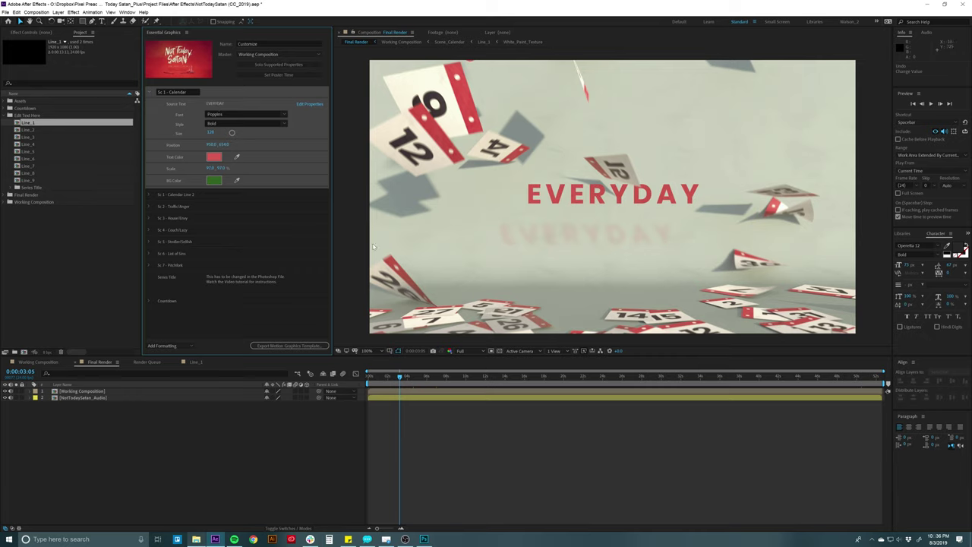
pyautogui.click(275, 113)
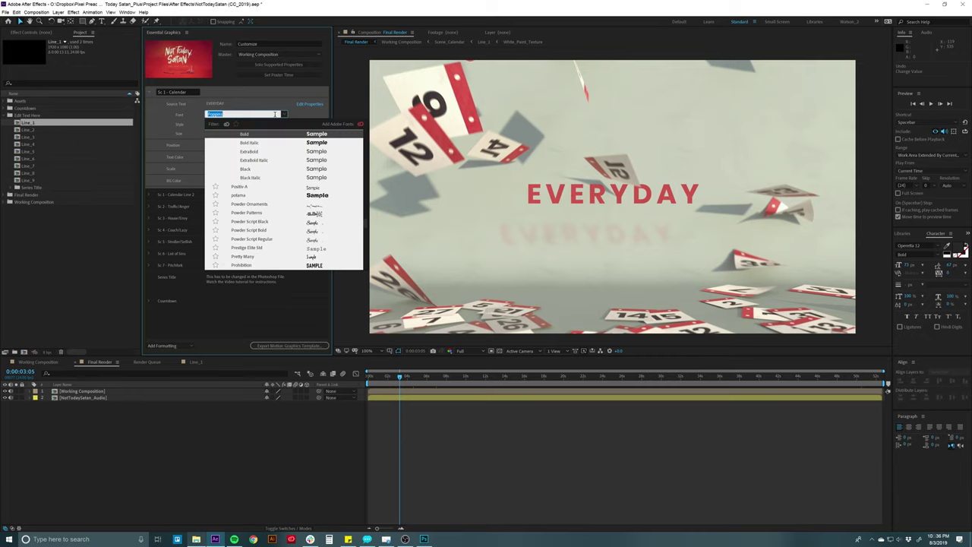
pyautogui.write('GOTHAM')
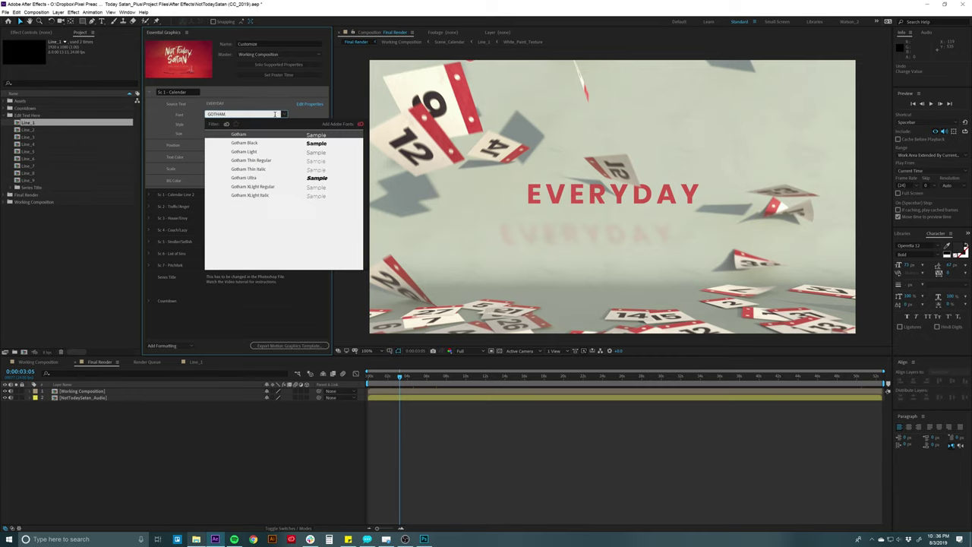
pyautogui.press('Down')
pyautogui.press('Down')
pyautogui.press('Up')
pyautogui.press('Return')
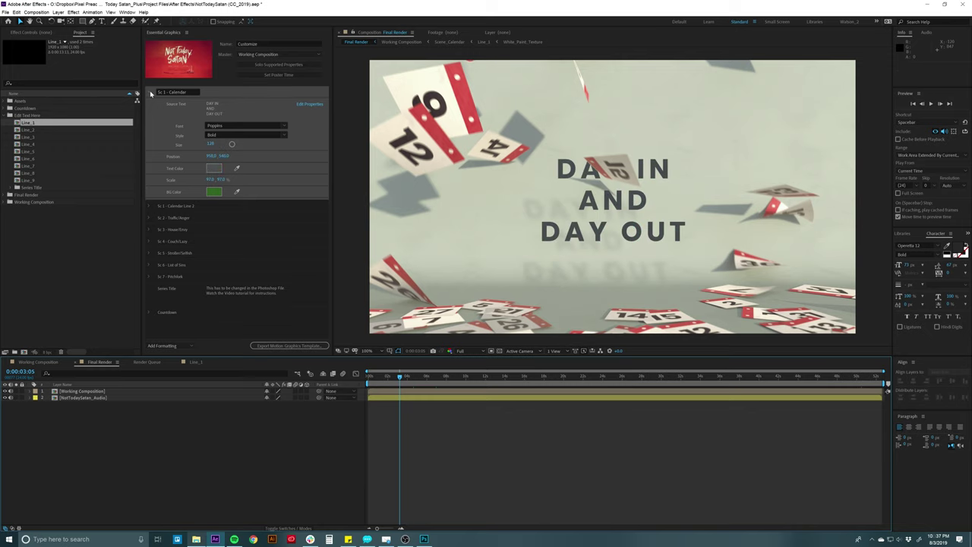
# Step: Browse the Calendar Line 2 and Traffic/Anger groups, select Series Title, and move to about 0:00:48
pyautogui.click(151, 93)
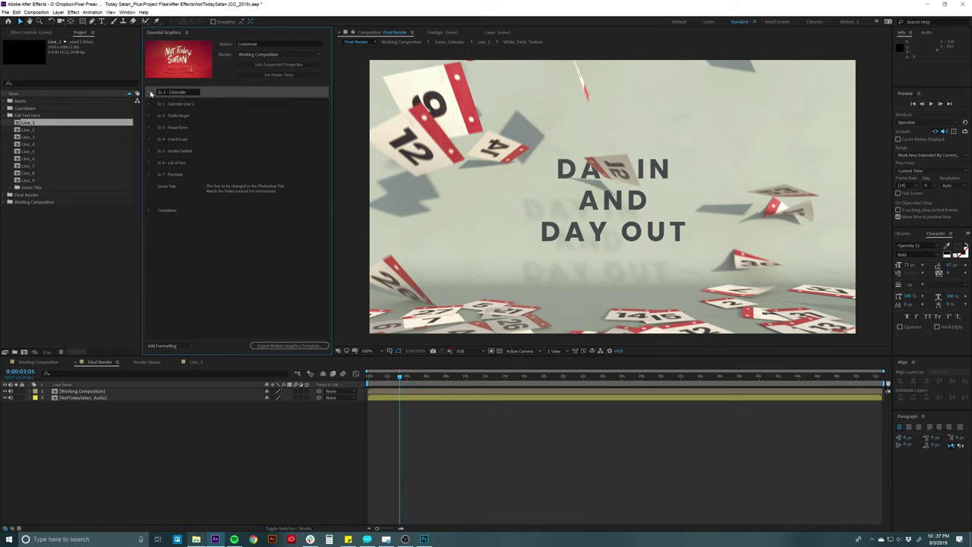
pyautogui.click(148, 106)
pyautogui.click(150, 105)
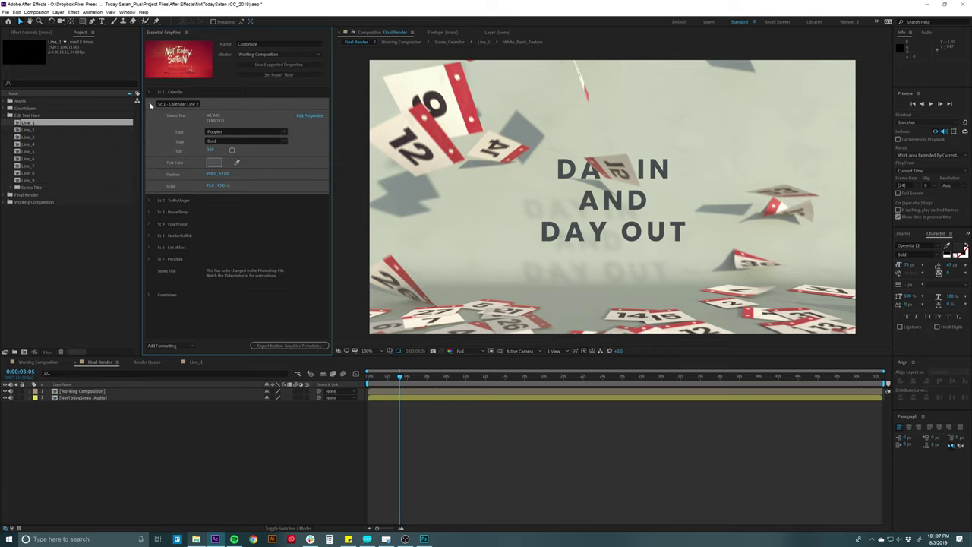
pyautogui.click(151, 105)
pyautogui.click(153, 117)
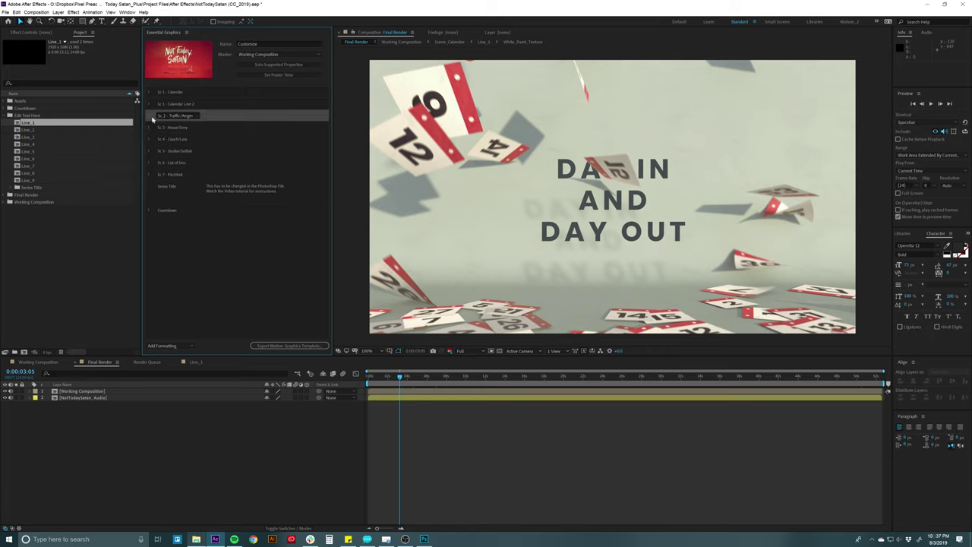
pyautogui.click(150, 116)
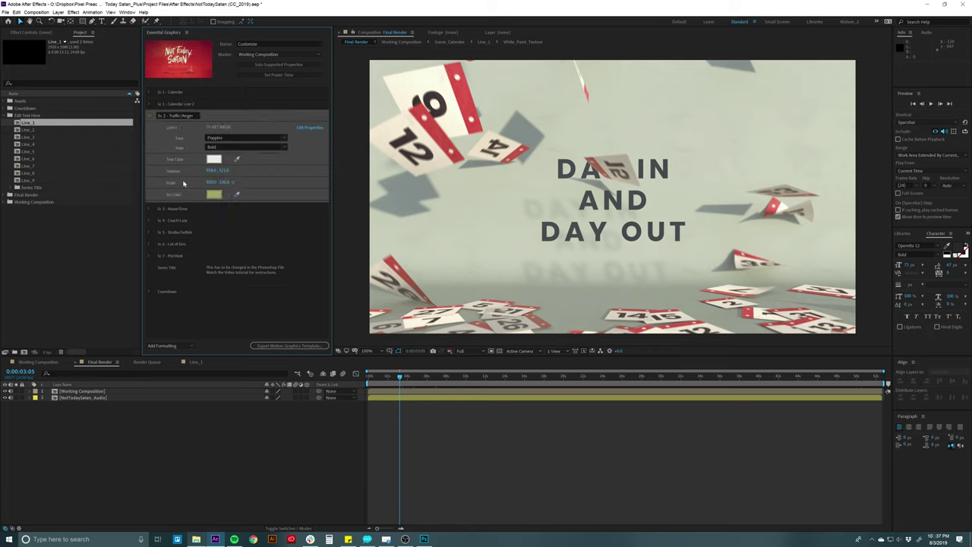
pyautogui.click(152, 116)
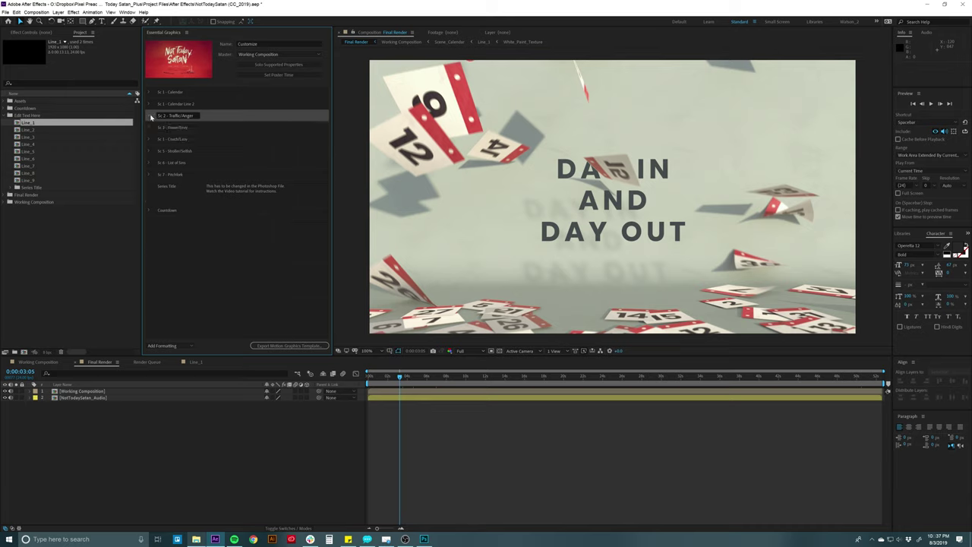
pyautogui.click(177, 161)
pyautogui.click(172, 191)
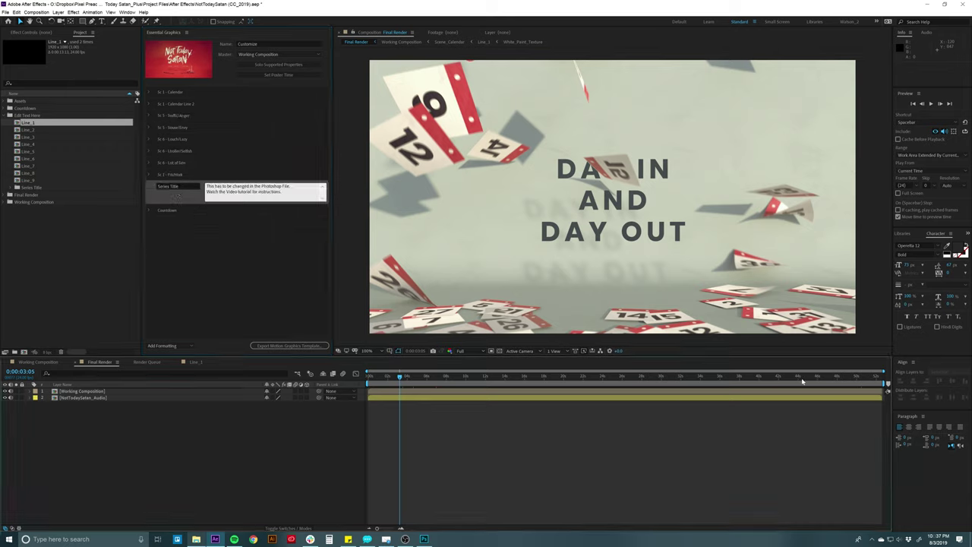
pyautogui.moveTo(833, 377); pyautogui.dragTo(846, 378)
pyautogui.click(844, 377)
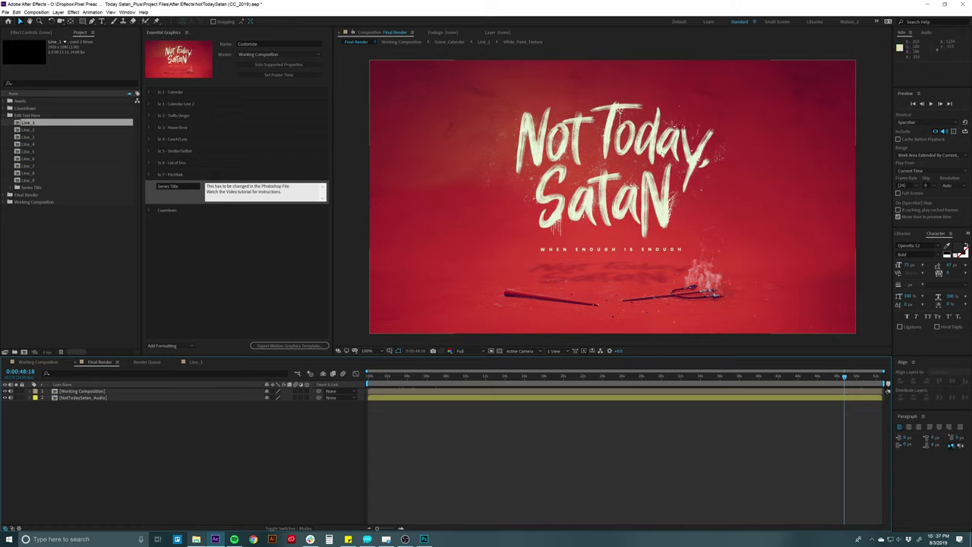
# Step: Expand the Countdown group in Essential Graphics to reveal Time 30, Poppins Bold, size 869
pyautogui.click(180, 248)
pyautogui.click(147, 213)
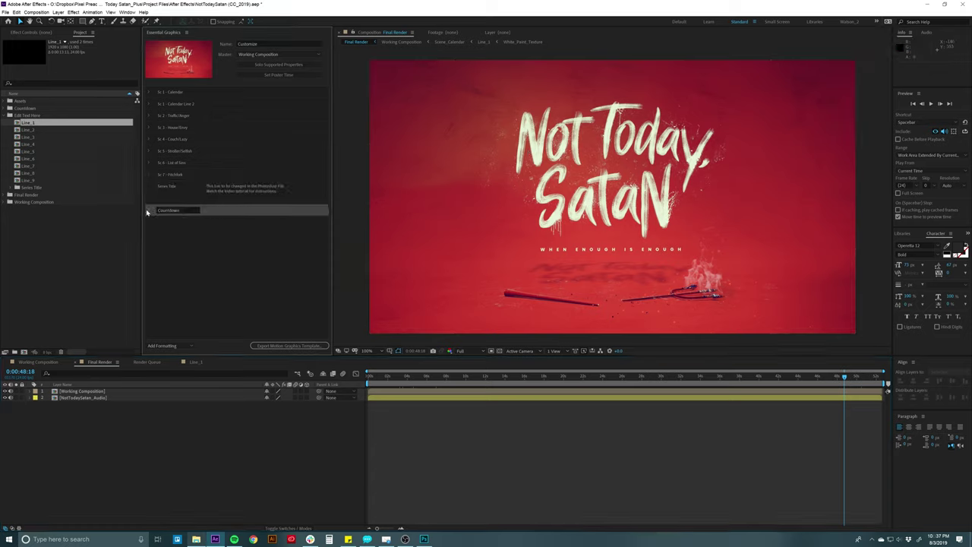
pyautogui.click(150, 210)
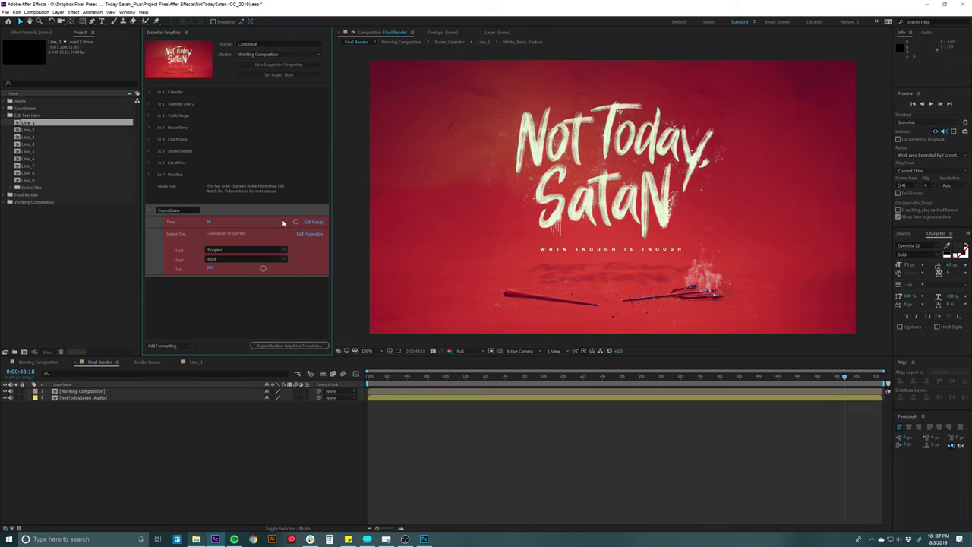
pyautogui.click(193, 297)
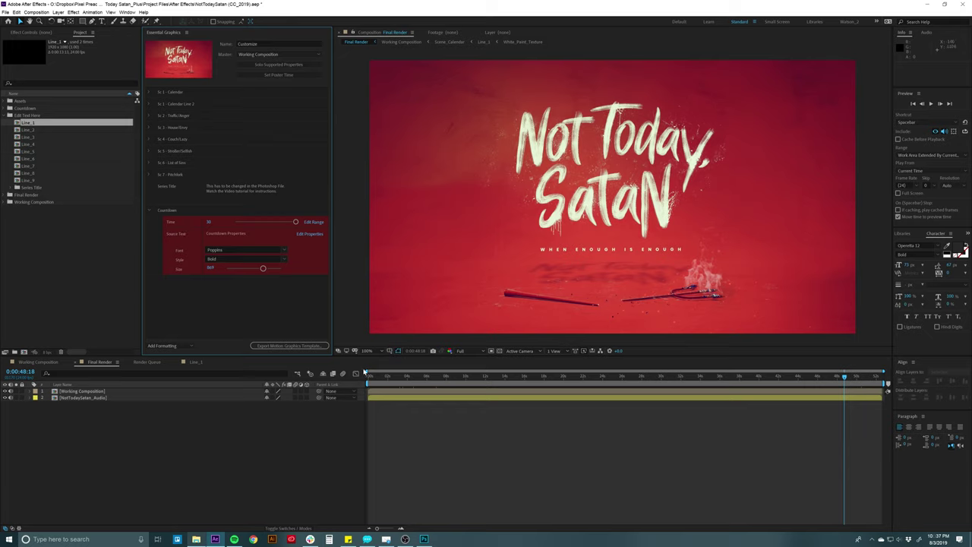
pyautogui.click(32, 251)
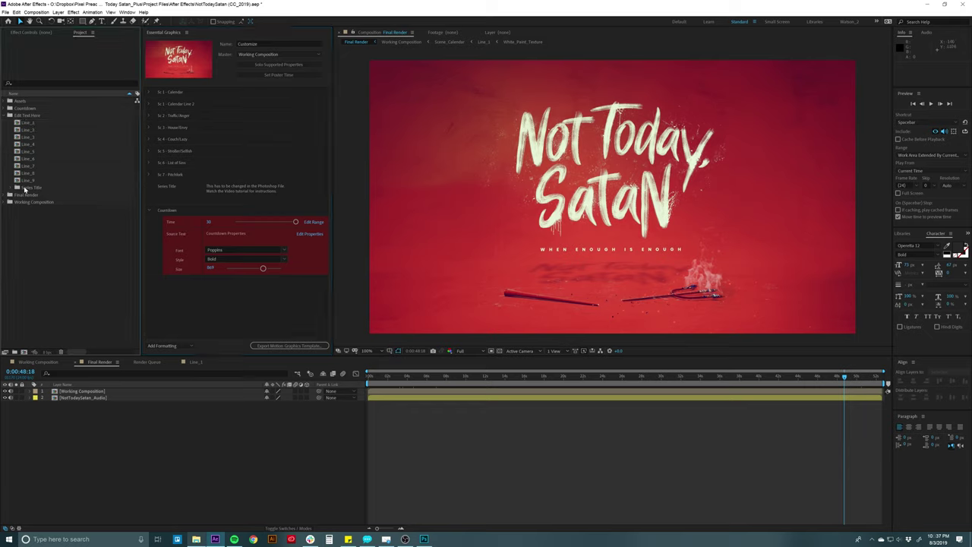
# Step: Open the Countdown_Final composition and preview the countdown from its start
pyautogui.click(9, 109)
pyautogui.doubleClick(18, 122)
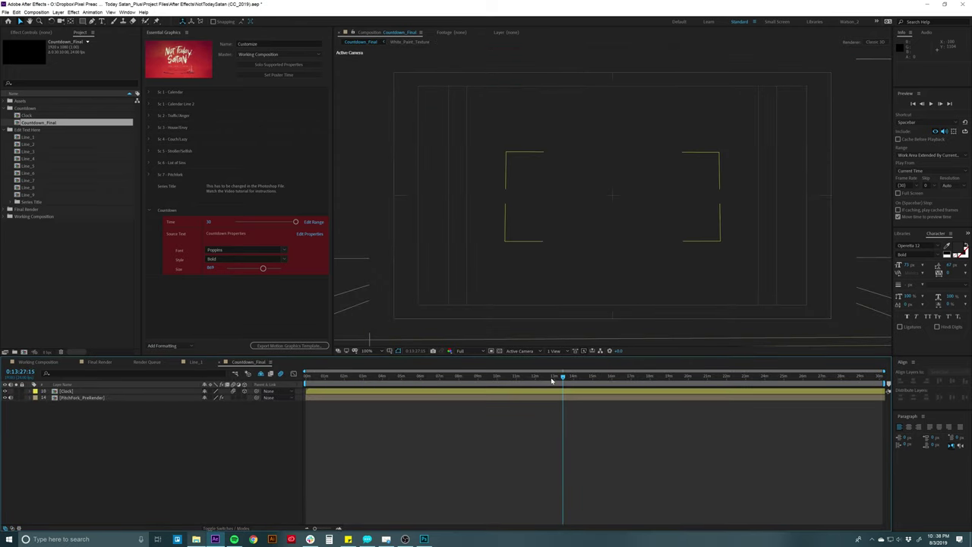
pyautogui.moveTo(552, 378); pyautogui.dragTo(308, 381)
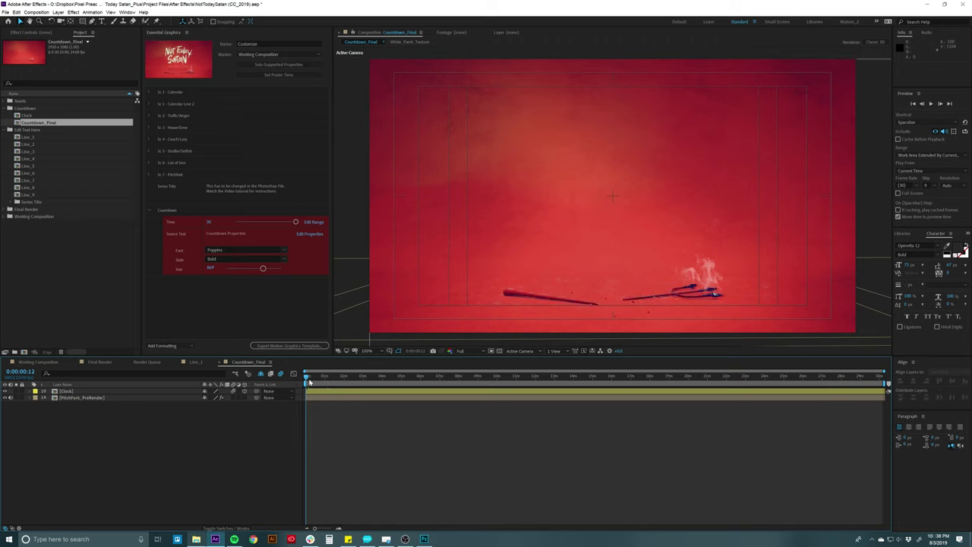
pyautogui.press('space')
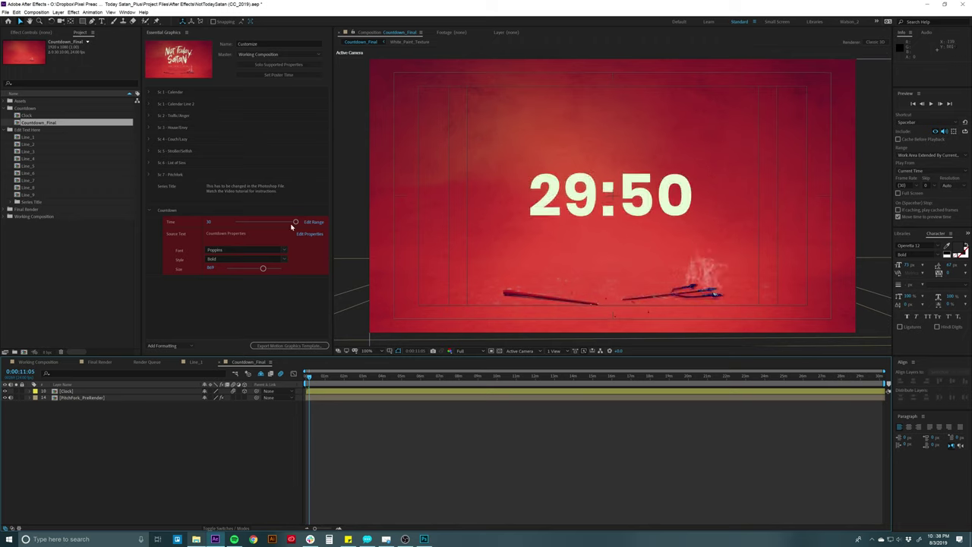
# Step: Trial a shorter countdown Time, reset it to 30, and return to Final Render's title frame
pyautogui.moveTo(294, 222); pyautogui.dragTo(270, 223)
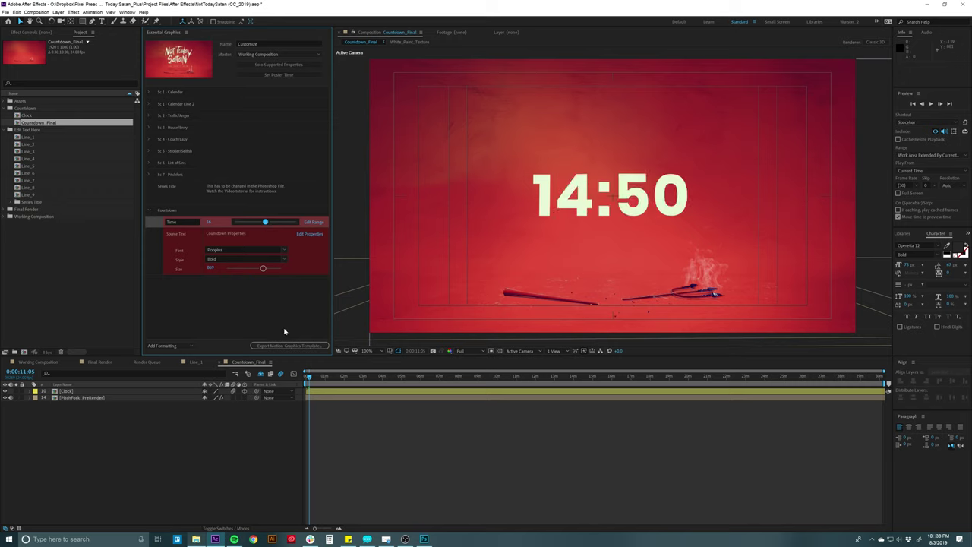
pyautogui.moveTo(321, 376); pyautogui.dragTo(593, 383)
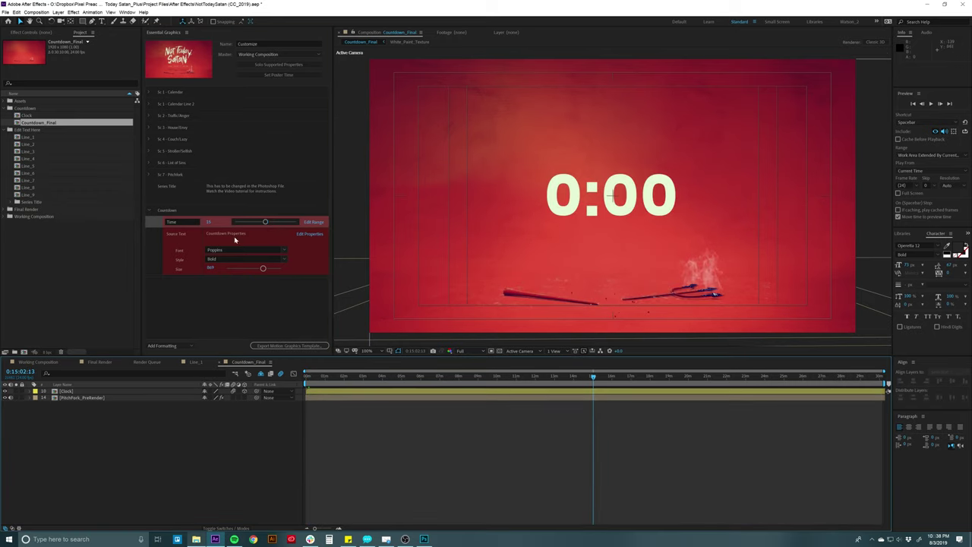
pyautogui.moveTo(266, 221); pyautogui.dragTo(295, 221)
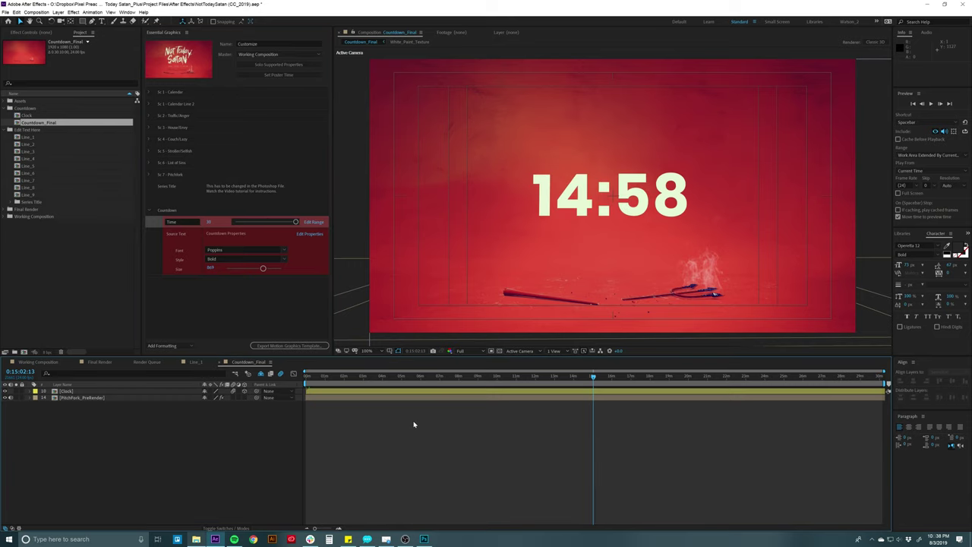
pyautogui.click(602, 376)
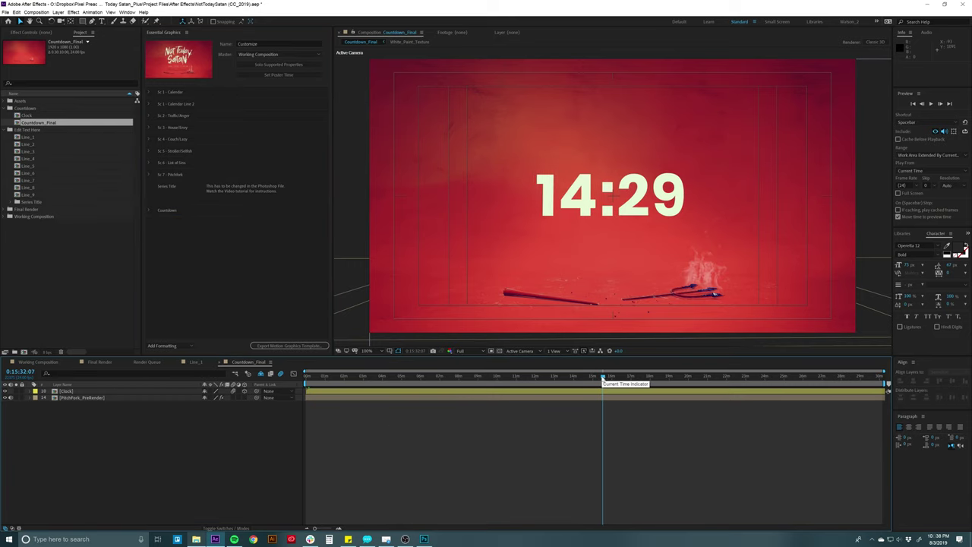
pyautogui.click(94, 362)
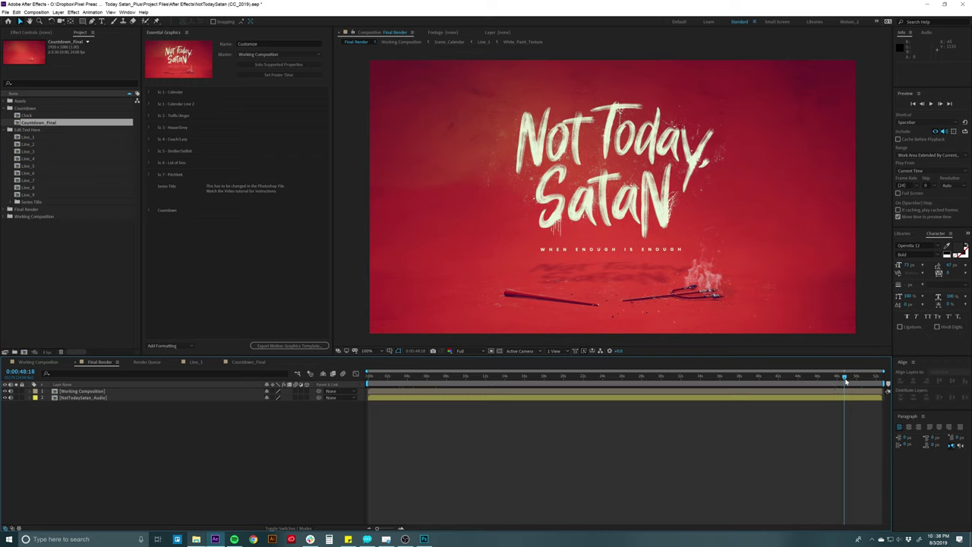
pyautogui.moveTo(844, 377); pyautogui.dragTo(842, 377)
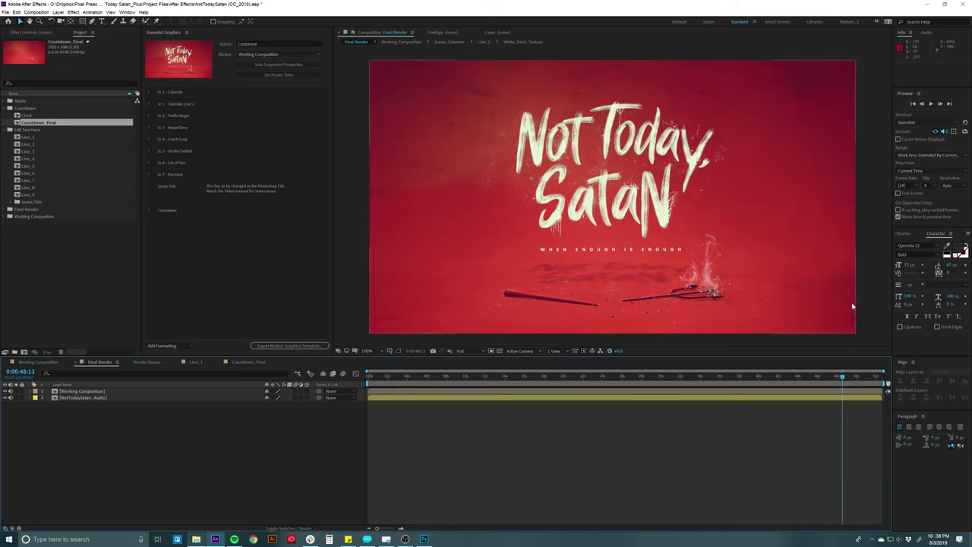
# Step: In Photoshop, drill into Main Graphic > Text > Title and open the Not Today Satan smart object
pyautogui.click(424, 538)
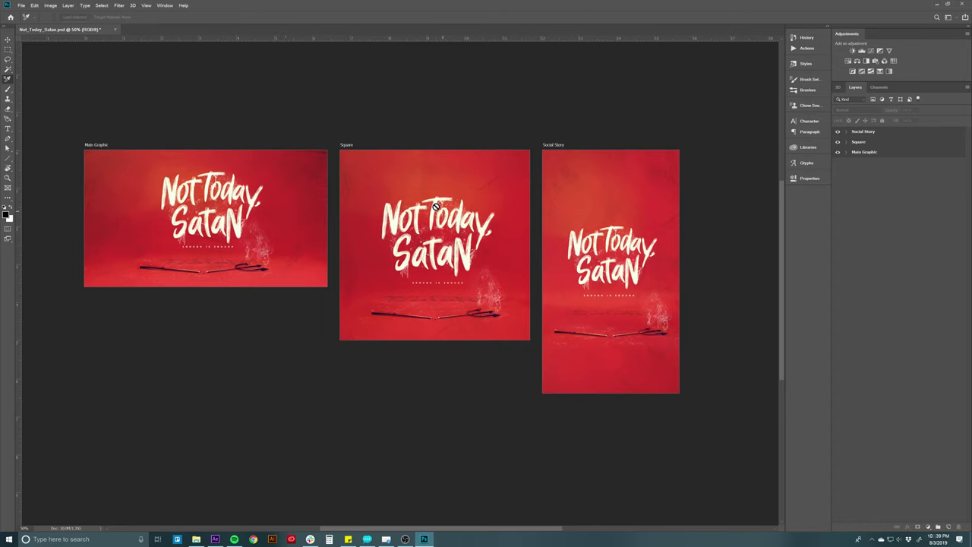
pyautogui.click(846, 152)
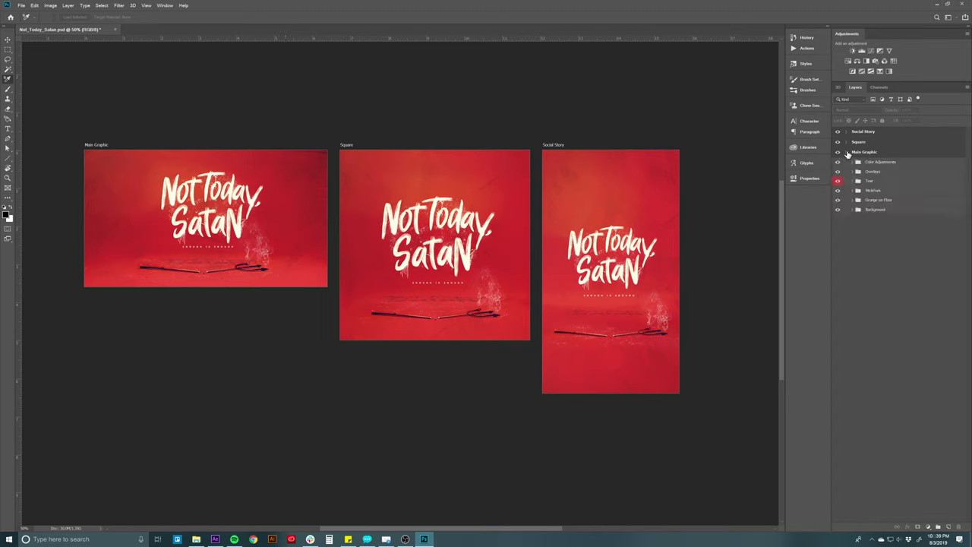
pyautogui.click(871, 182)
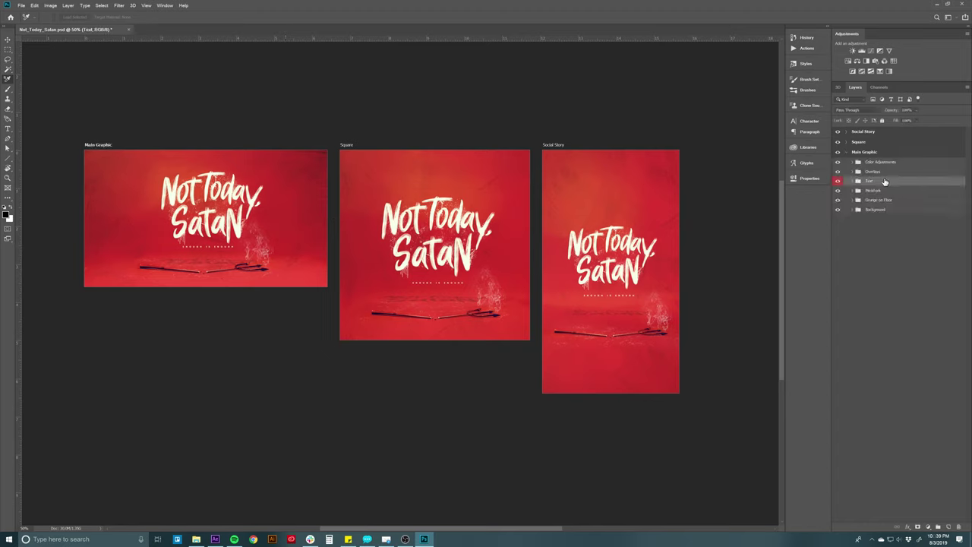
pyautogui.click(852, 181)
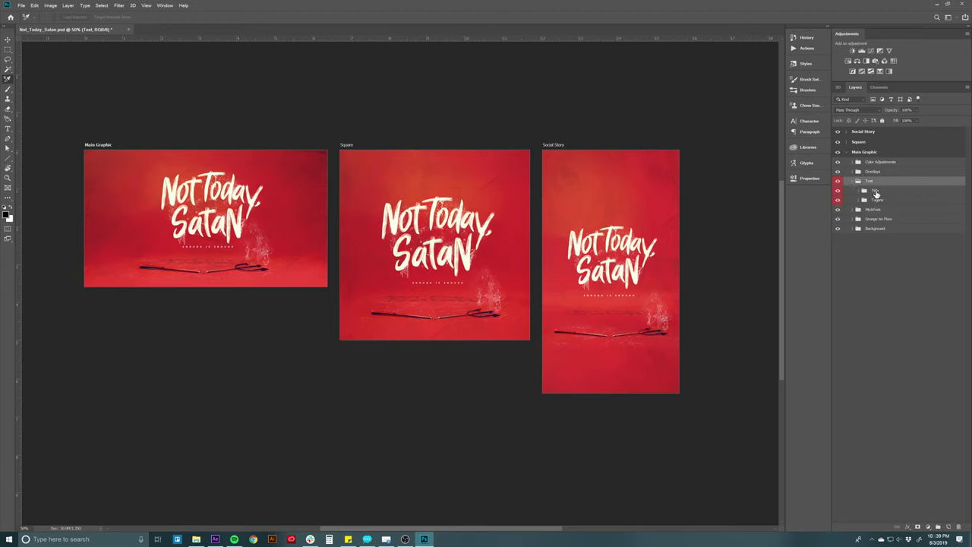
pyautogui.click(874, 190)
pyautogui.click(858, 191)
pyautogui.click(889, 212)
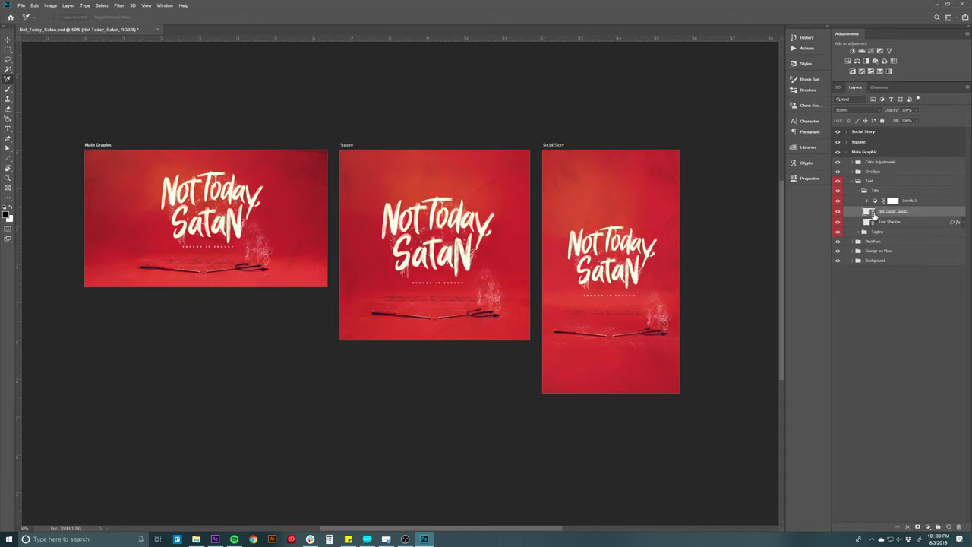
pyautogui.doubleClick(874, 215)
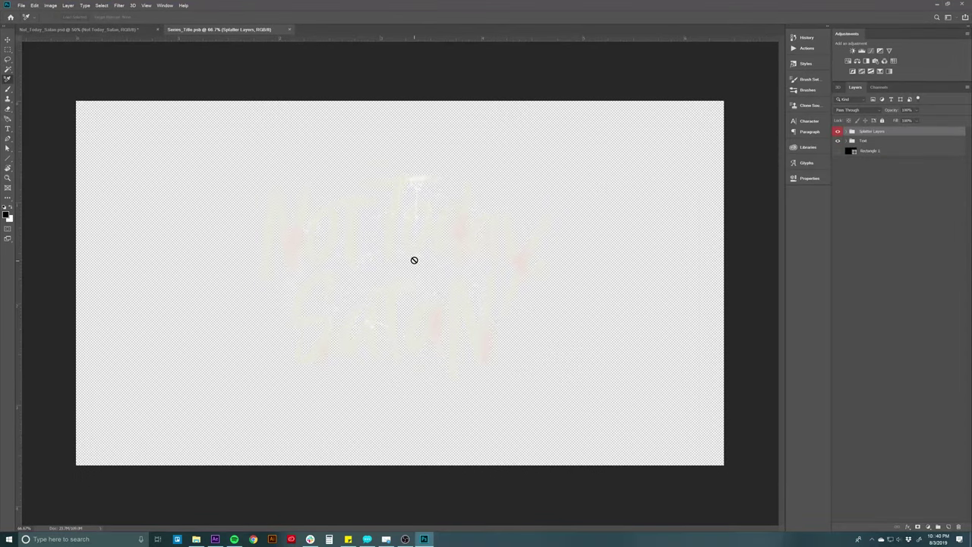
# Step: Show Rectangle 1 and hide Splatter Layers, Satan and Today so only Not remains on black
pyautogui.click(839, 171)
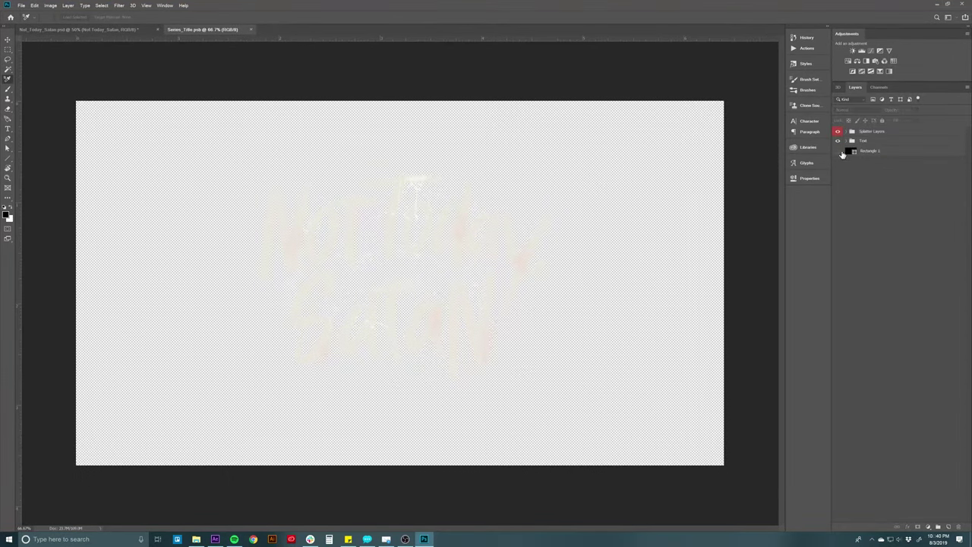
pyautogui.click(839, 151)
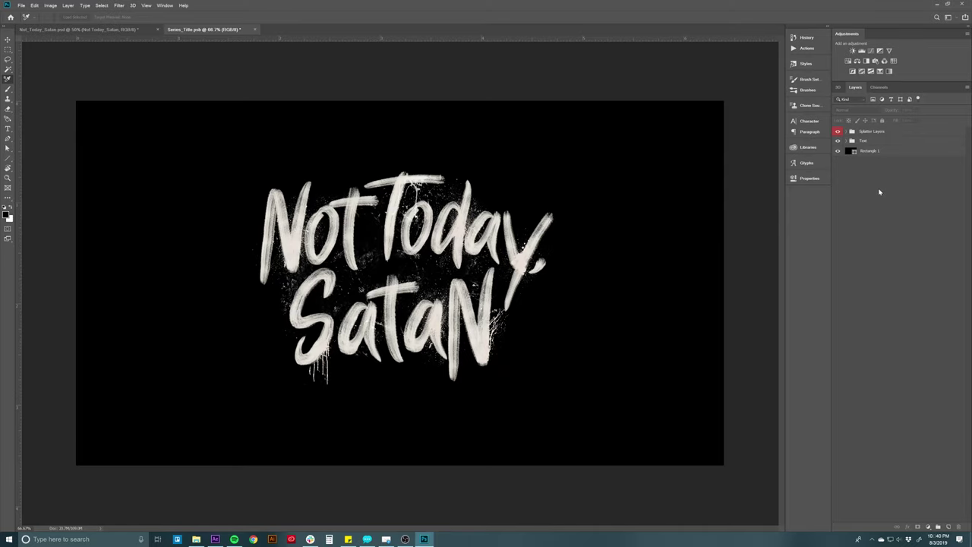
pyautogui.click(837, 130)
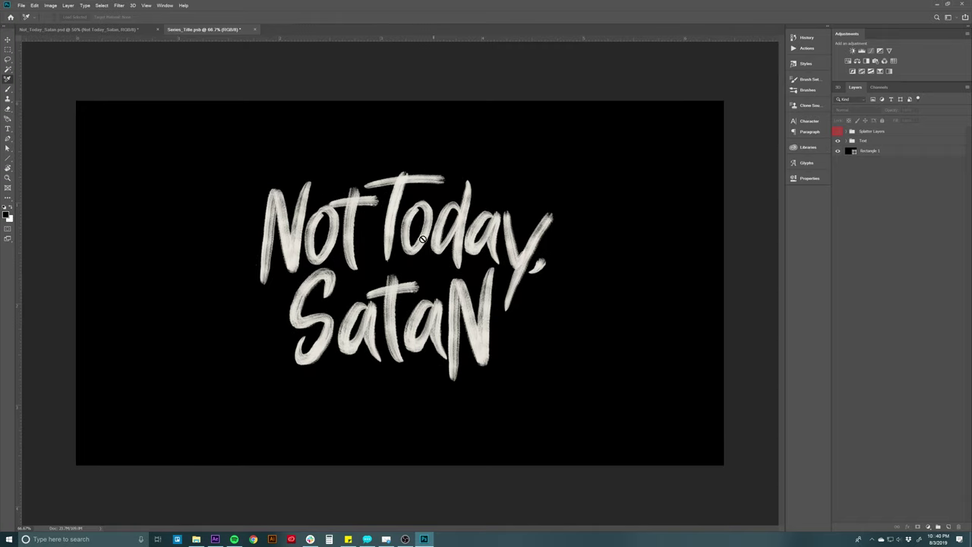
pyautogui.click(846, 141)
pyautogui.click(837, 152)
pyautogui.click(837, 162)
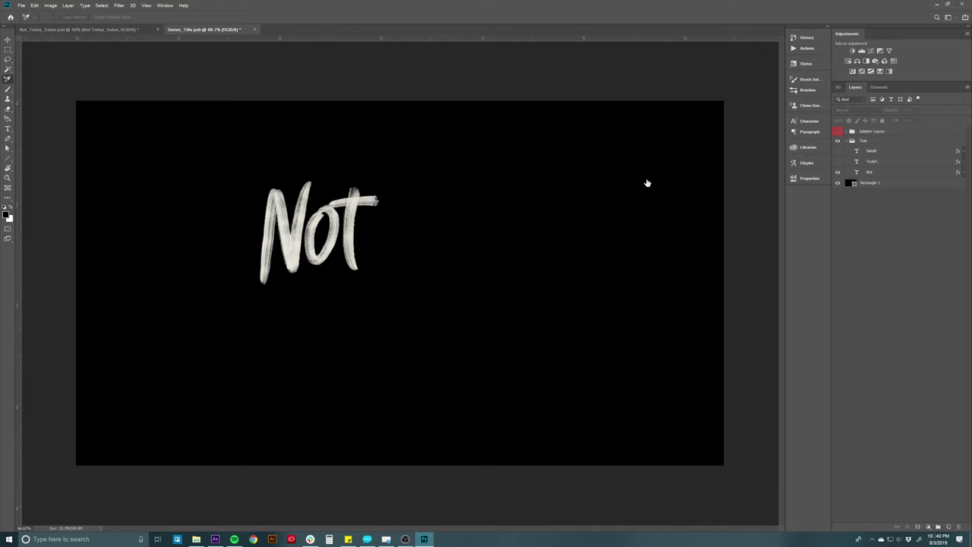
# Step: Replace the word Not with Overcoming, centred and rotated level
pyautogui.press('t')
pyautogui.click(317, 227)
pyautogui.hotkey('ctrl', 'a')
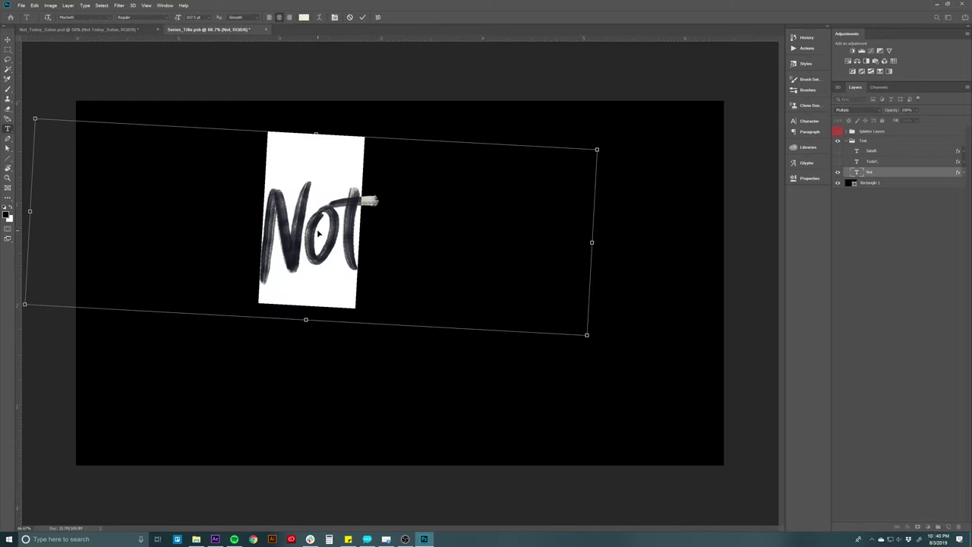
pyautogui.press('Right')
pyautogui.write('Overcoming')
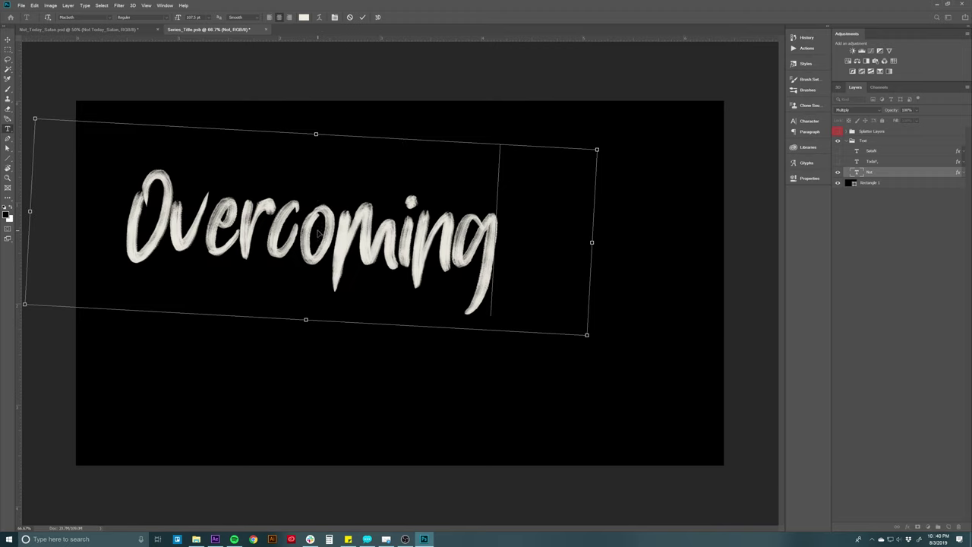
pyautogui.hotkey('ctrl', 'shift', 'c')
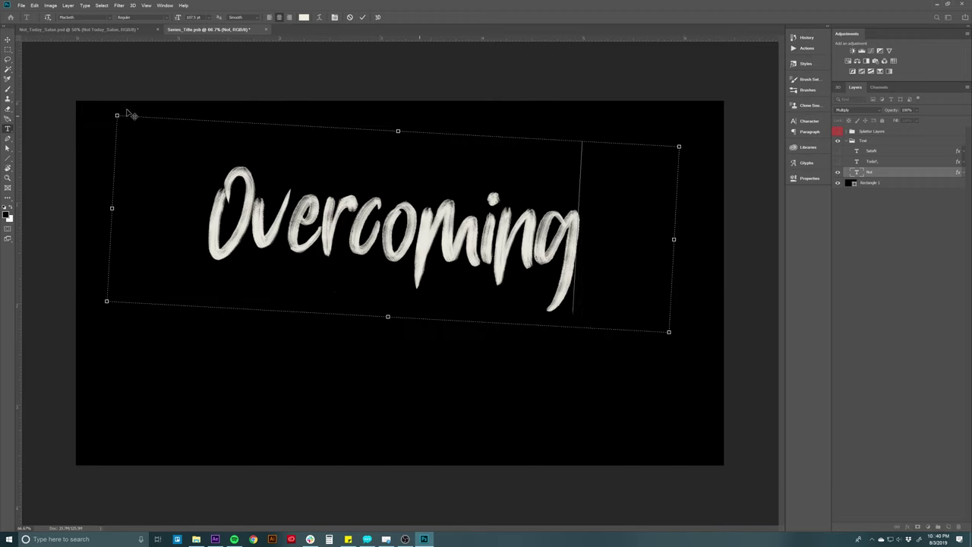
pyautogui.moveTo(113, 107); pyautogui.dragTo(104, 124)
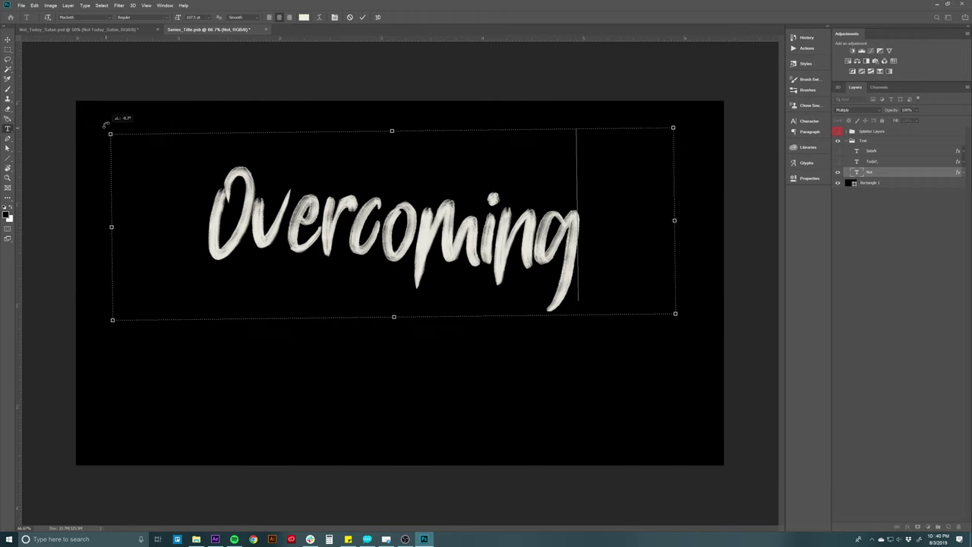
pyautogui.click(842, 155)
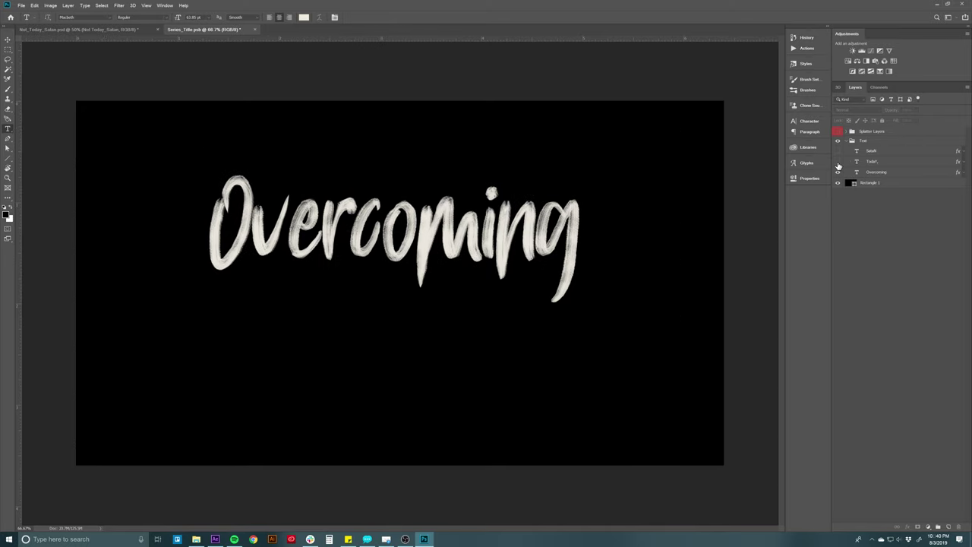
# Step: Show the Satan word layer and change its text from SataN to Sin
pyautogui.click(838, 161)
pyautogui.click(837, 161)
pyautogui.click(837, 150)
pyautogui.click(870, 152)
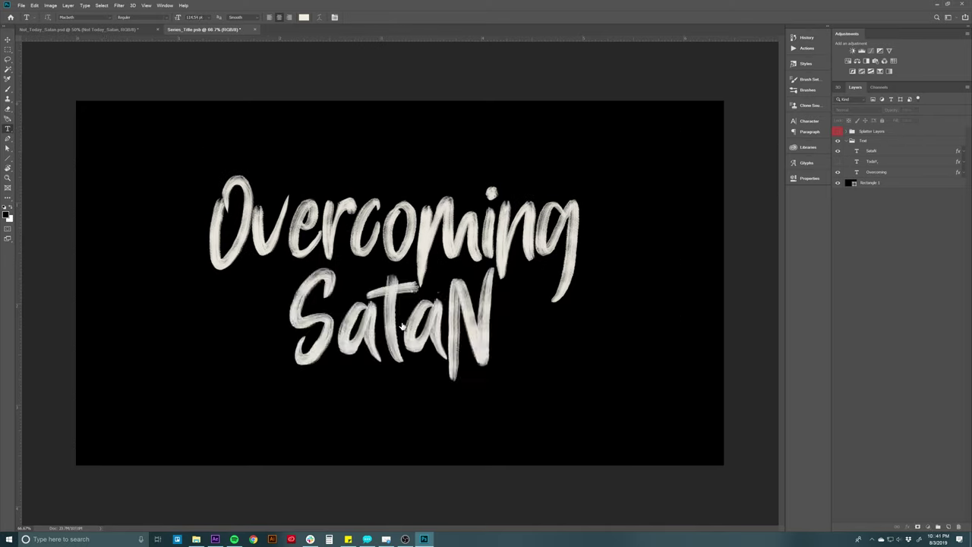
pyautogui.click(392, 321)
pyautogui.hotkey('ctrl', 'a')
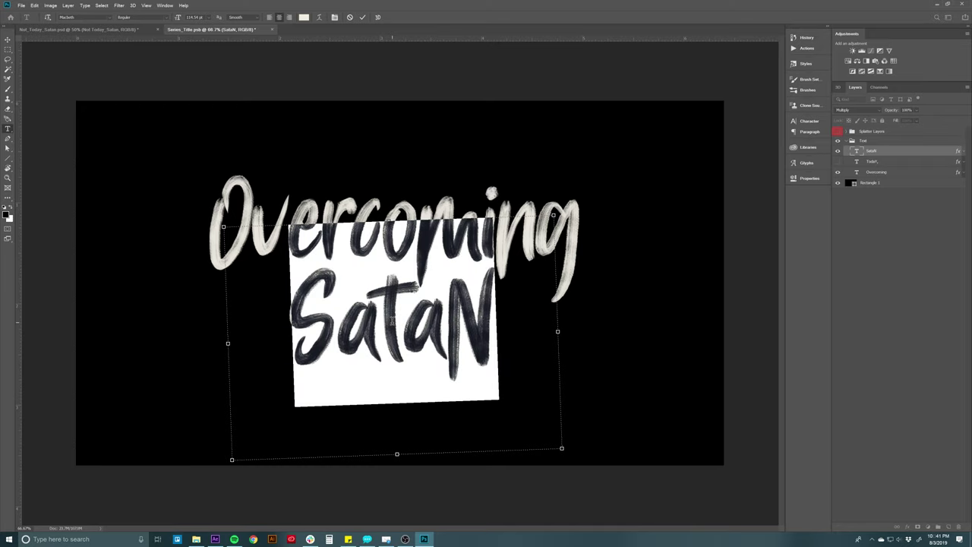
pyautogui.write('Sin')
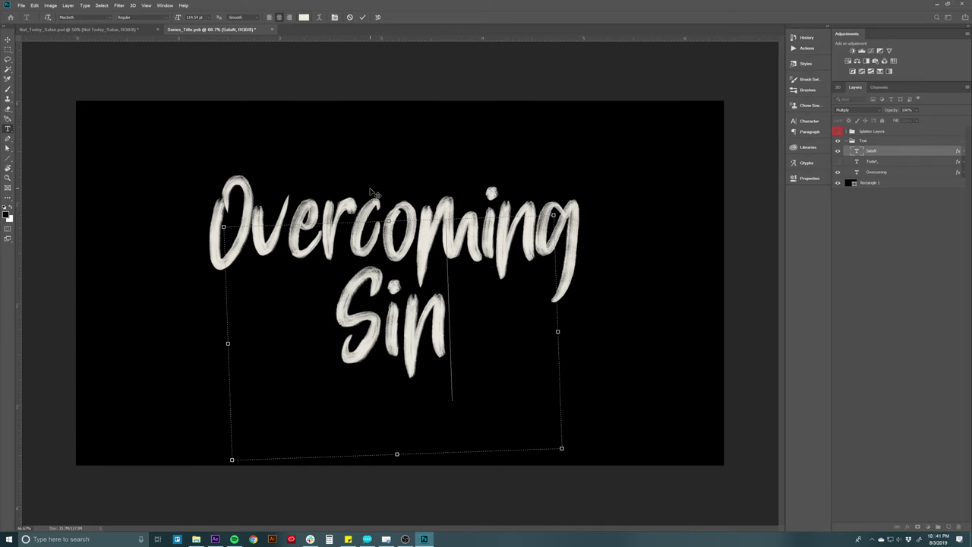
pyautogui.click(880, 256)
# Step: Restore the splatter, nudge Splatter_5 up near the g, hide Rectangle 1 and save
pyautogui.click(850, 142)
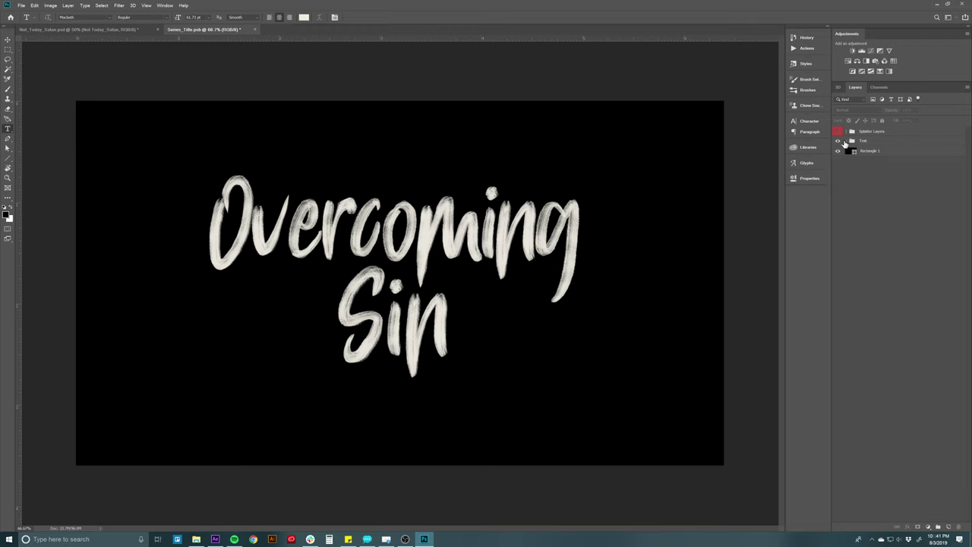
pyautogui.click(838, 132)
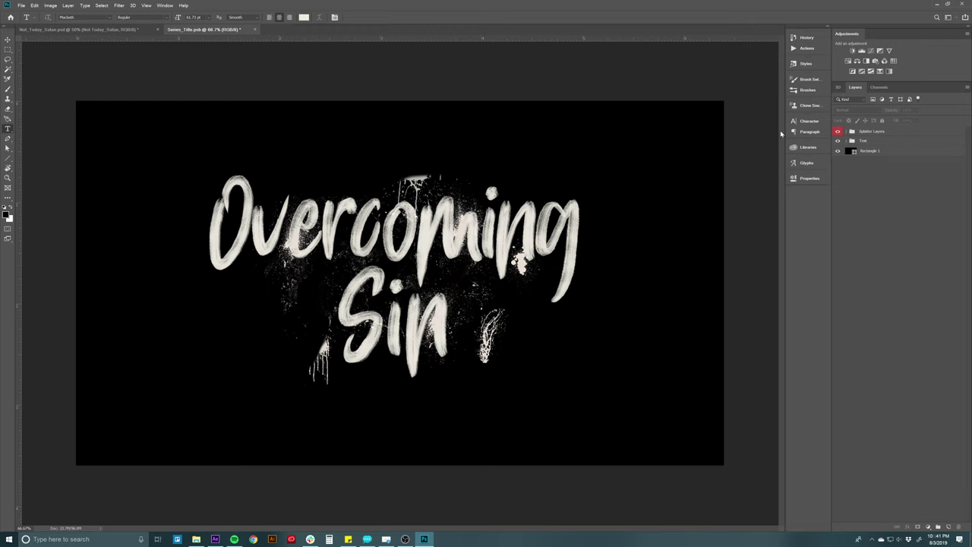
pyautogui.click(847, 131)
pyautogui.click(873, 152)
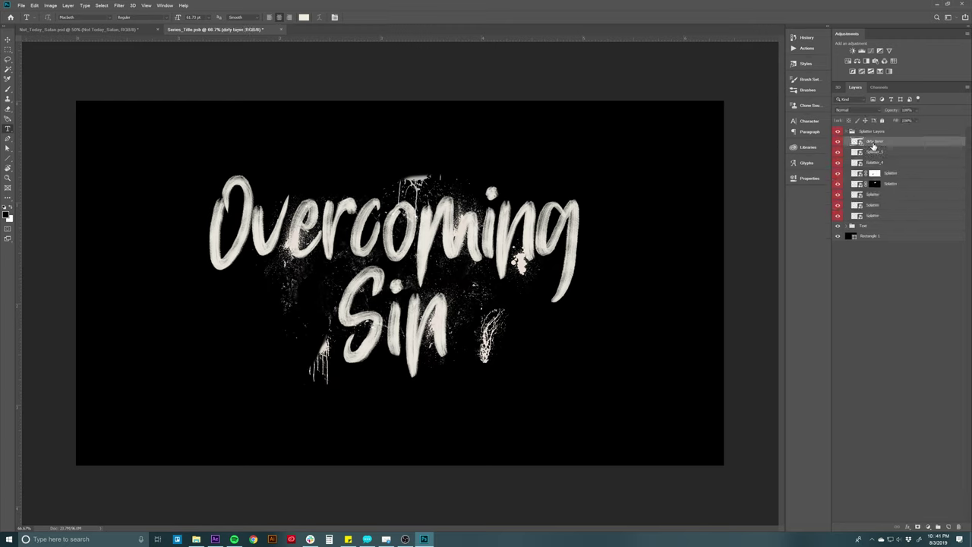
pyautogui.press('v')
pyautogui.moveTo(521, 262); pyautogui.dragTo(528, 235)
pyautogui.click(879, 255)
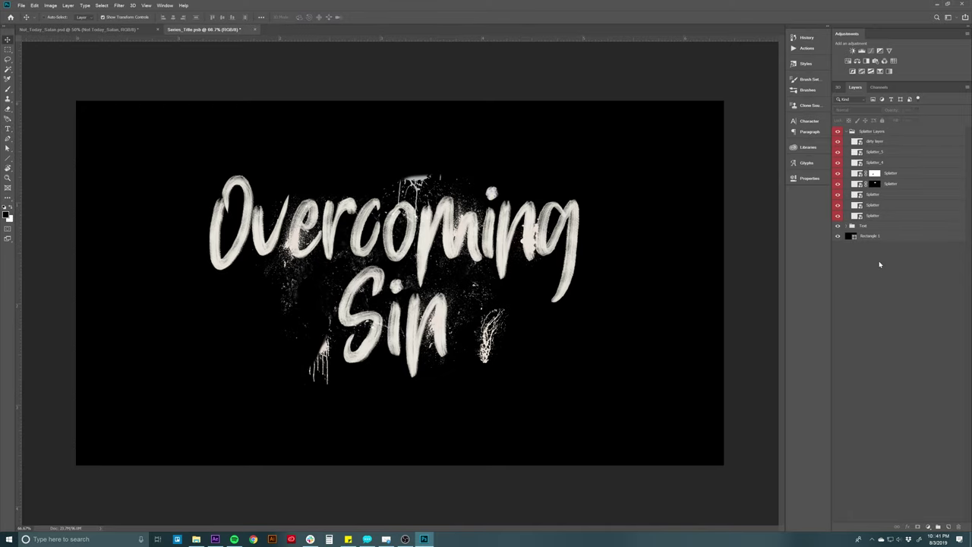
pyautogui.click(837, 236)
pyautogui.hotkey('ctrl', 's')
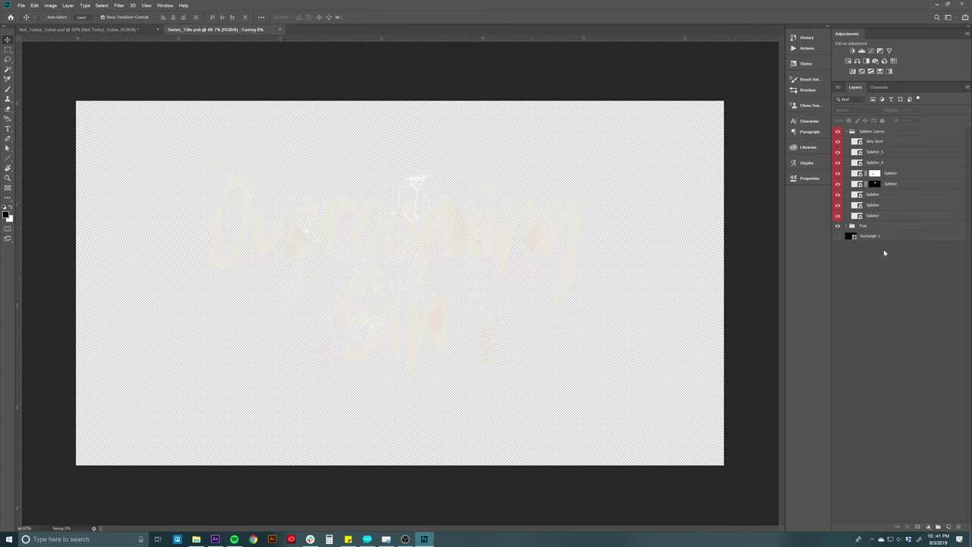
# Step: Review the Overcoming Sin title on the Not_Today_Satan artboards, then return to After Effects
pyautogui.click(97, 29)
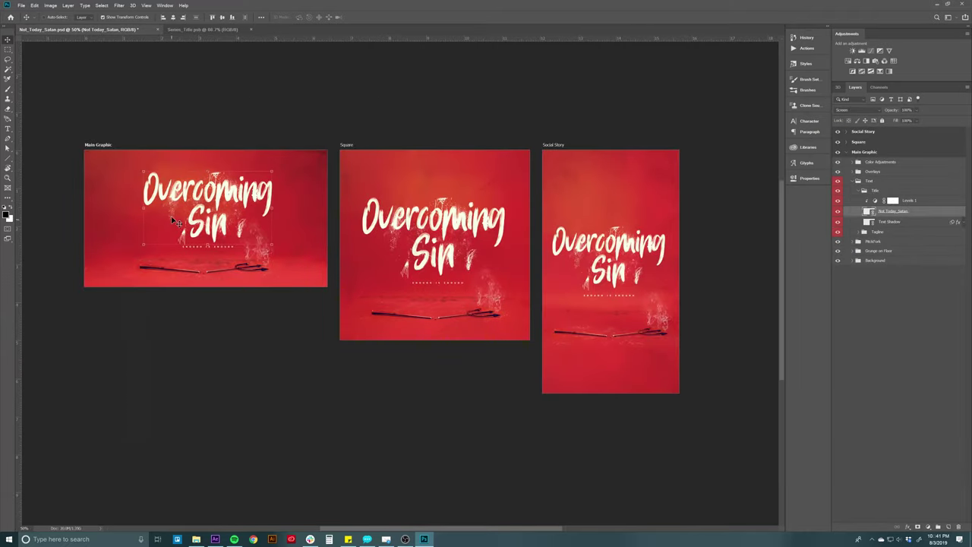
pyautogui.click(888, 315)
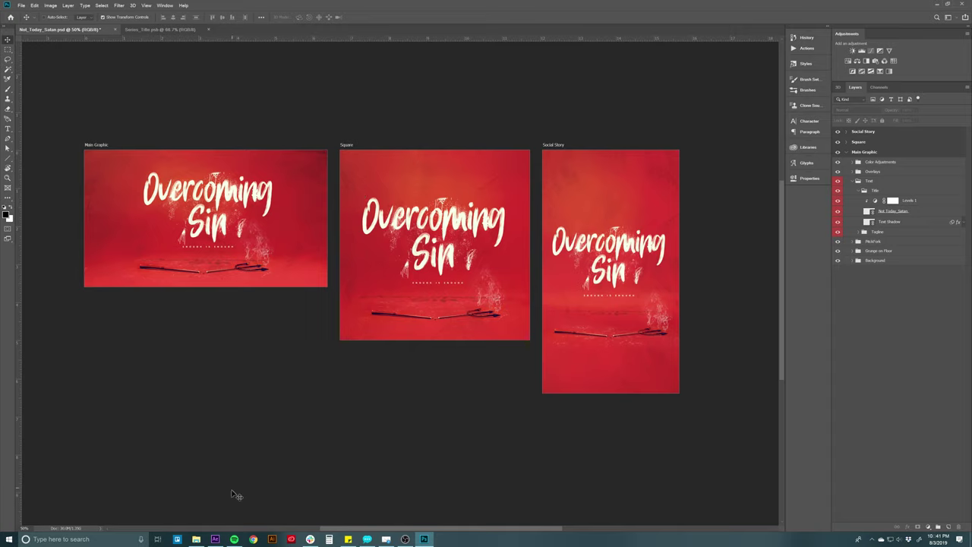
pyautogui.click(216, 540)
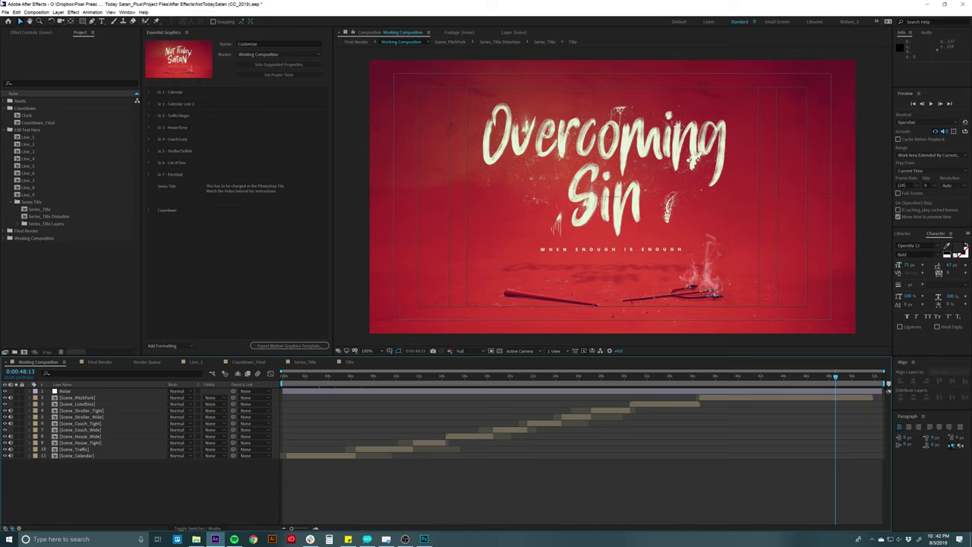
# Step: Start a new project without saving the old one and create Comp 1 with default settings
pyautogui.click(6, 12)
pyautogui.moveTo(31, 20)
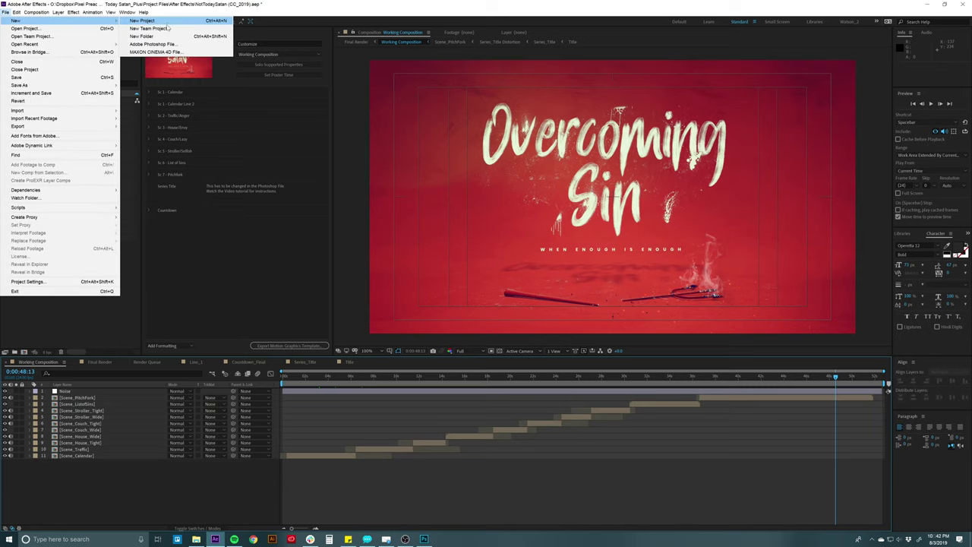
pyautogui.click(167, 21)
pyautogui.click(503, 279)
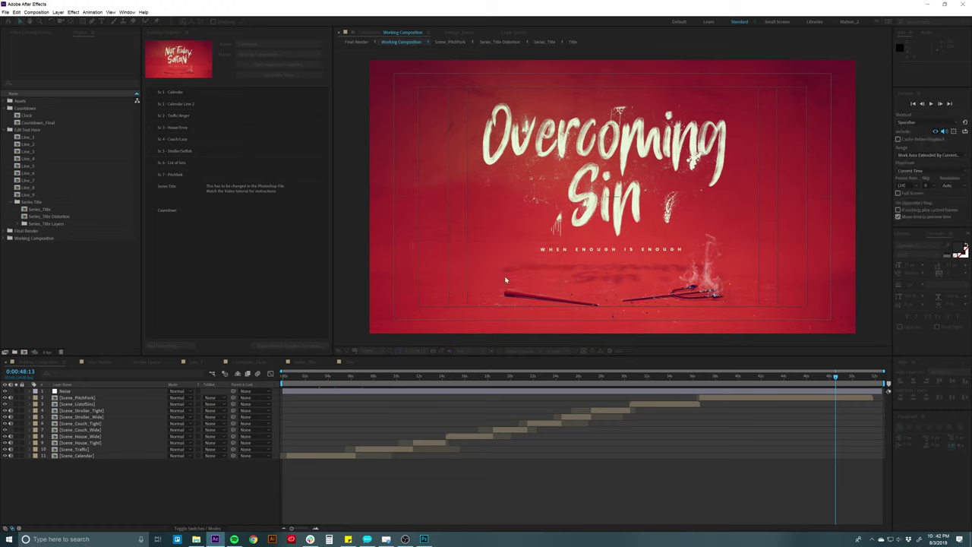
pyautogui.click(559, 188)
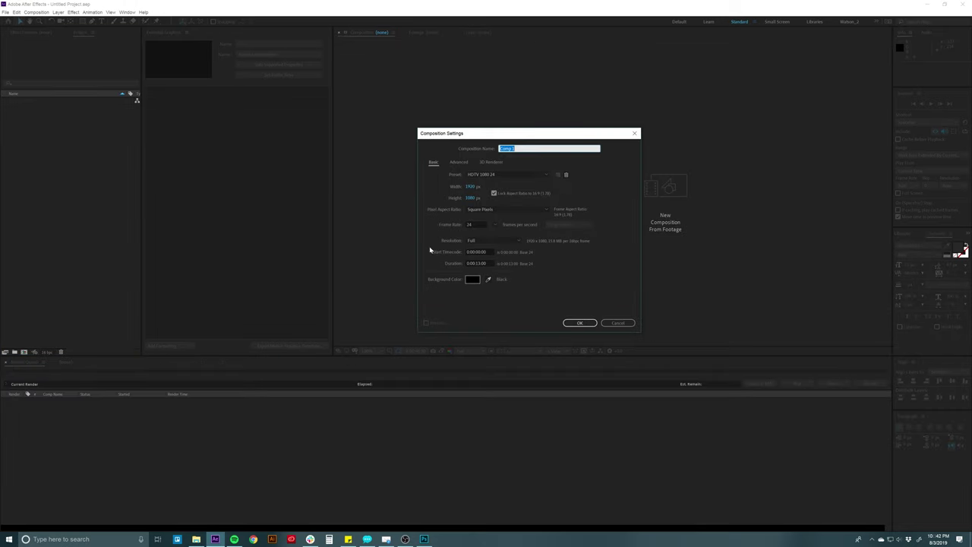
pyautogui.click(579, 323)
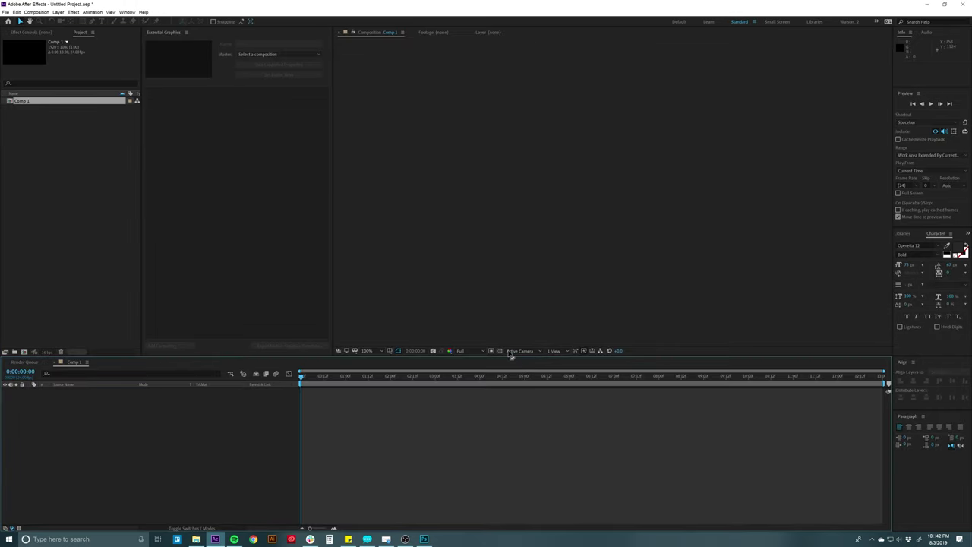
# Step: Close and reopen the Essential Graphics panel, then begin a second new composition
pyautogui.click(186, 32)
pyautogui.click(213, 34)
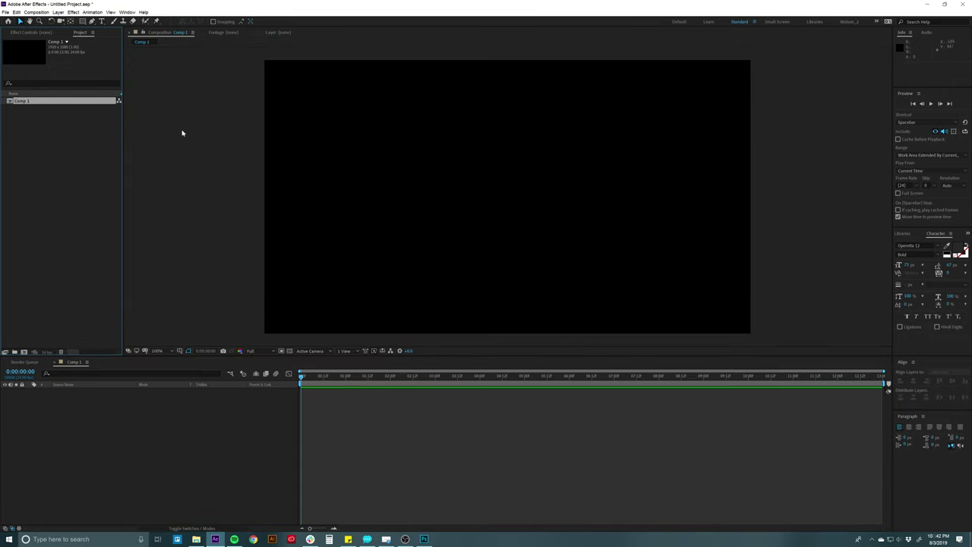
pyautogui.click(127, 12)
pyautogui.click(127, 12)
pyautogui.click(127, 12)
pyautogui.click(138, 105)
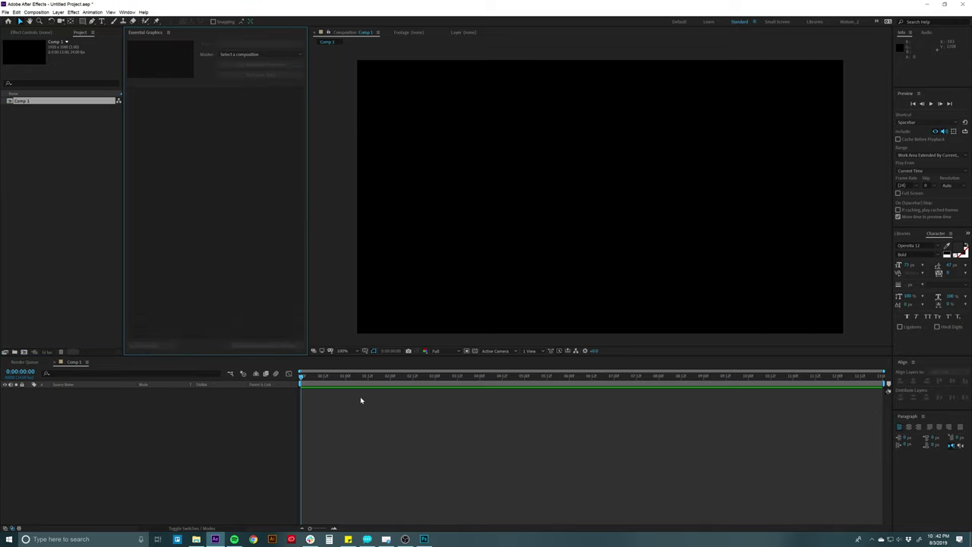
pyautogui.click(361, 400)
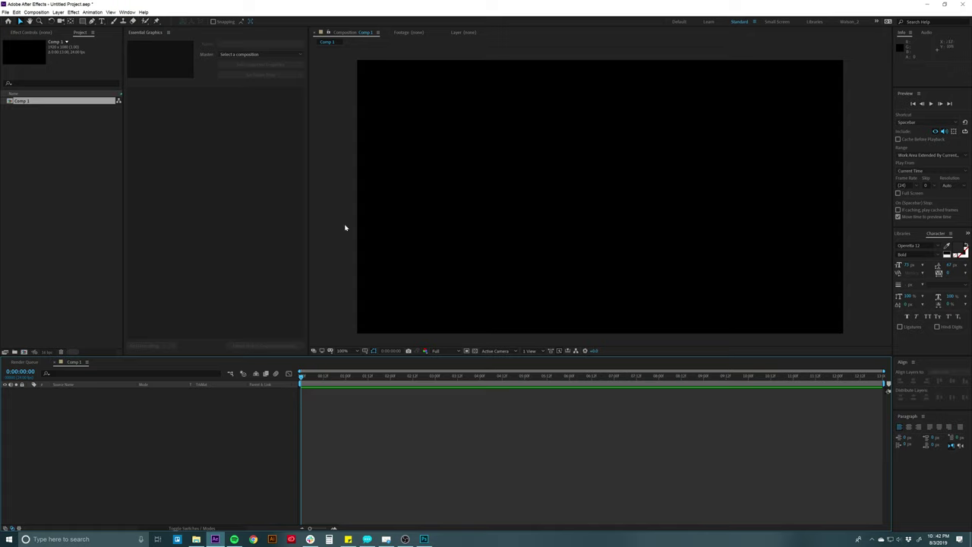
pyautogui.click(33, 191)
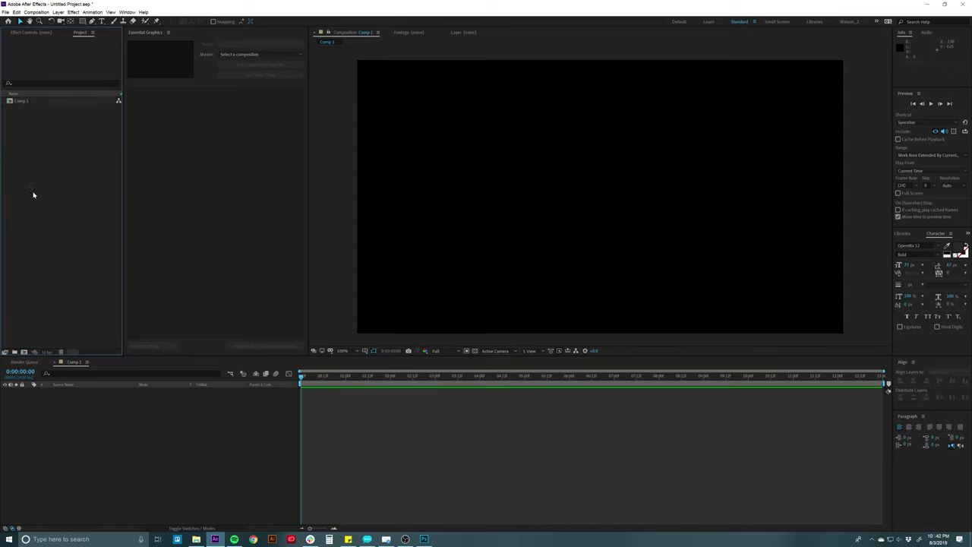
pyautogui.click(24, 352)
# Step: Create the Text1 comp and paste the sample full name into a centred paragraph text box
pyautogui.write('Test1')
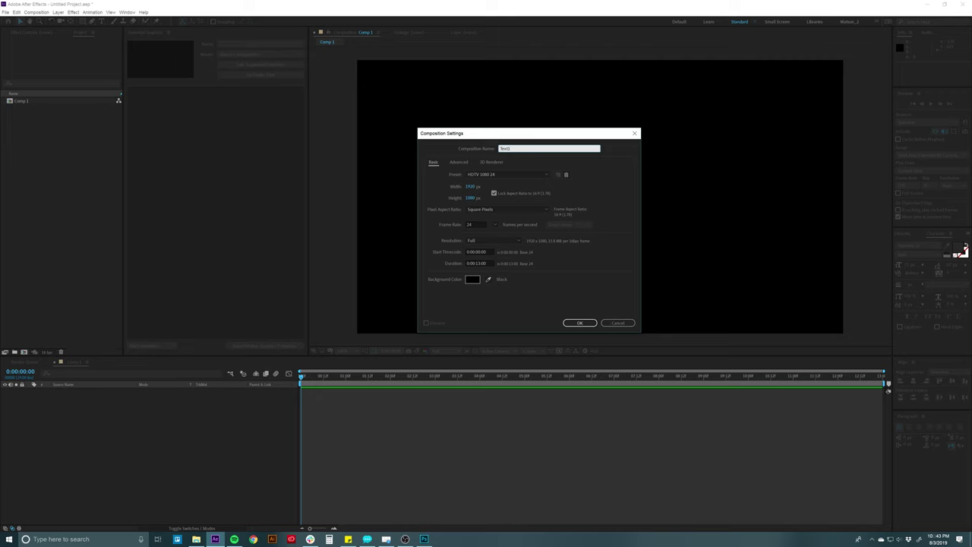
pyautogui.press('Return')
pyautogui.hotkey('ctrl', 't')
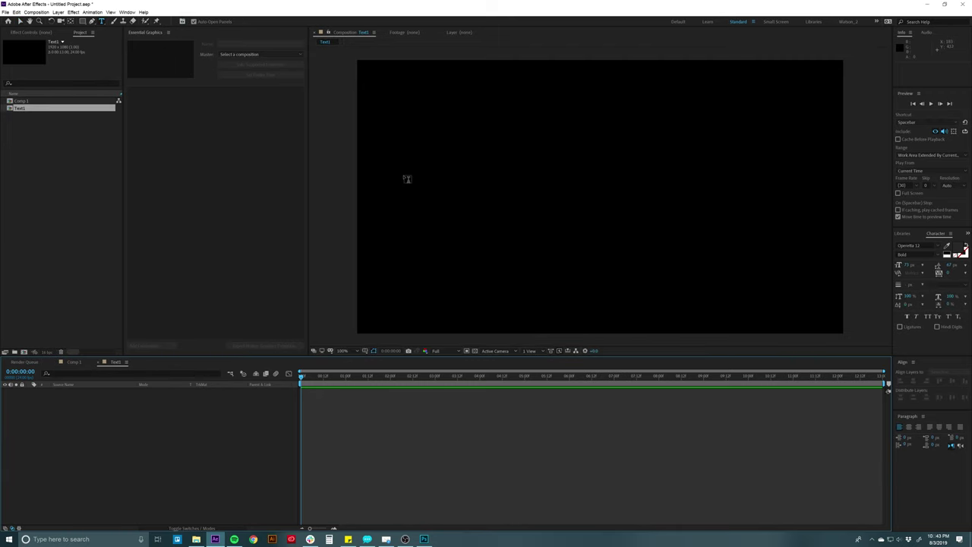
pyautogui.moveTo(383, 150); pyautogui.dragTo(812, 237)
pyautogui.moveTo(383, 140); pyautogui.dragTo(802, 200)
pyautogui.write('ALEX WATSON')
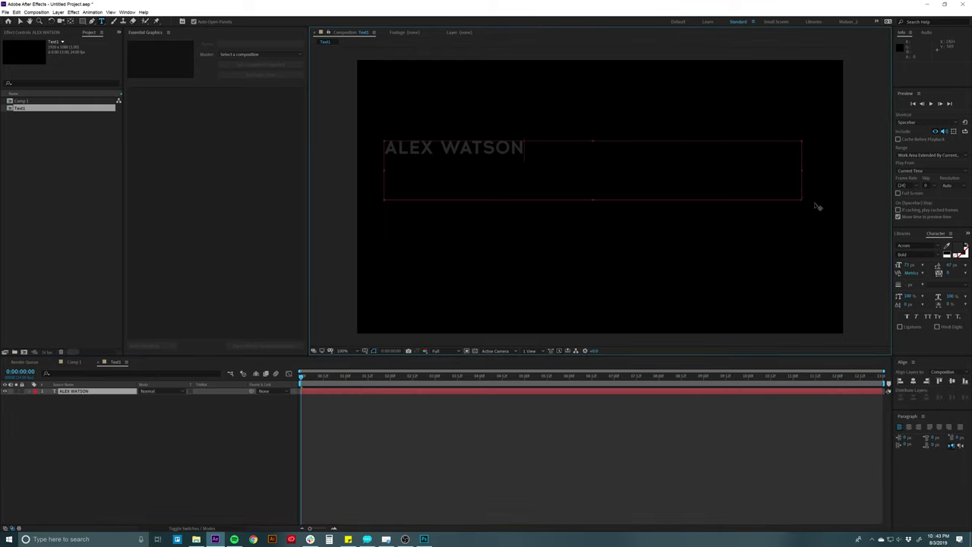
pyautogui.hotkey('ctrl', 'a')
pyautogui.click(908, 426)
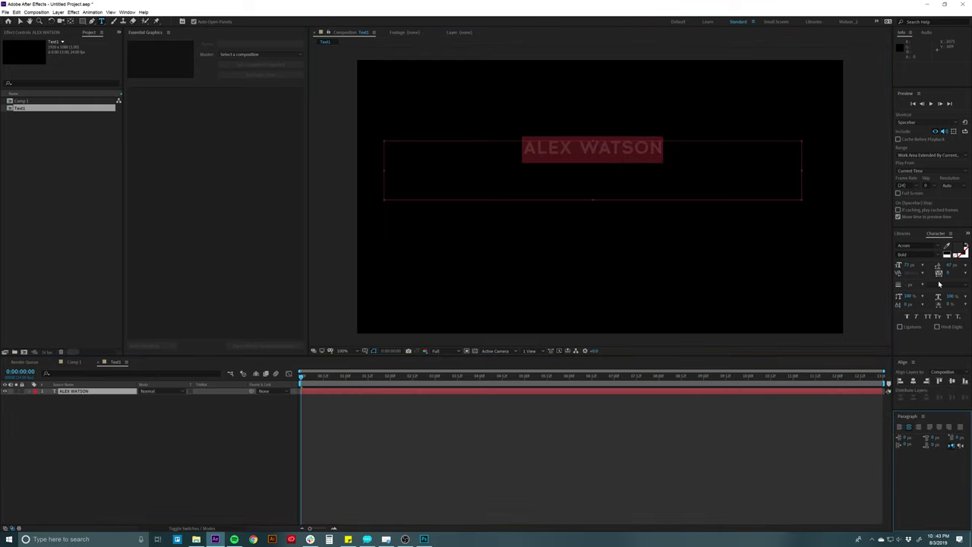
# Step: Set the text fill to #FFFFFF and move the title lower in the frame
pyautogui.click(956, 251)
pyautogui.write('ffffff')
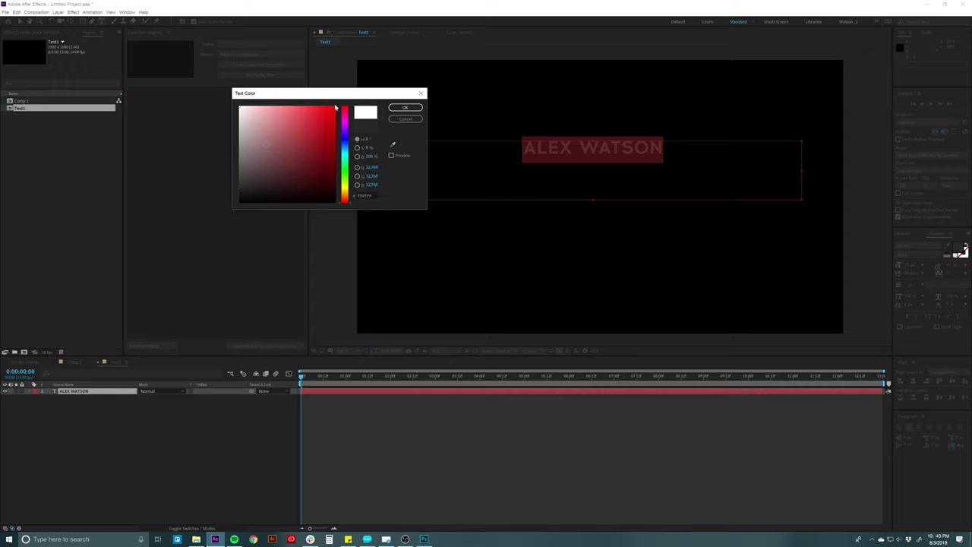
pyautogui.press('Return')
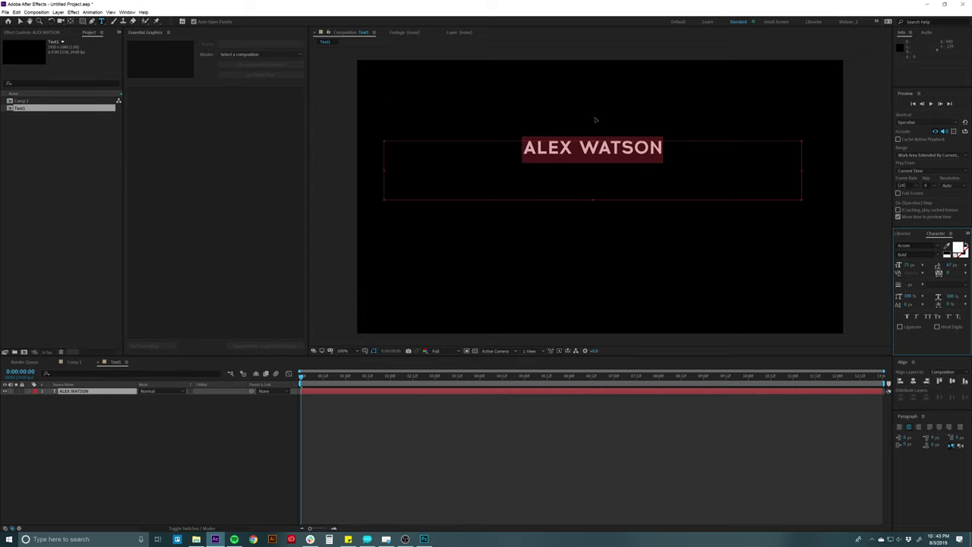
pyautogui.moveTo(597, 120); pyautogui.dragTo(607, 160)
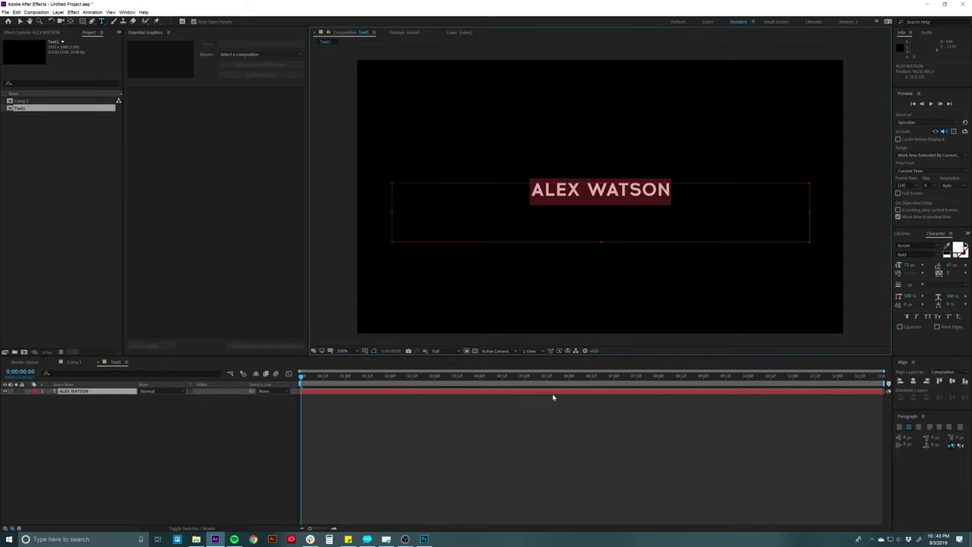
pyautogui.click(551, 395)
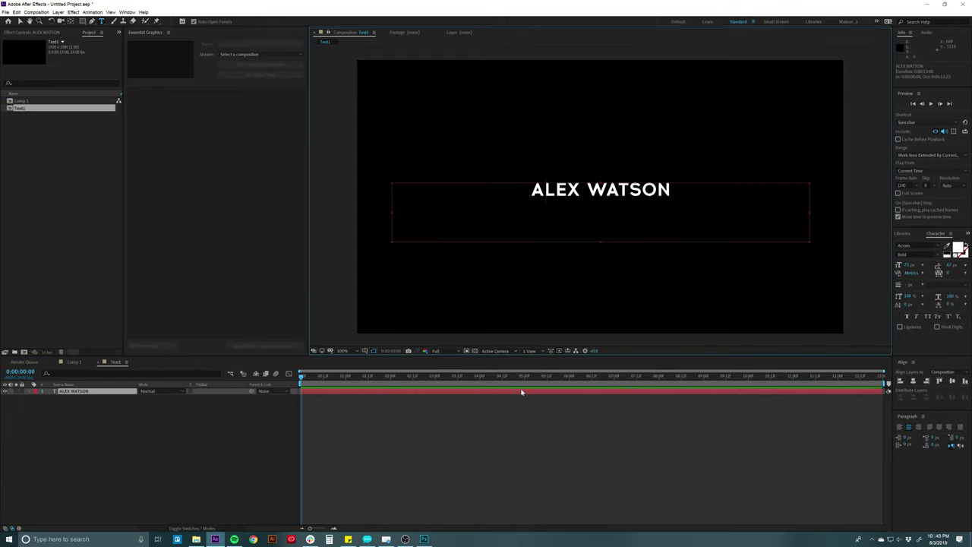
# Step: Delete the existing name and retype it as fresh text, then deselect
pyautogui.press('v')
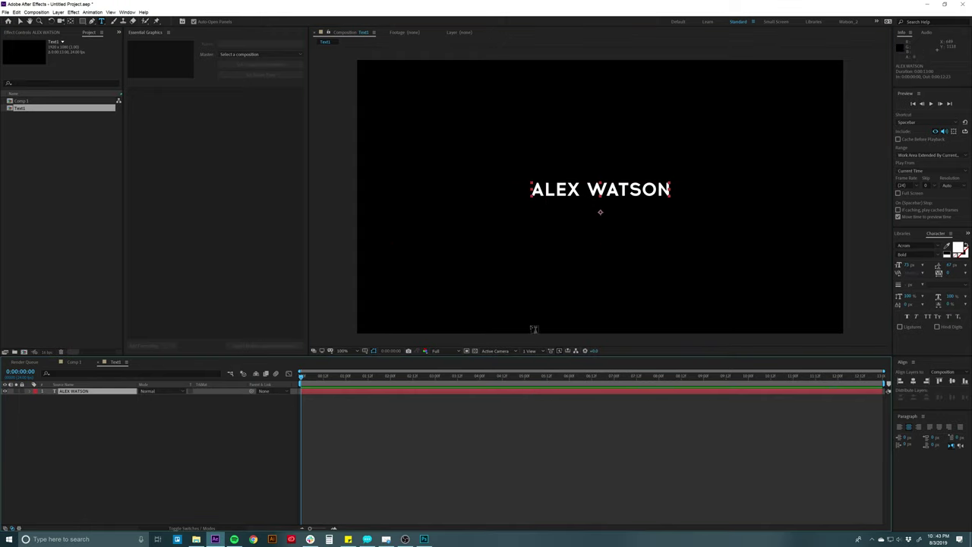
pyautogui.doubleClick(522, 394)
pyautogui.press('BackSpace')
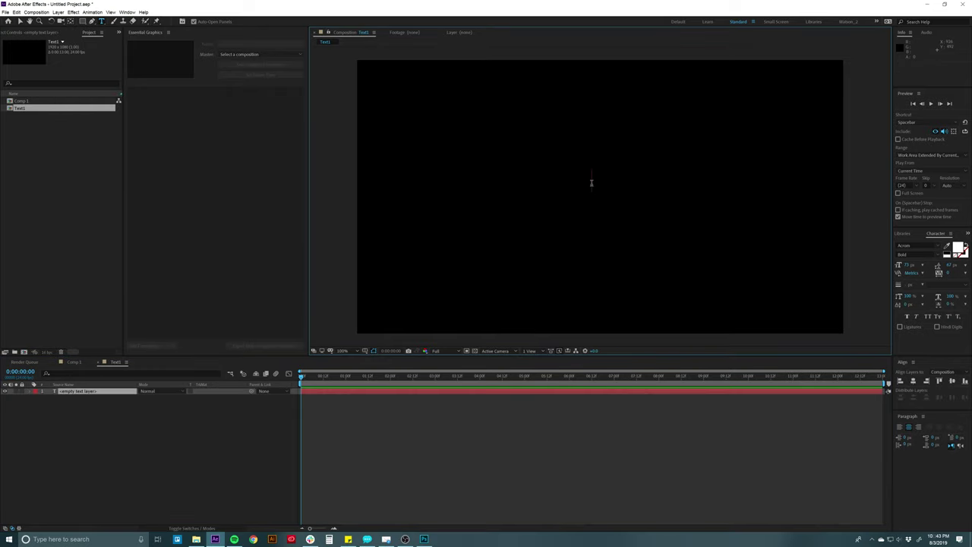
pyautogui.write('ALEX WATSON')
pyautogui.click(594, 445)
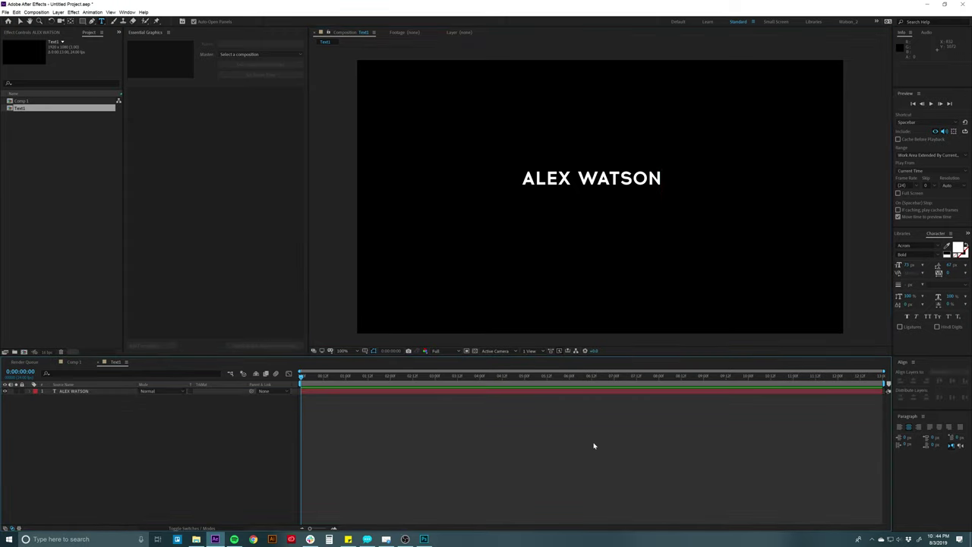
# Step: Set Comp 1 as Essential Graphics master, then return to Text1 and select the name layer
pyautogui.click(74, 362)
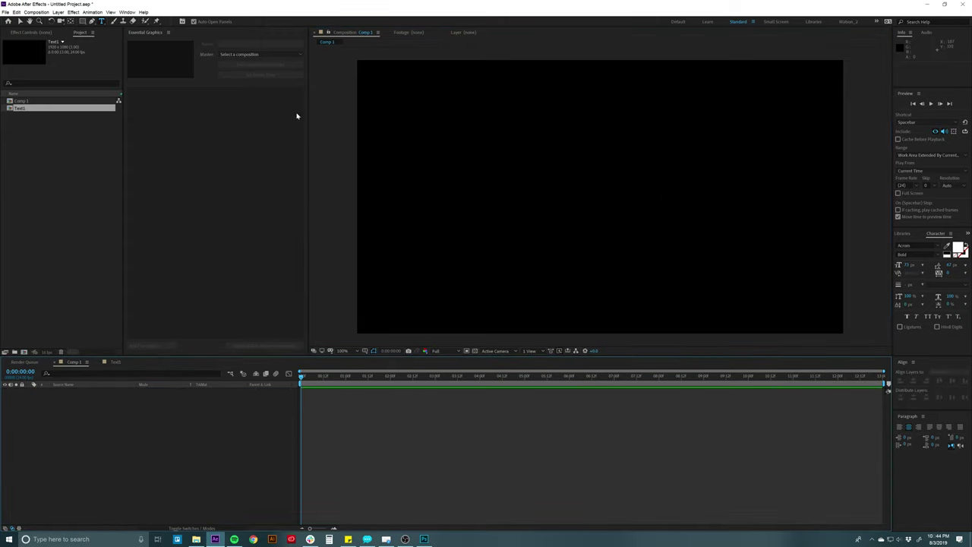
pyautogui.click(236, 55)
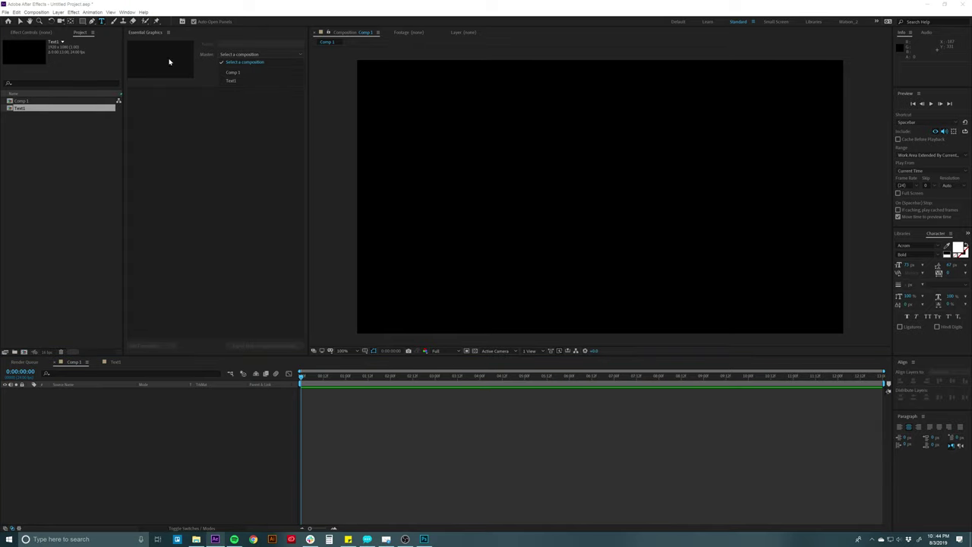
pyautogui.click(180, 107)
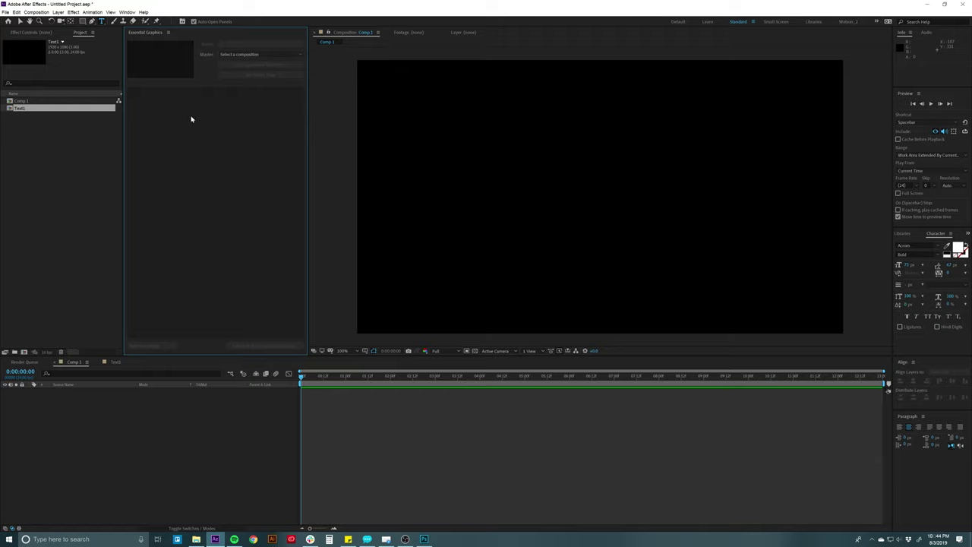
pyautogui.click(245, 56)
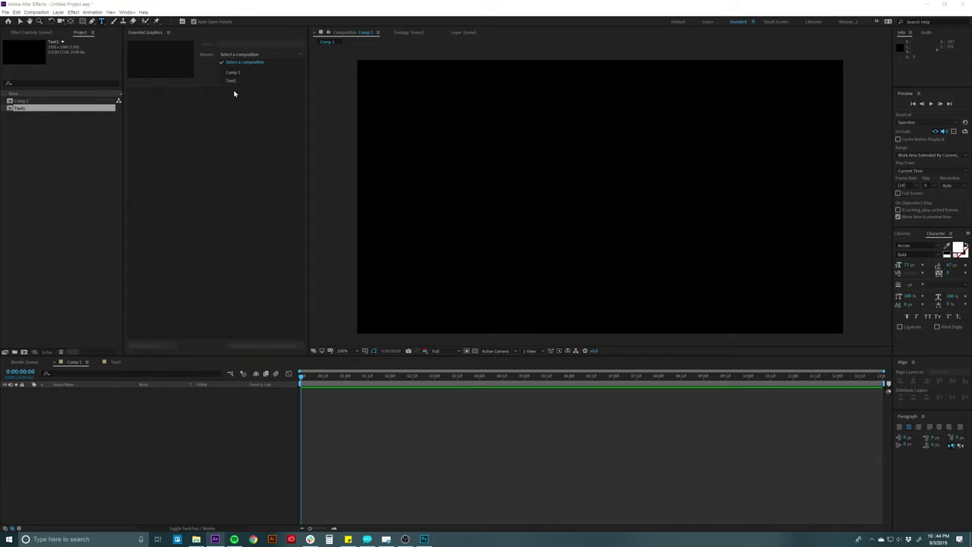
pyautogui.click(230, 72)
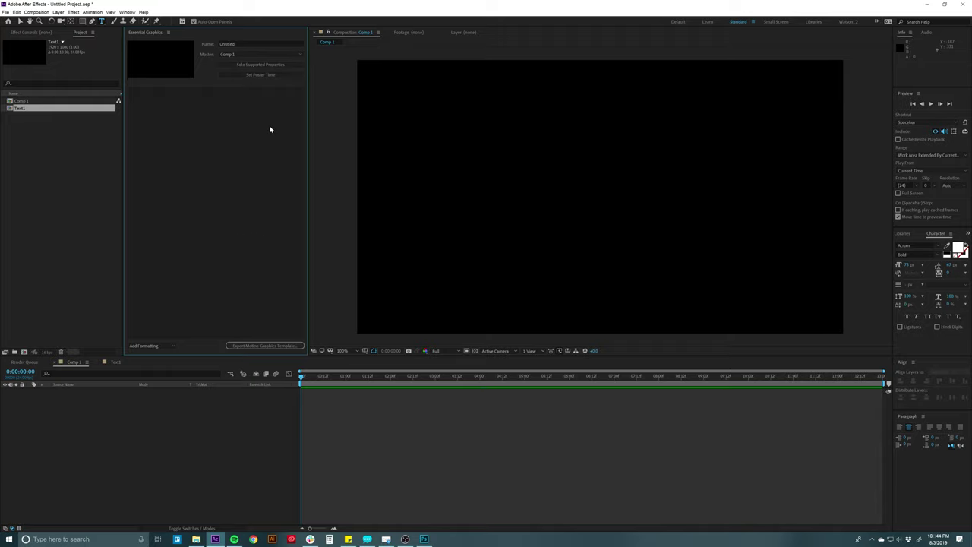
pyautogui.click(116, 362)
pyautogui.click(75, 392)
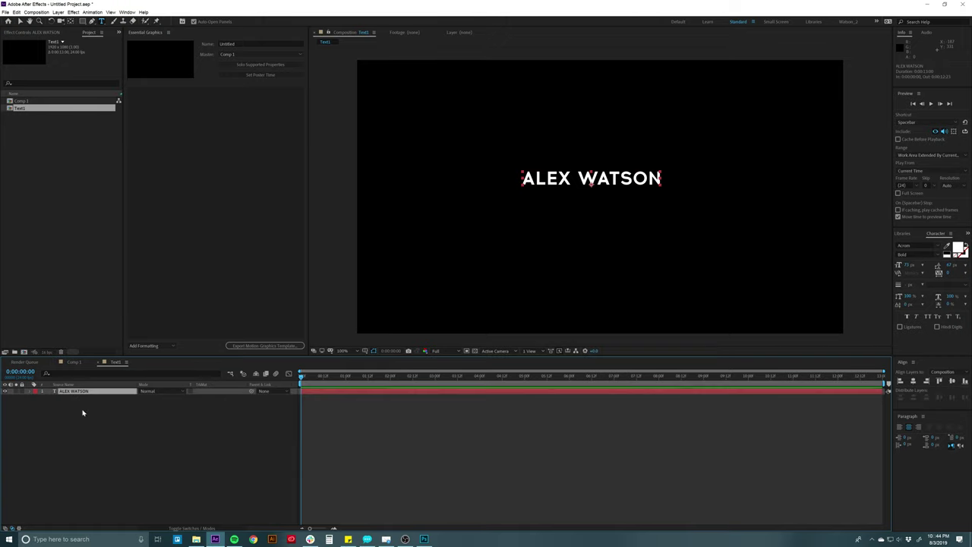
# Step: Add the name layer's Source Text to Essential Graphics and dismiss the warning
pyautogui.press('p')
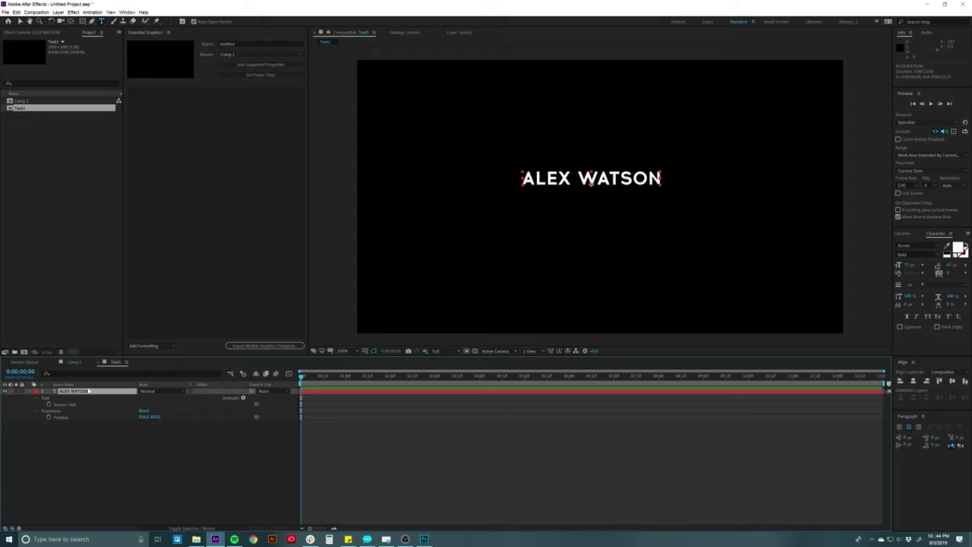
pyautogui.moveTo(65, 404); pyautogui.dragTo(182, 166)
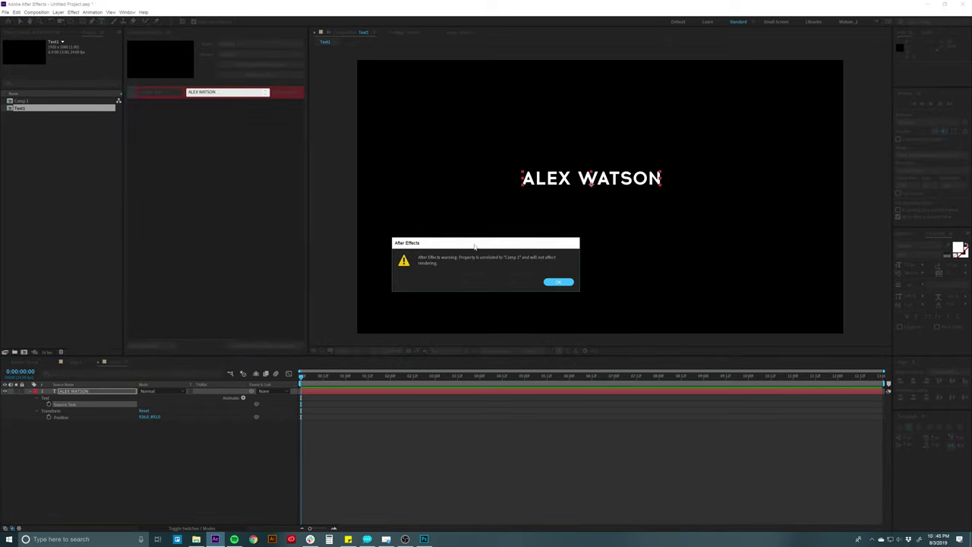
pyautogui.moveTo(475, 246); pyautogui.dragTo(496, 250)
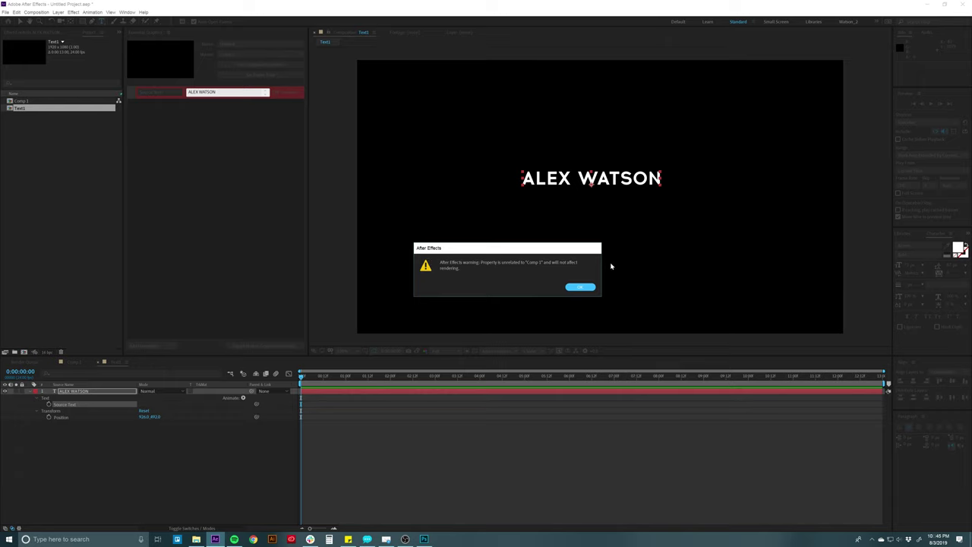
pyautogui.click(579, 290)
# Step: Place the Text1 composition into Comp 1 as a layer
pyautogui.click(79, 363)
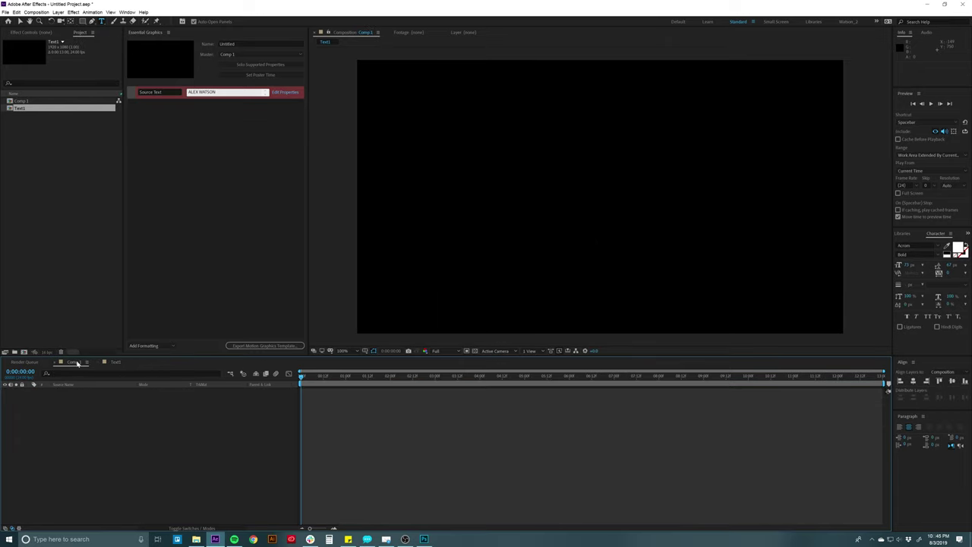
pyautogui.moveTo(20, 108); pyautogui.dragTo(136, 424)
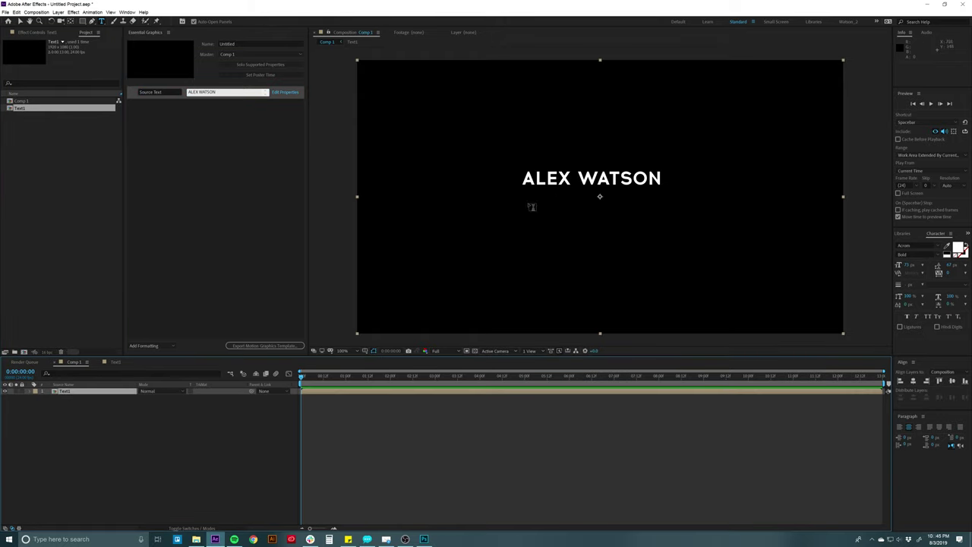
pyautogui.click(212, 92)
# Step: Change the exposed Source Text value to the new sample full name
pyautogui.tripleClick(209, 92)
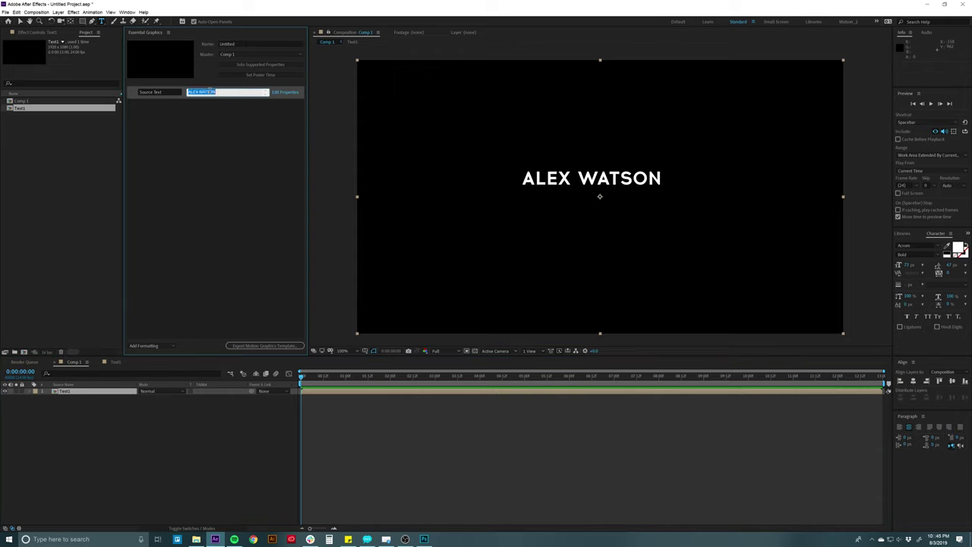
pyautogui.write('ALE')
pyautogui.press('Tab')
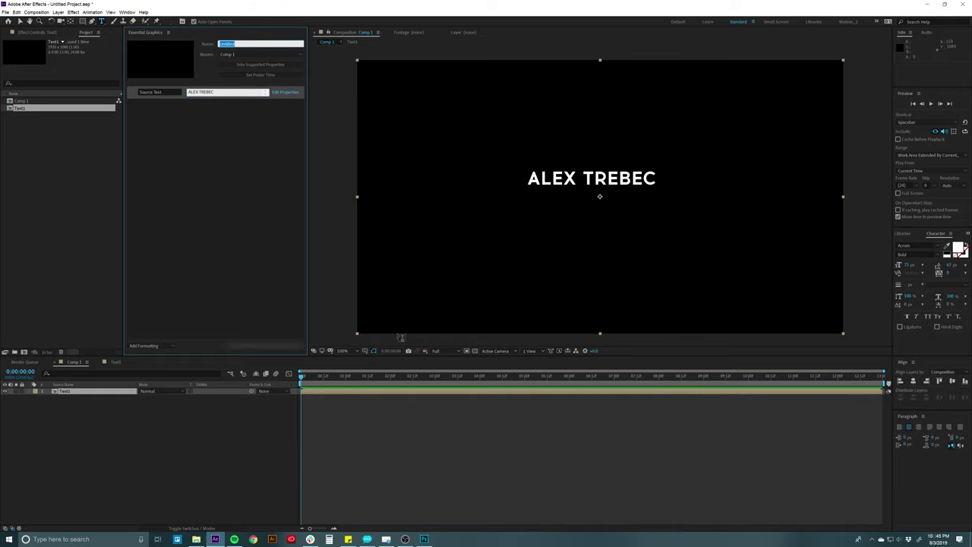
# Step: Enable font, font size and faux style controls for the Source Text property
pyautogui.click(273, 94)
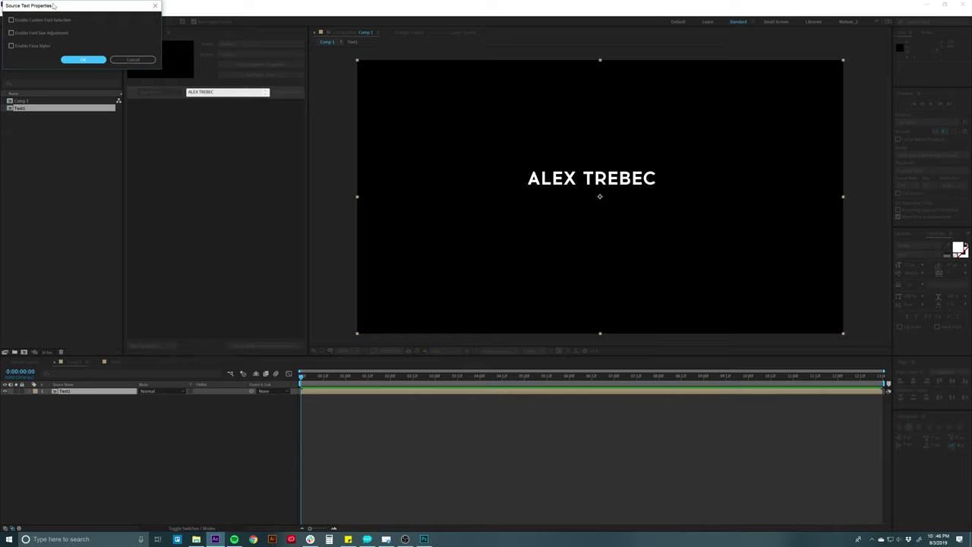
pyautogui.moveTo(53, 6); pyautogui.dragTo(497, 196)
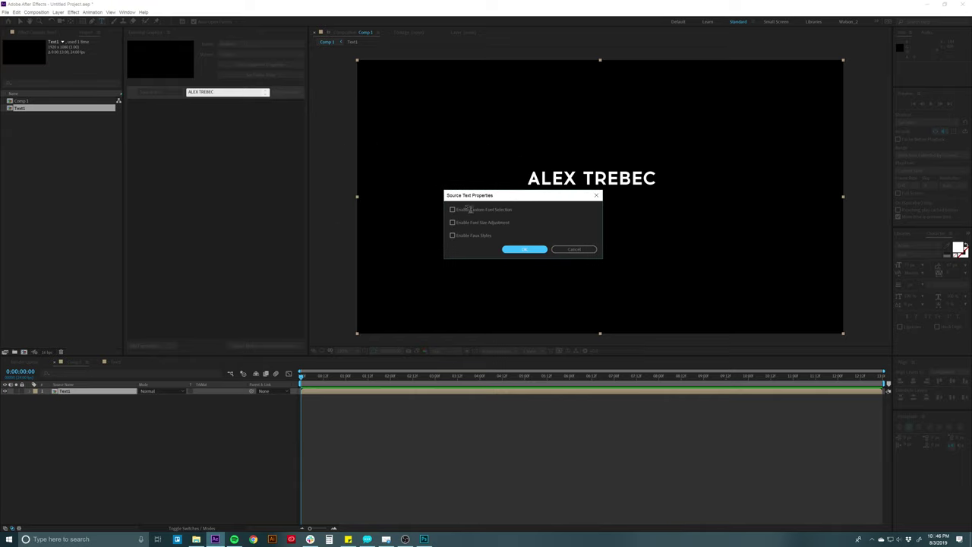
pyautogui.click(452, 209)
pyautogui.click(452, 222)
pyautogui.click(452, 235)
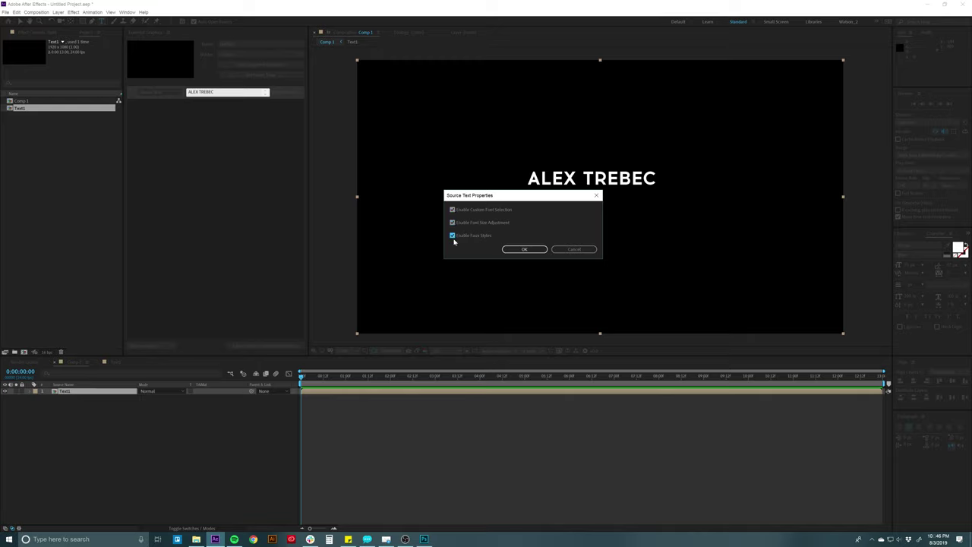
pyautogui.click(521, 250)
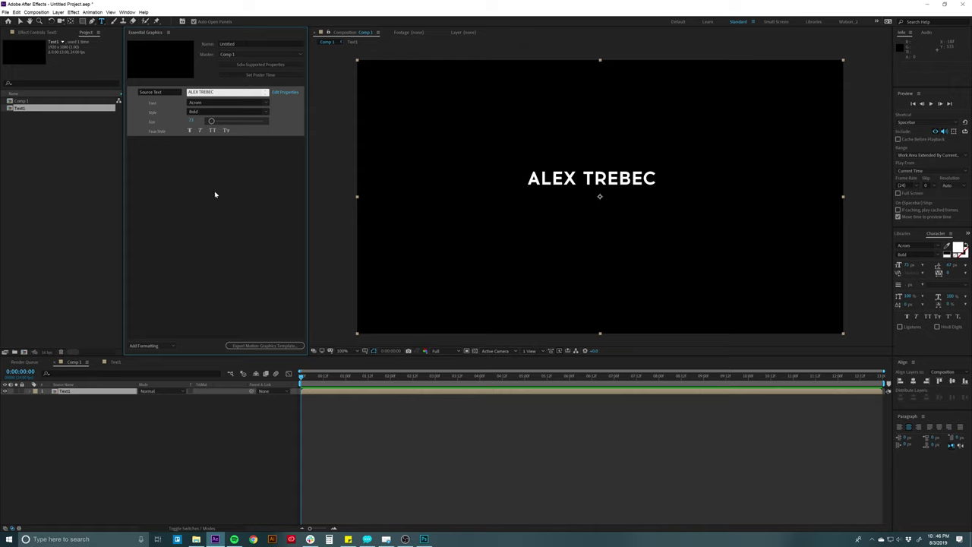
pyautogui.click(379, 376)
pyautogui.click(369, 423)
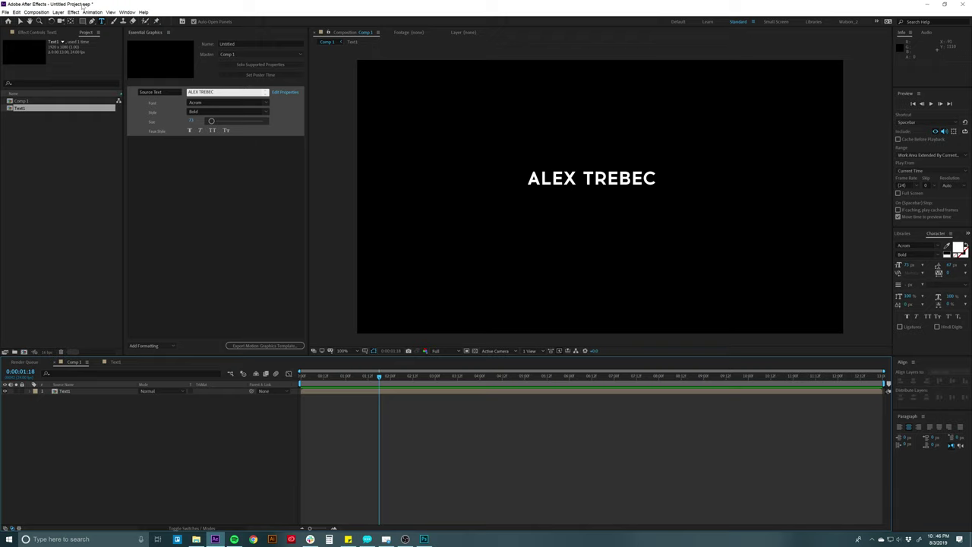
# Step: Create a red solid, Red Solid 1, and place it below Text1 in the timeline
pyautogui.click(57, 12)
pyautogui.moveTo(66, 21)
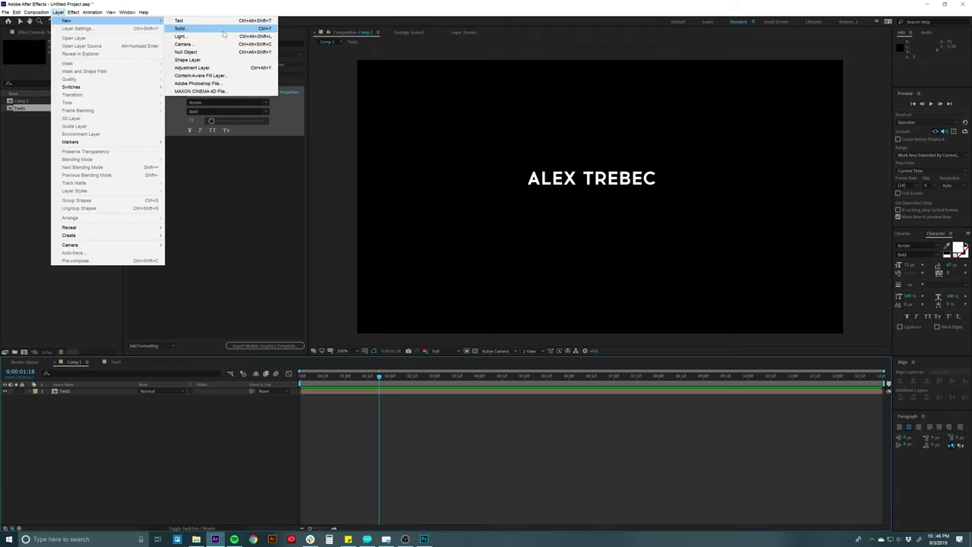
pyautogui.click(186, 27)
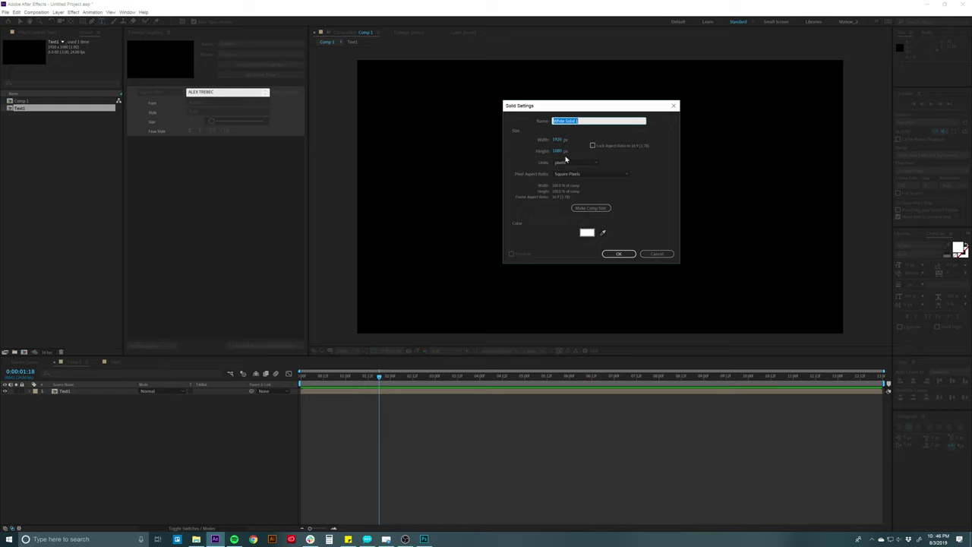
pyautogui.click(587, 233)
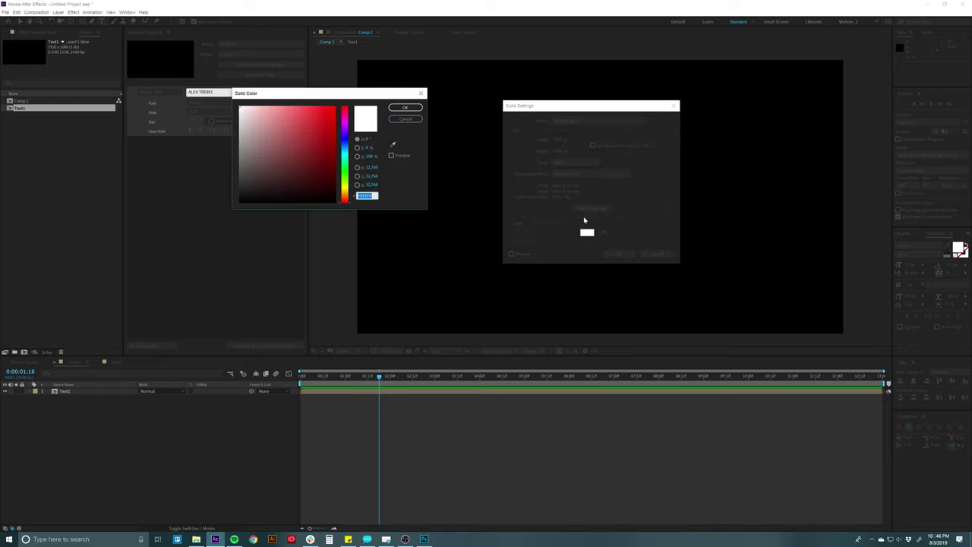
pyautogui.click(323, 154)
pyautogui.click(416, 114)
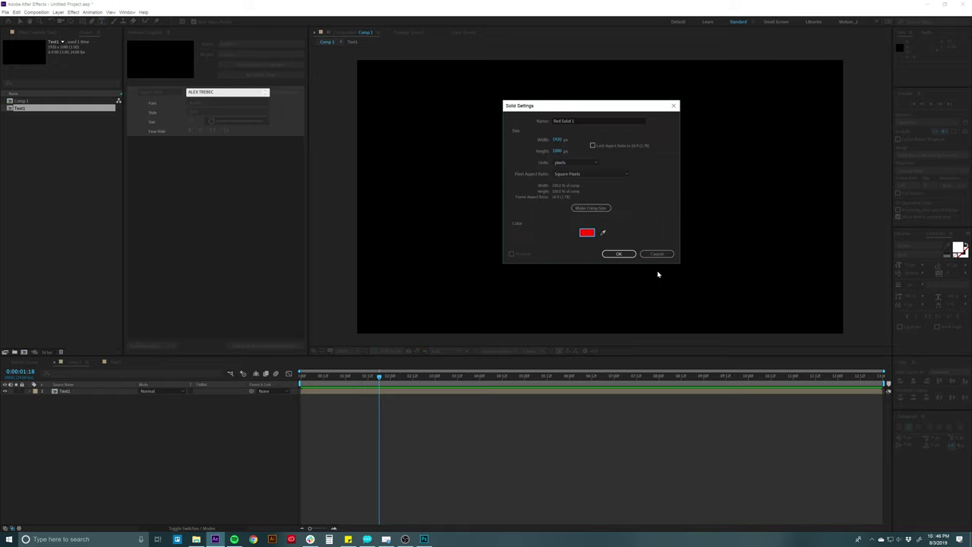
pyautogui.click(619, 254)
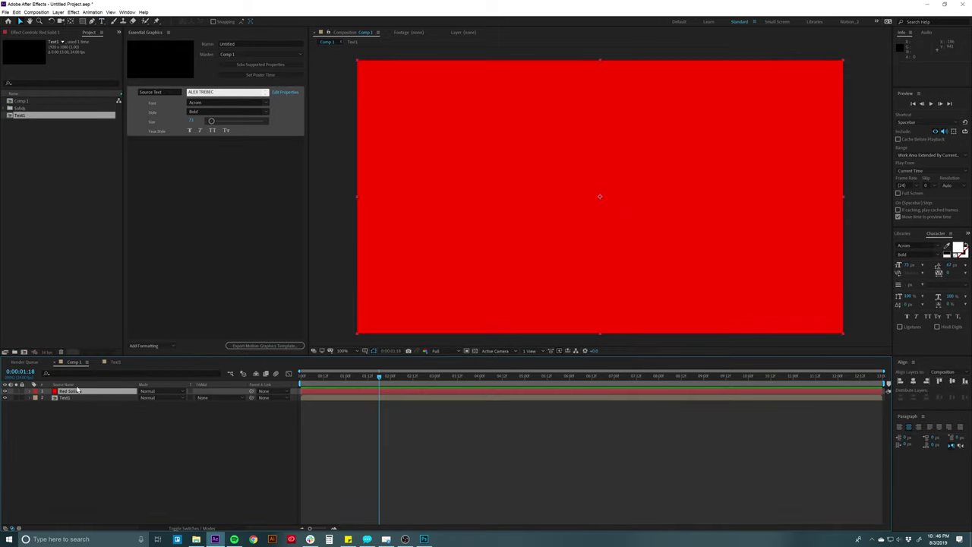
pyautogui.moveTo(72, 390); pyautogui.dragTo(76, 406)
pyautogui.click(110, 421)
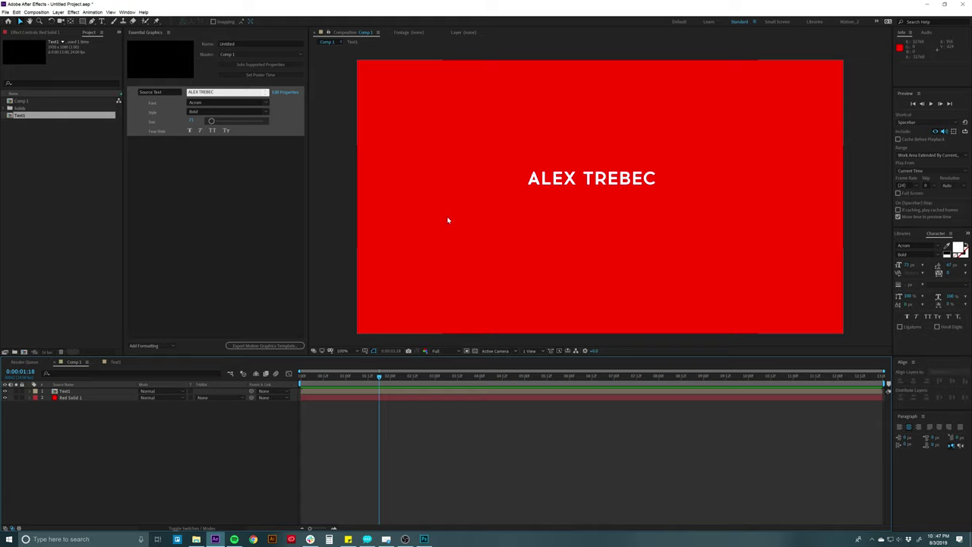
# Step: Inspect Red Solid 1's transform properties and solid settings without changing anything
pyautogui.click(68, 398)
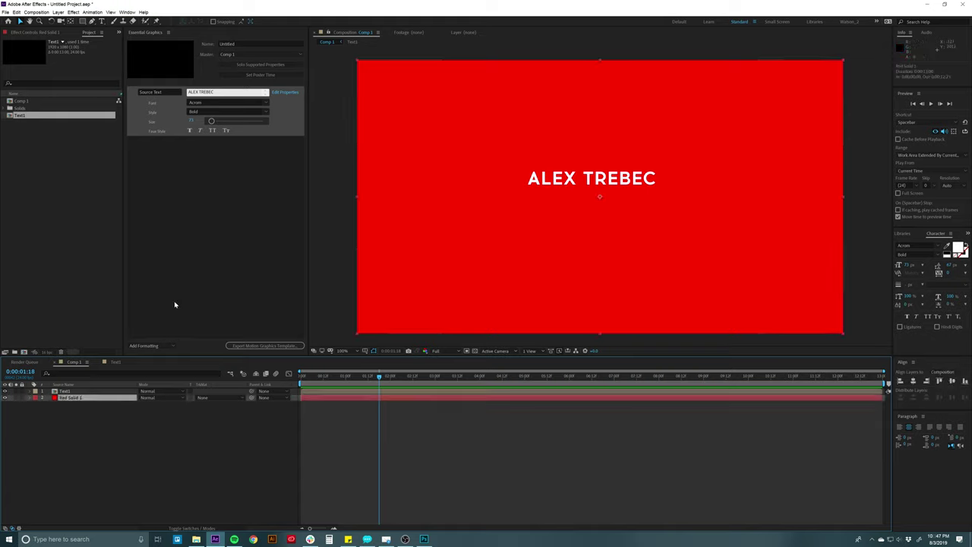
pyautogui.click(48, 398)
pyautogui.click(36, 404)
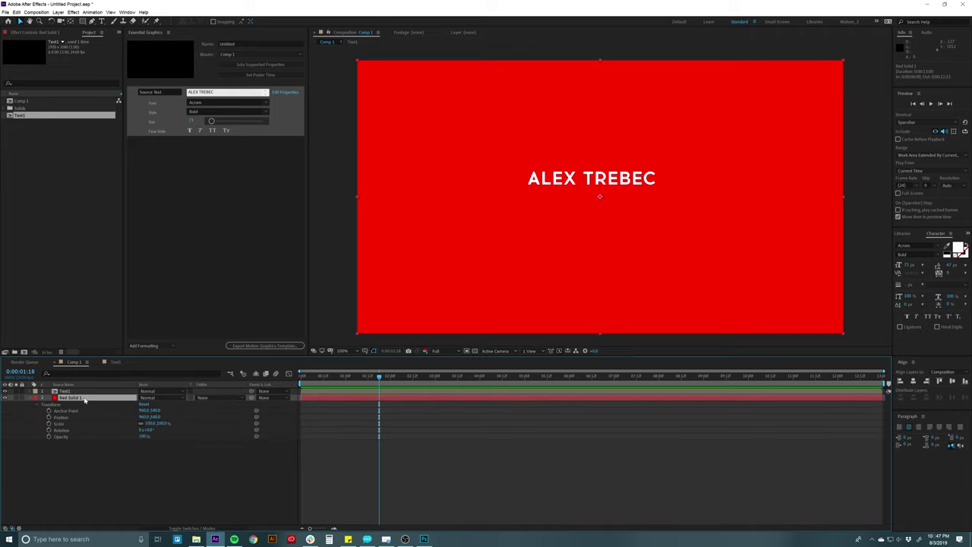
pyautogui.hotkey('ctrl', 'shift', 'y')
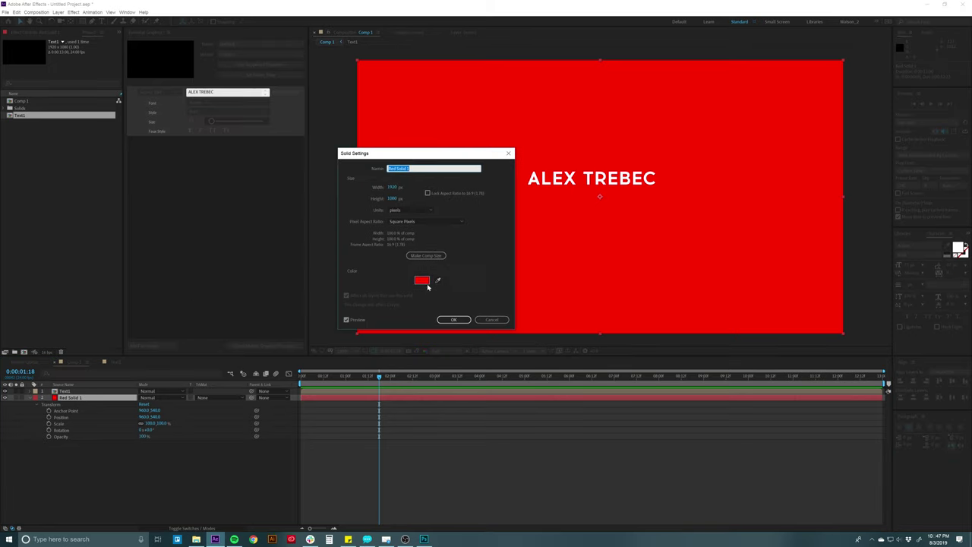
pyautogui.click(423, 282)
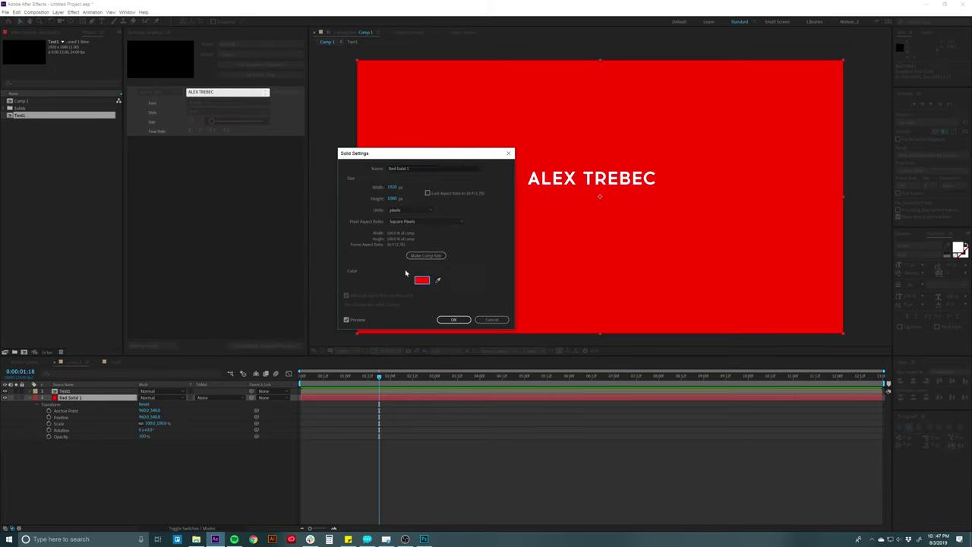
pyautogui.click(489, 320)
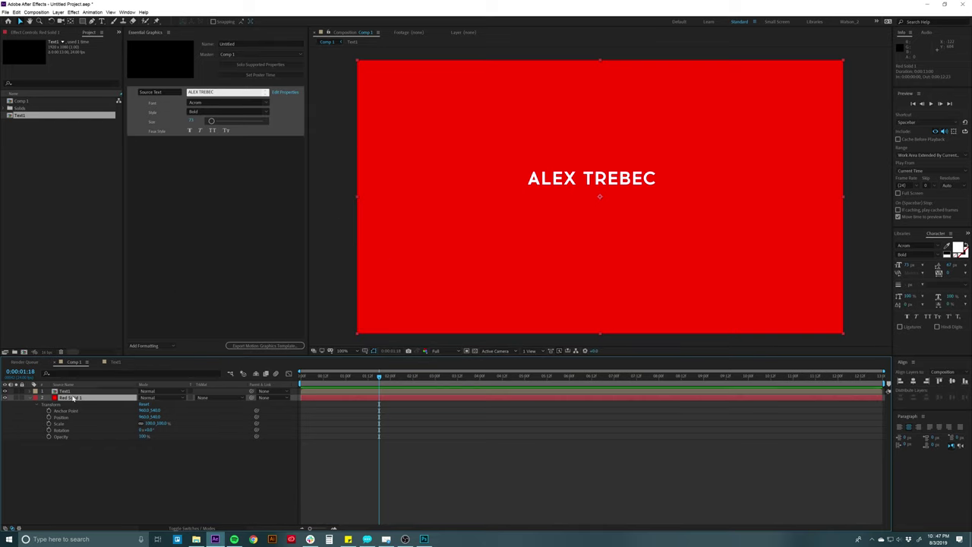
# Step: Apply Effect > Generate > Fill to Red Solid 1
pyautogui.click(73, 13)
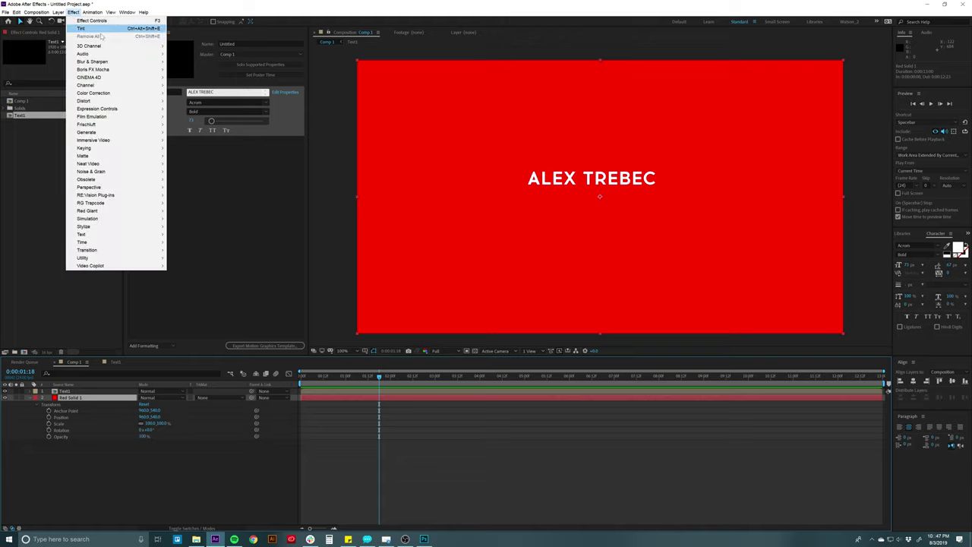
pyautogui.moveTo(116, 133)
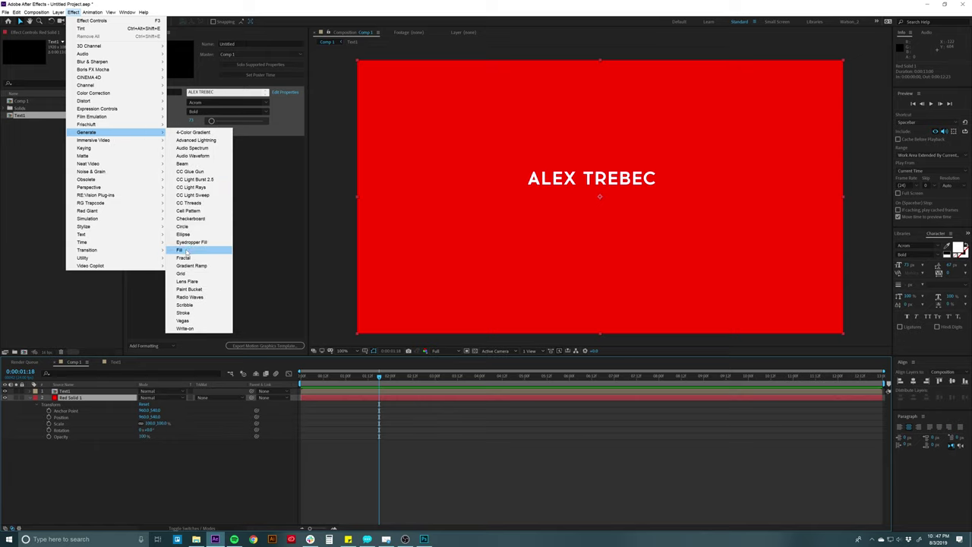
pyautogui.click(179, 250)
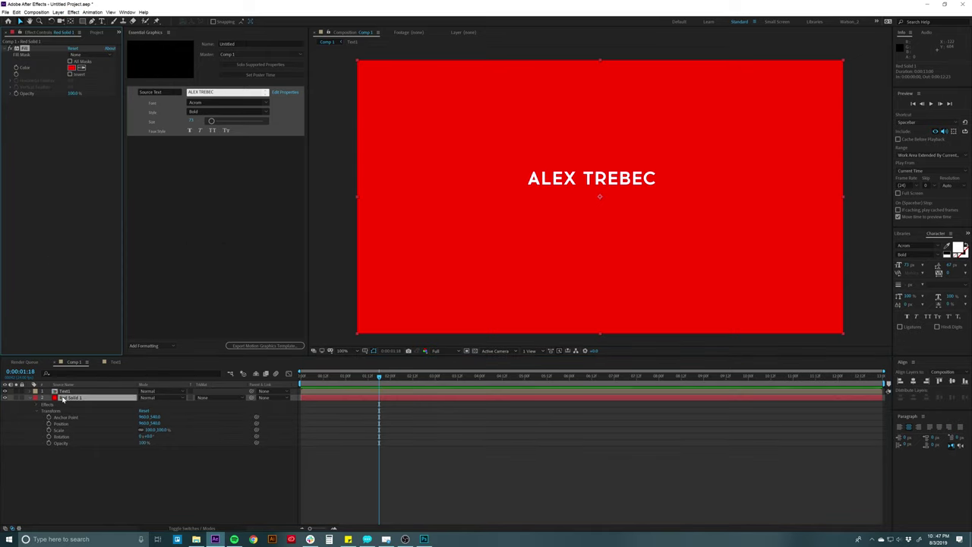
pyautogui.click(35, 397)
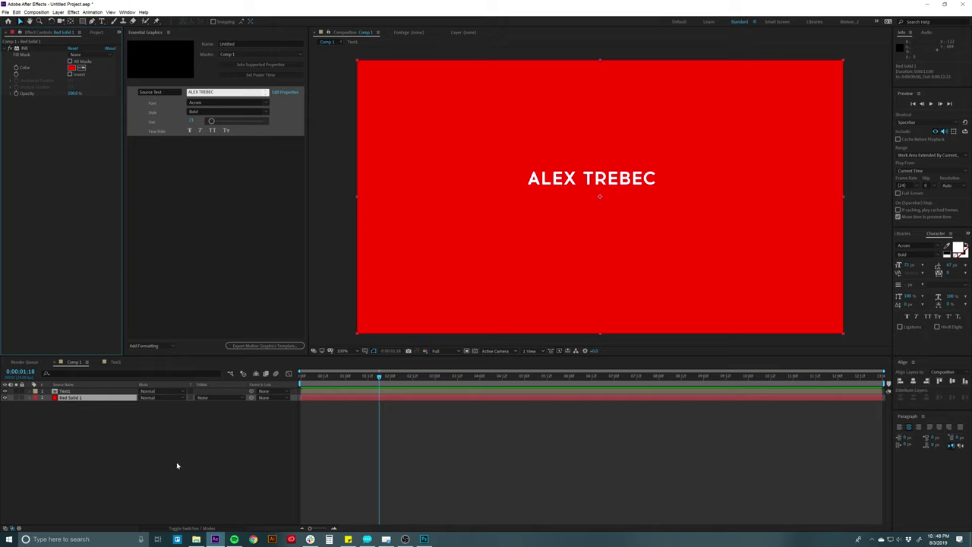
# Step: Expand Red Solid 1's Effects > Fill group to show its properties
pyautogui.click(70, 398)
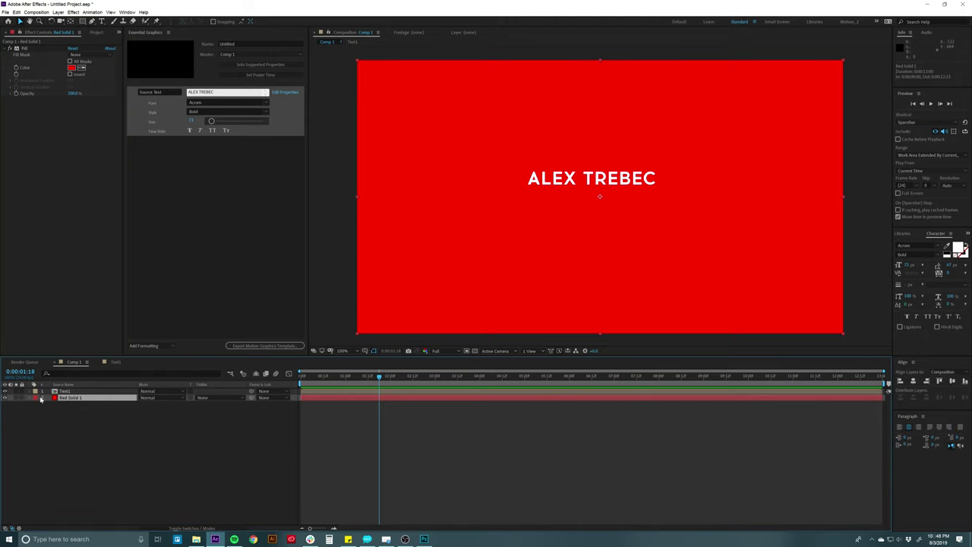
pyautogui.click(31, 397)
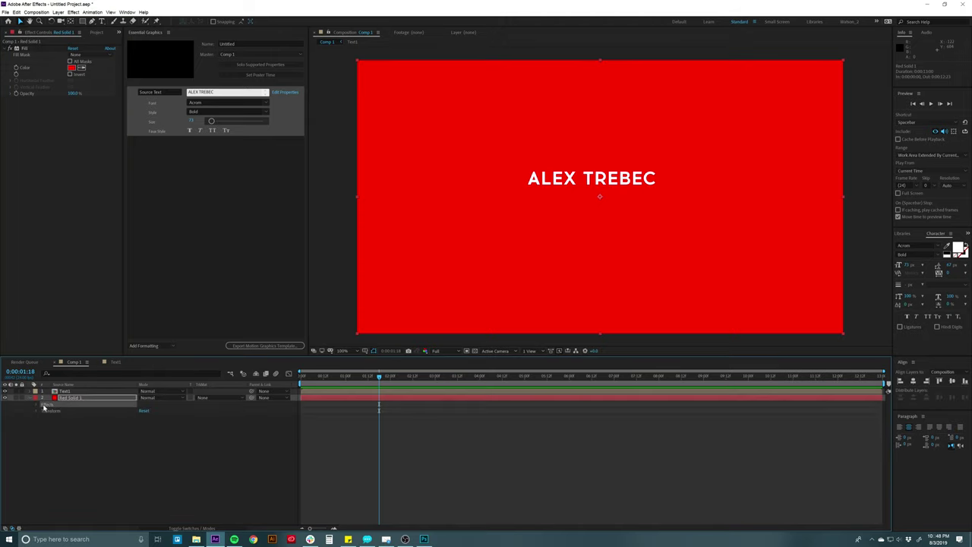
pyautogui.click(42, 405)
pyautogui.click(38, 405)
pyautogui.click(52, 410)
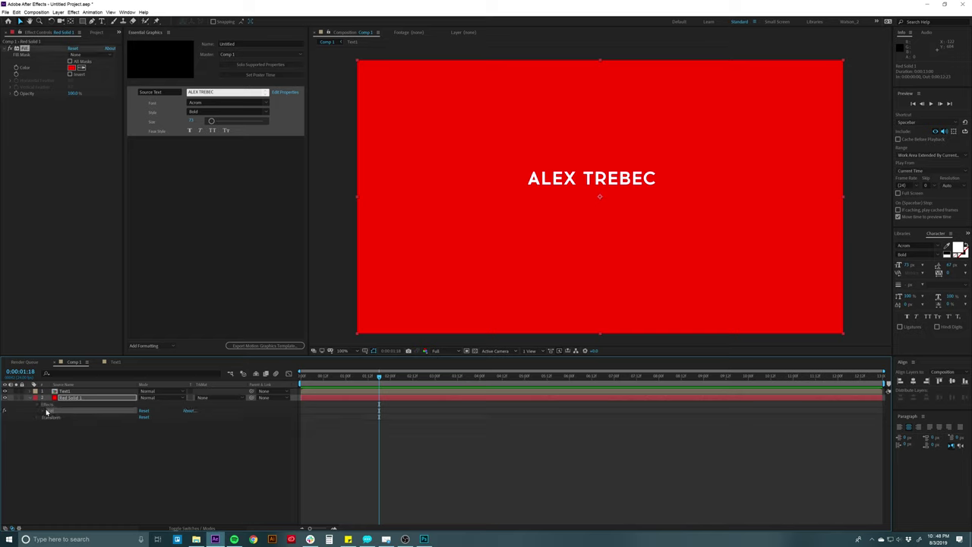
pyautogui.click(43, 411)
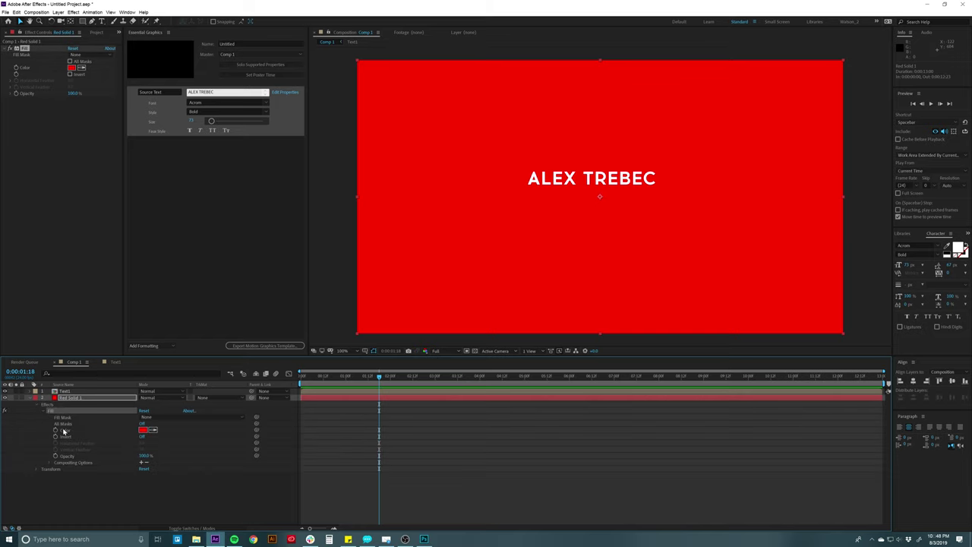
# Step: Add Fill's Color to Essential Graphics and rename it Background Color
pyautogui.moveTo(64, 430); pyautogui.dragTo(164, 171)
pyautogui.click(156, 142)
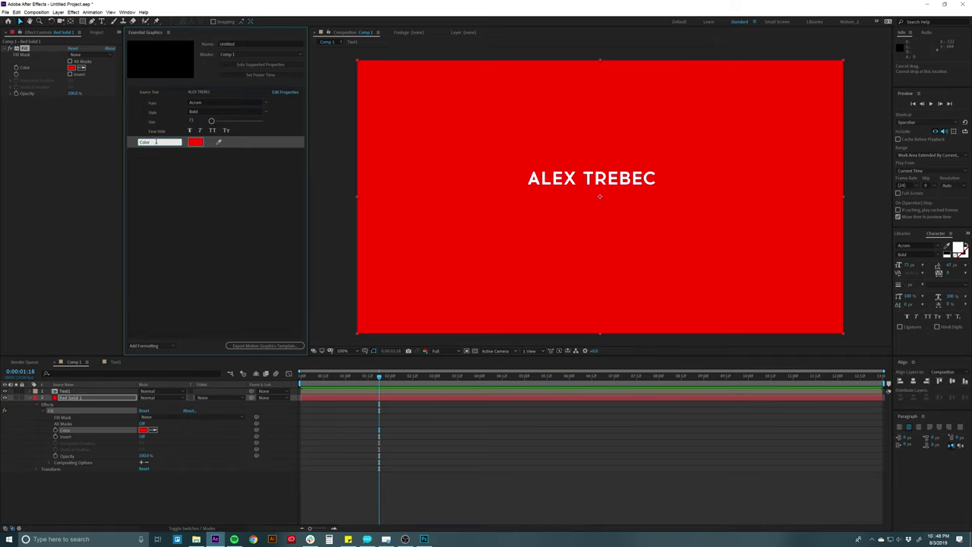
pyautogui.doubleClick(156, 142)
pyautogui.press('BackSpace')
pyautogui.write('Background')
pyautogui.press('Return')
# Step: Set Background Color 1 to a desaturated teal and collapse the solid's effects
pyautogui.click(195, 142)
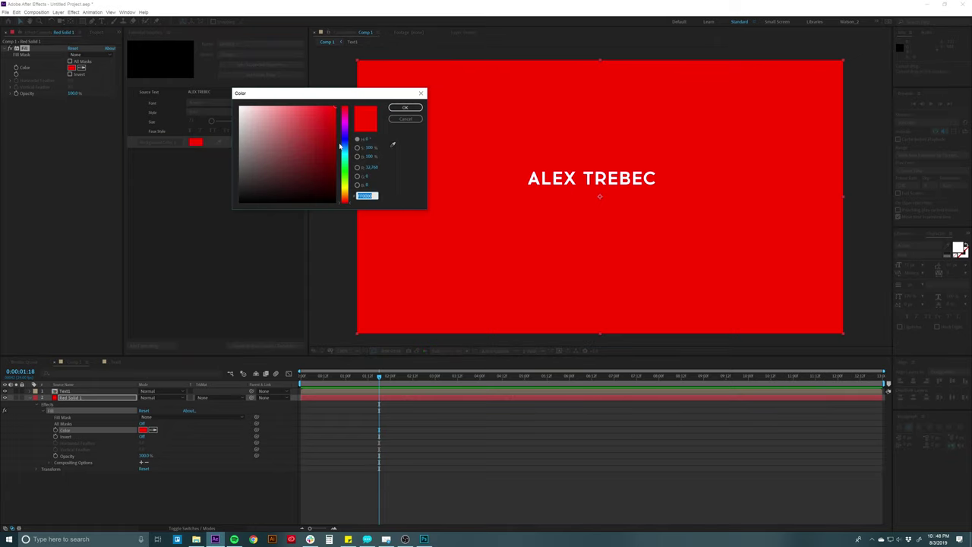
pyautogui.click(336, 150)
pyautogui.click(289, 144)
pyautogui.click(405, 107)
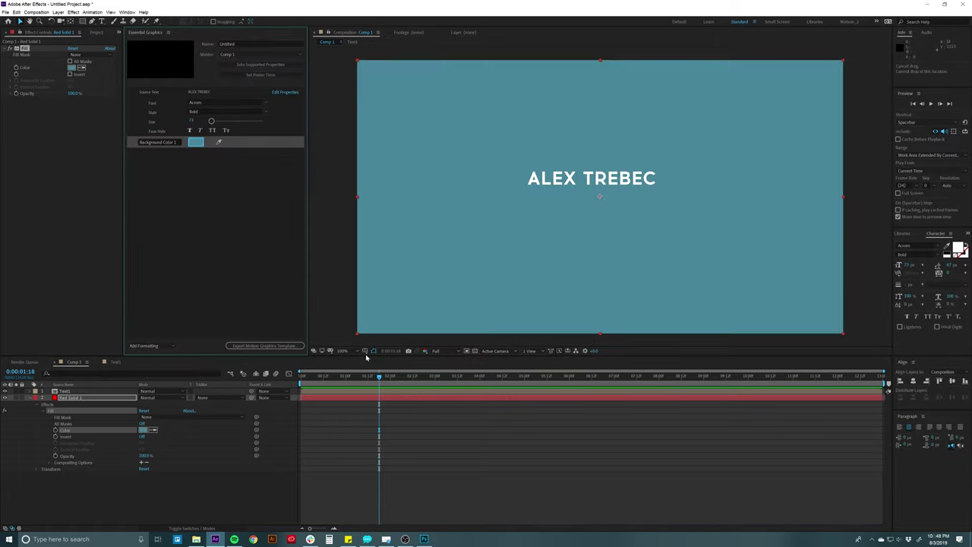
pyautogui.click(389, 471)
pyautogui.click(340, 398)
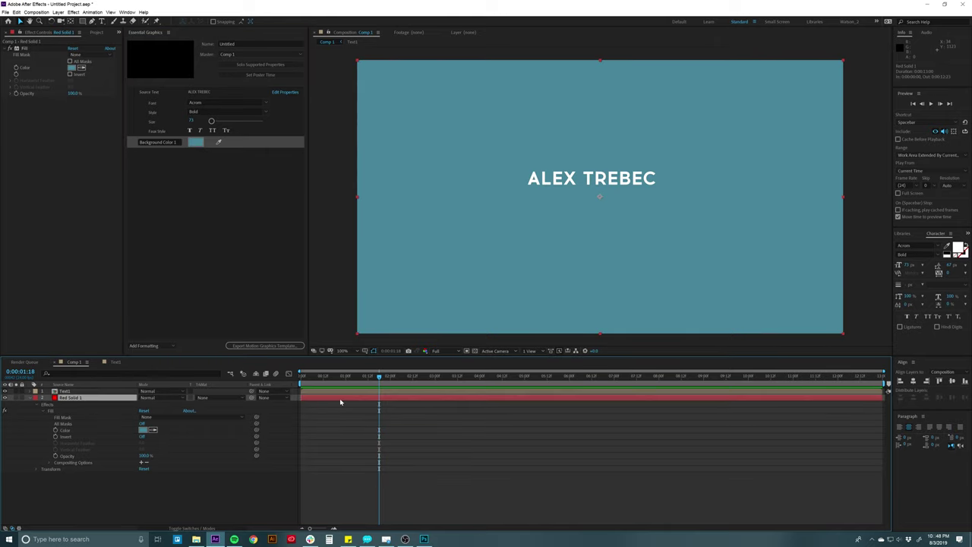
pyautogui.hotkey('ctrl', '`')
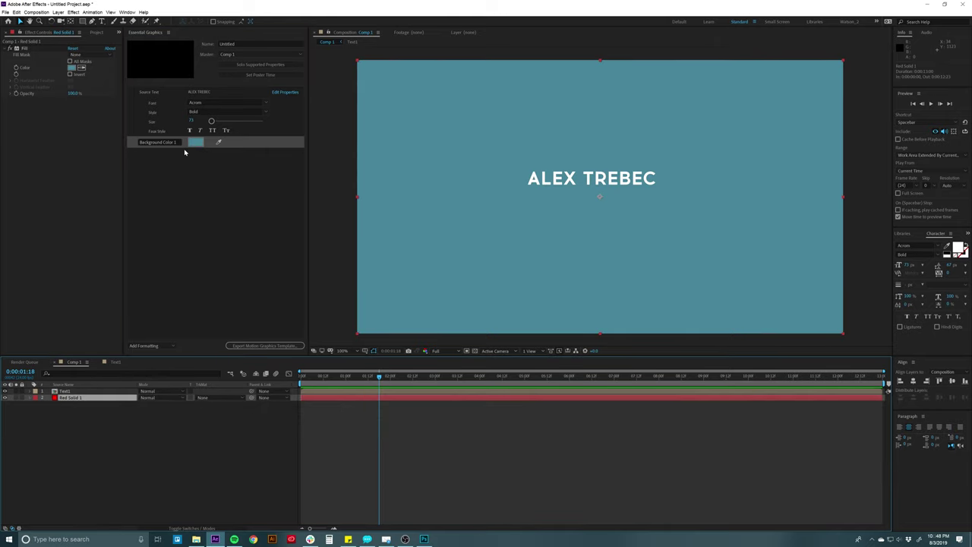
# Step: Add a new group to Essential Graphics and name it 'Scene 1'
pyautogui.click(144, 345)
pyautogui.click(138, 364)
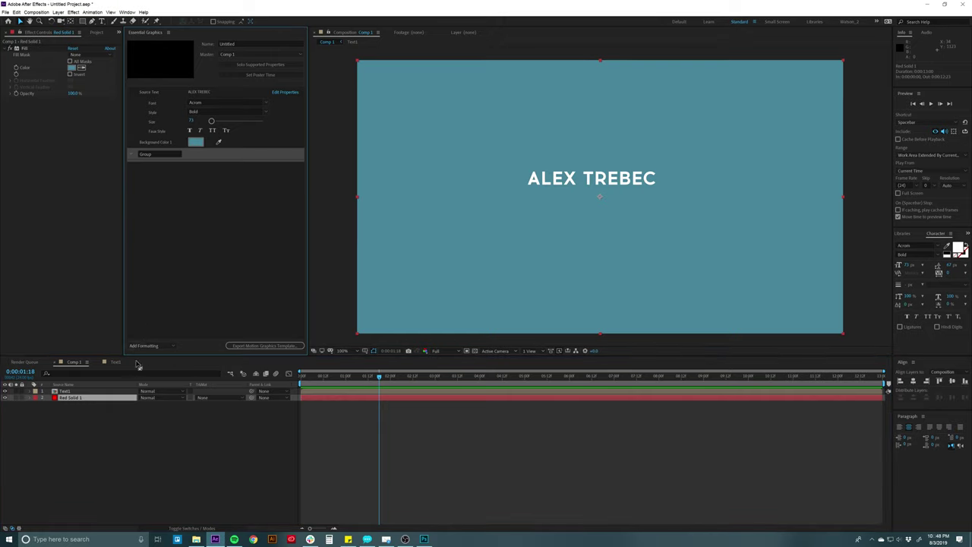
pyautogui.doubleClick(164, 153)
pyautogui.press('BackSpace')
pyautogui.write('Scene 1')
pyautogui.press('Return')
# Step: Move the title and background controls into Scene 1, place it at the top and collapse it
pyautogui.moveTo(152, 91); pyautogui.dragTo(182, 163)
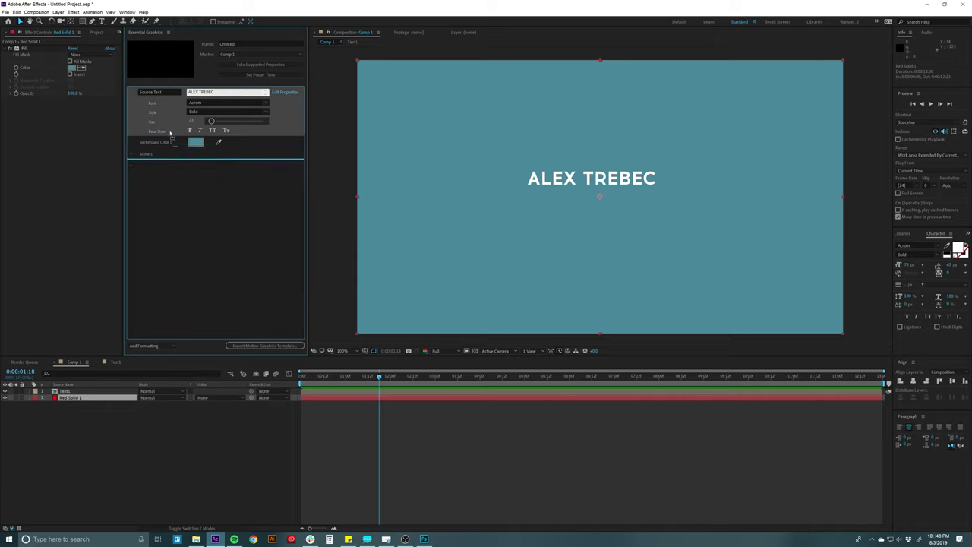
pyautogui.click(160, 105)
pyautogui.moveTo(160, 104)
pyautogui.mouseDown()
pyautogui.moveTo(159, 113)
pyautogui.moveTo(152, 92)
pyautogui.mouseUp()
pyautogui.click(134, 93)
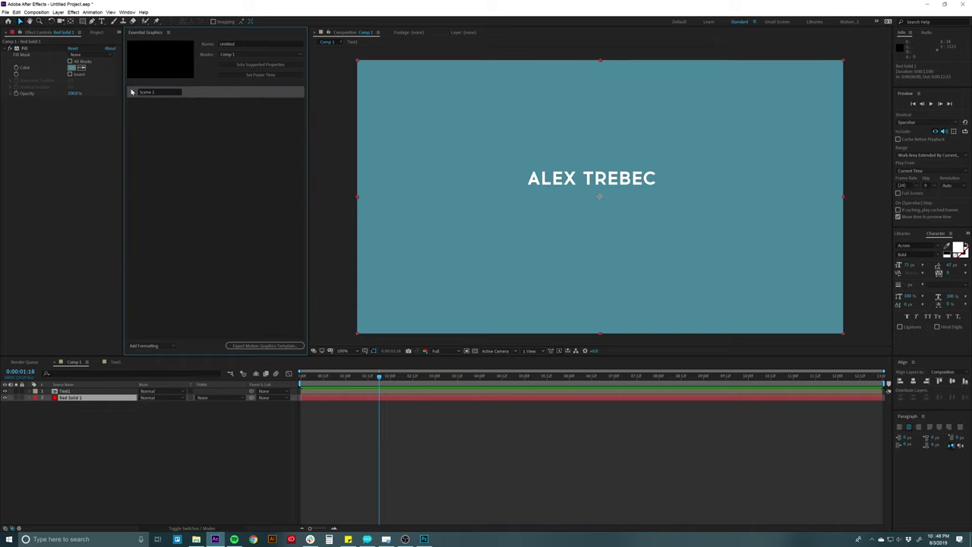
# Step: Add a comment below Scene 1 reading 'THis is scene 1'
pyautogui.click(144, 345)
pyautogui.click(144, 354)
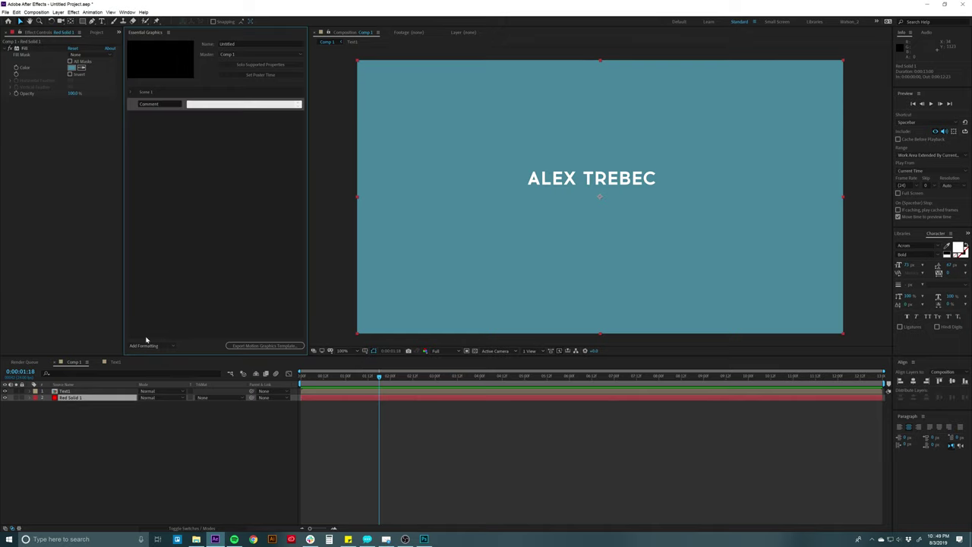
pyautogui.click(205, 104)
pyautogui.write('THis is scene 1')
pyautogui.press('Return')
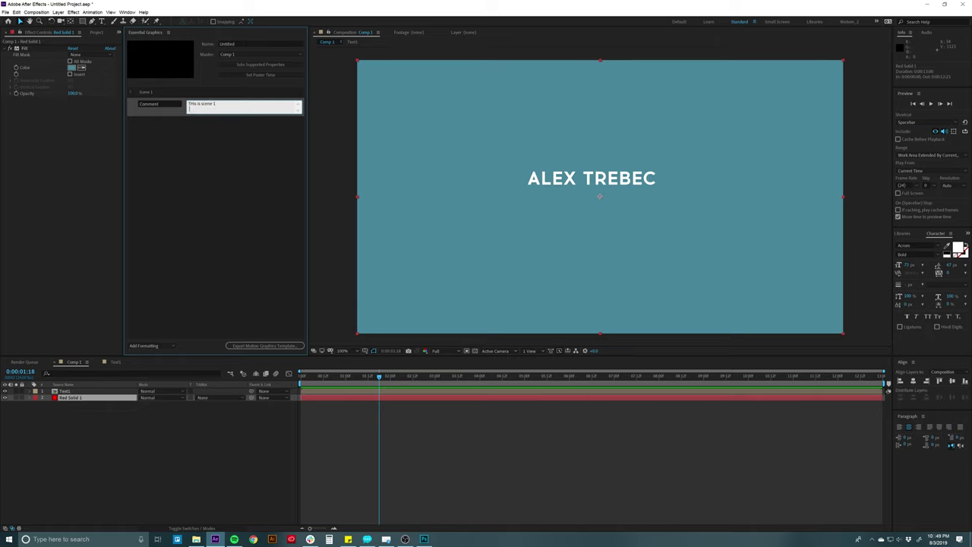
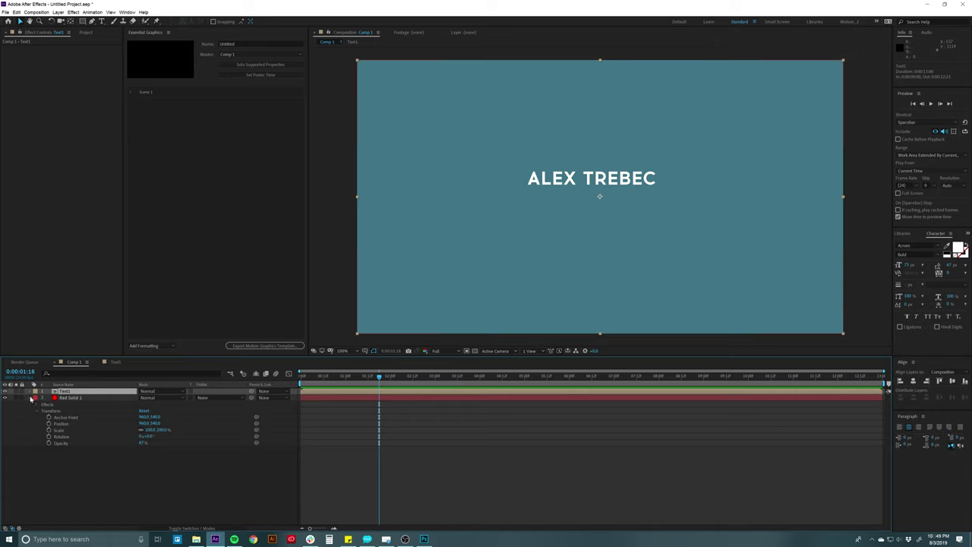
# Step: Delete the teal Red Solid 1 layer from Comp 1
pyautogui.click(31, 399)
pyautogui.click(32, 400)
pyautogui.click(65, 397)
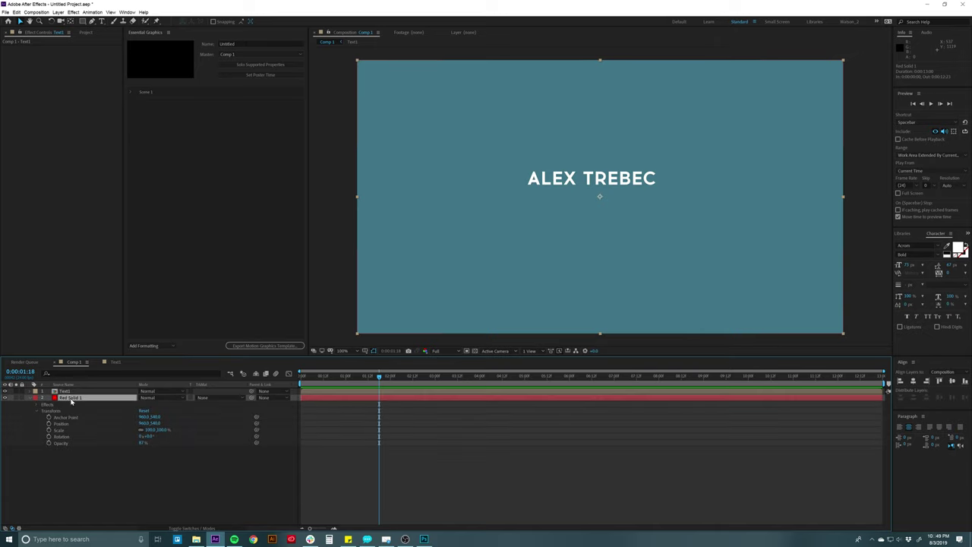
pyautogui.click(31, 399)
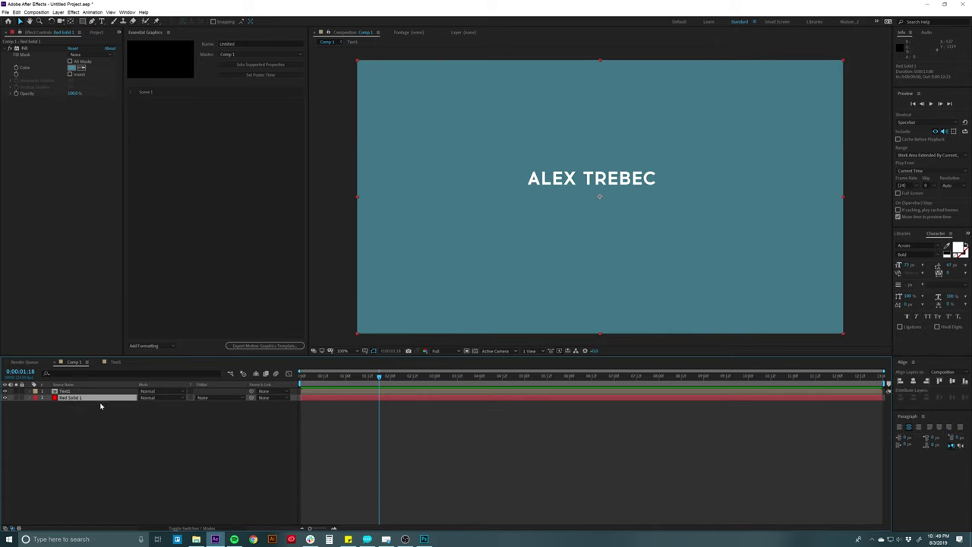
pyautogui.press('Delete')
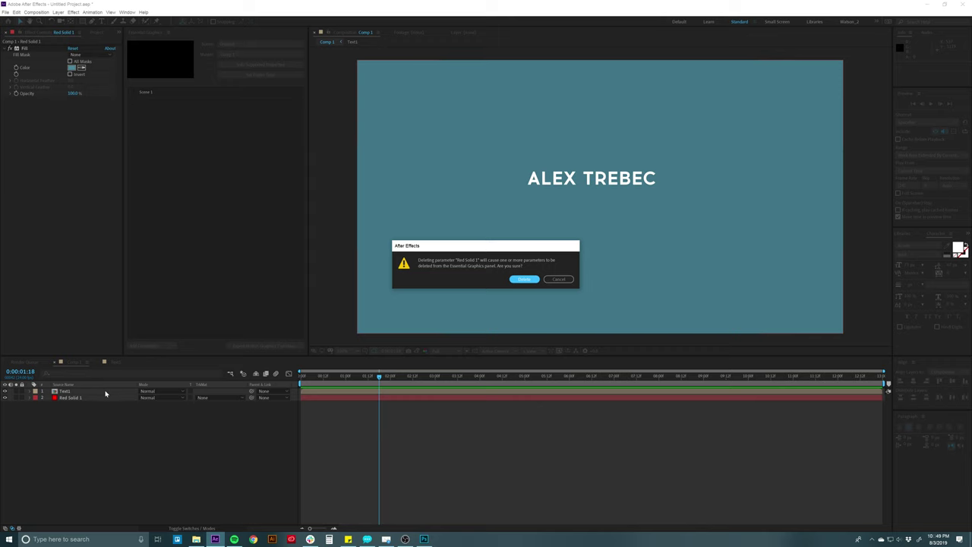
pyautogui.press('Return')
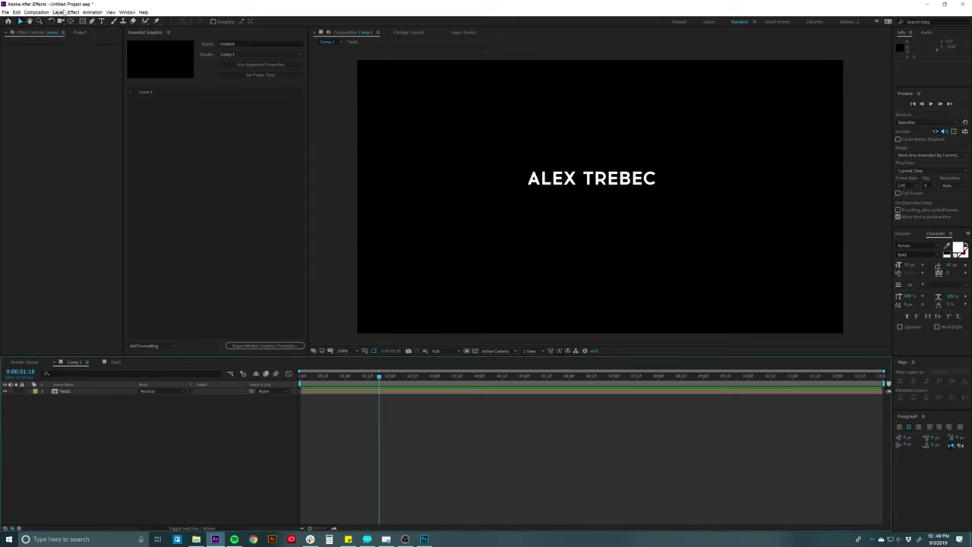
# Step: Create a new solid layer named 'Fractal Noise'
pyautogui.click(58, 13)
pyautogui.moveTo(68, 20)
pyautogui.click(181, 29)
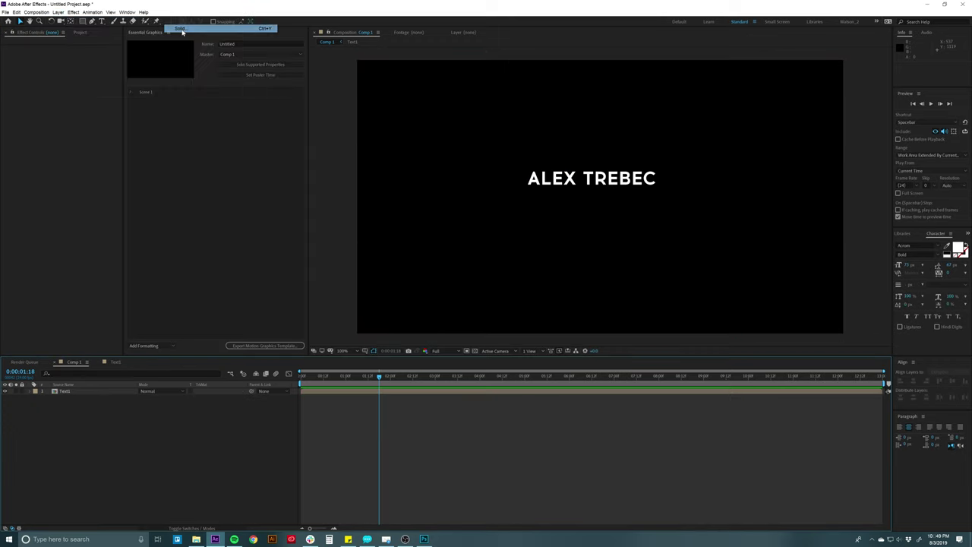
pyautogui.write('Fract')
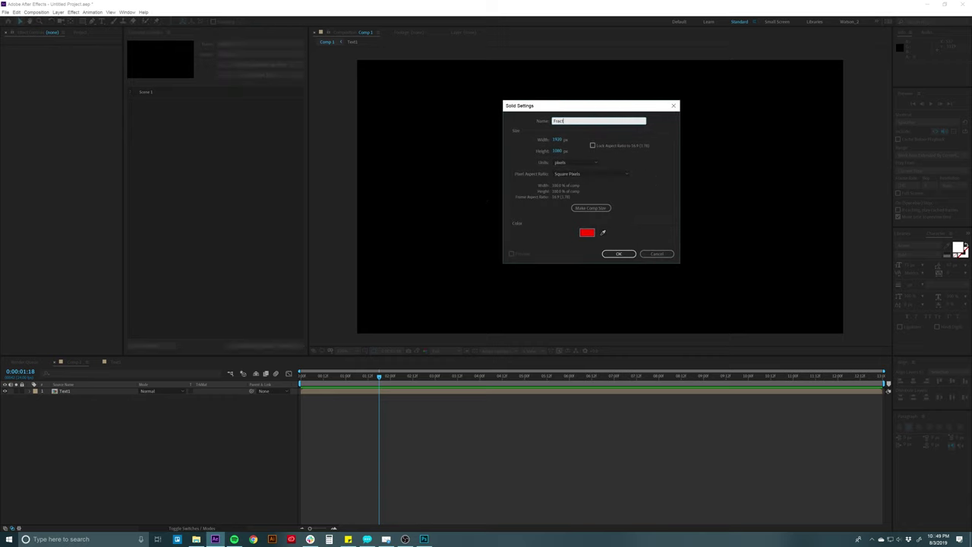
pyautogui.write('al Noise')
pyautogui.press('Return')
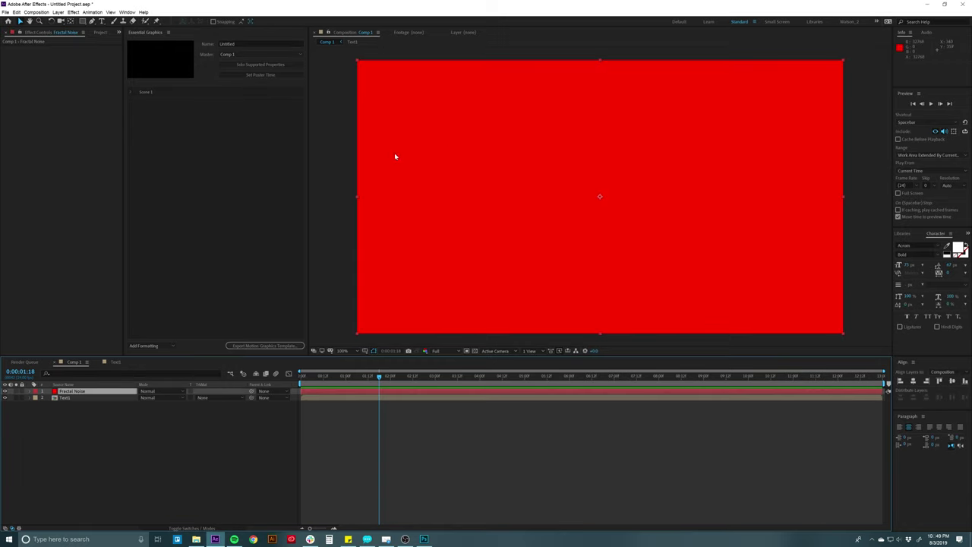
# Step: Apply the Noise & Grain > Fractal Noise effect to the solid
pyautogui.click(73, 12)
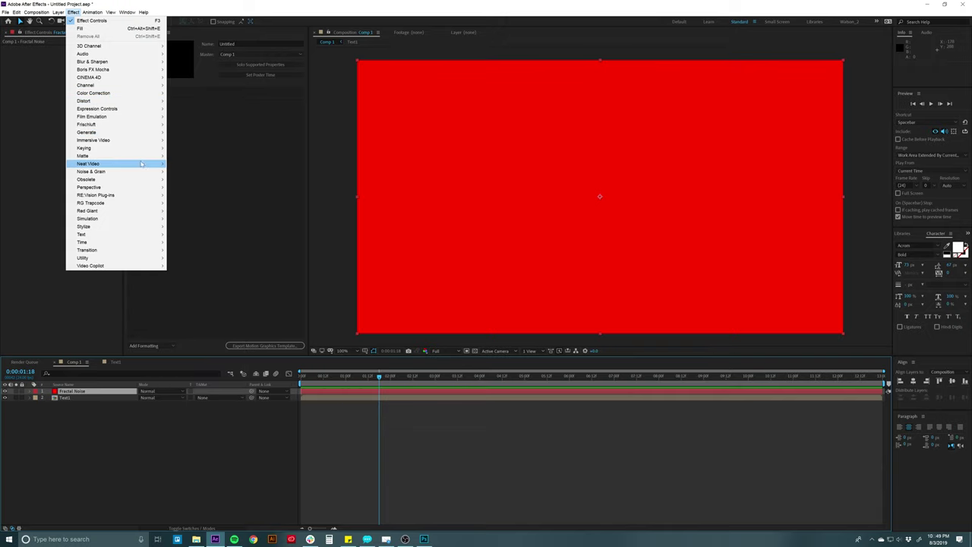
pyautogui.moveTo(151, 174)
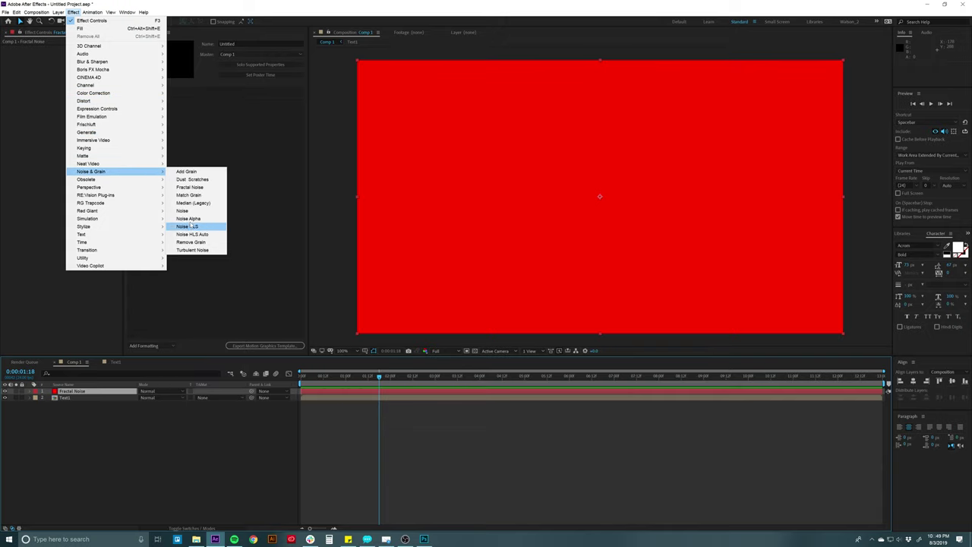
pyautogui.click(190, 186)
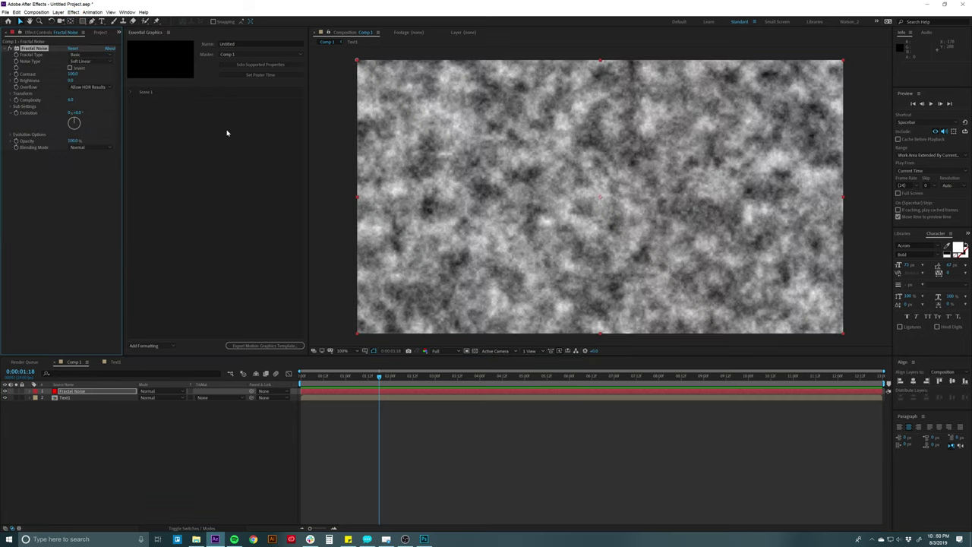
# Step: Move the Fractal Noise layer below Text1 and reveal its effect settings
pyautogui.click(86, 394)
pyautogui.moveTo(86, 394); pyautogui.dragTo(87, 410)
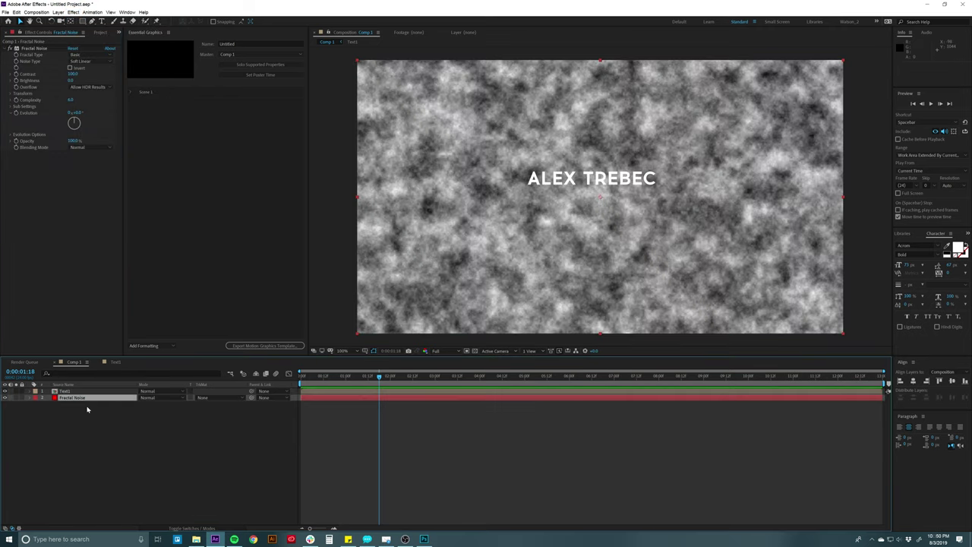
pyautogui.click(32, 398)
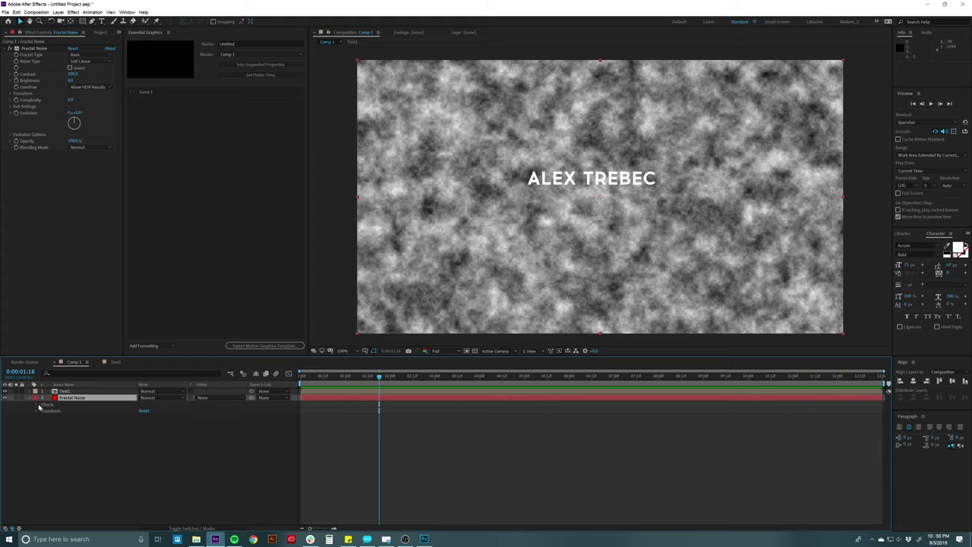
pyautogui.click(39, 405)
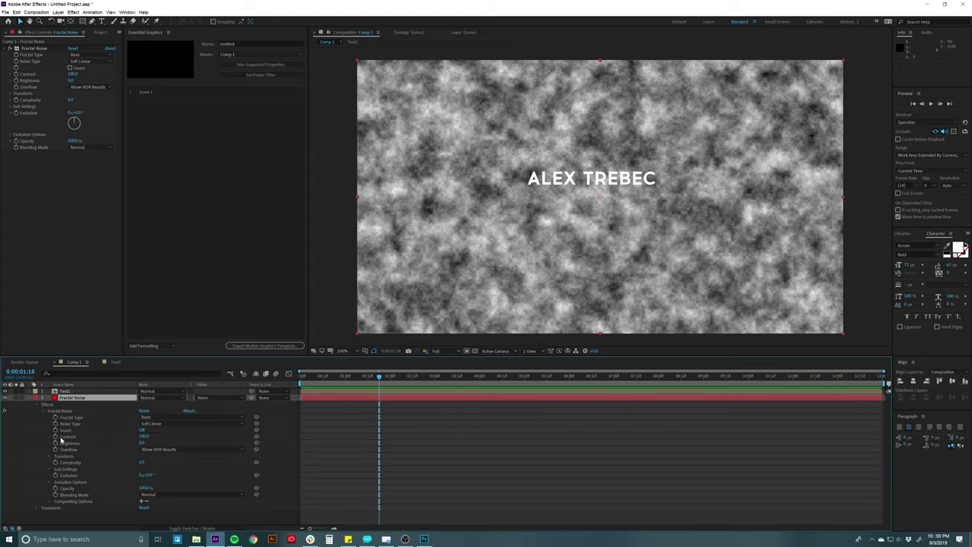
# Step: Add Evolution to Essential Graphics and scrub it to about 1x+55.0°
pyautogui.moveTo(69, 423); pyautogui.dragTo(161, 161)
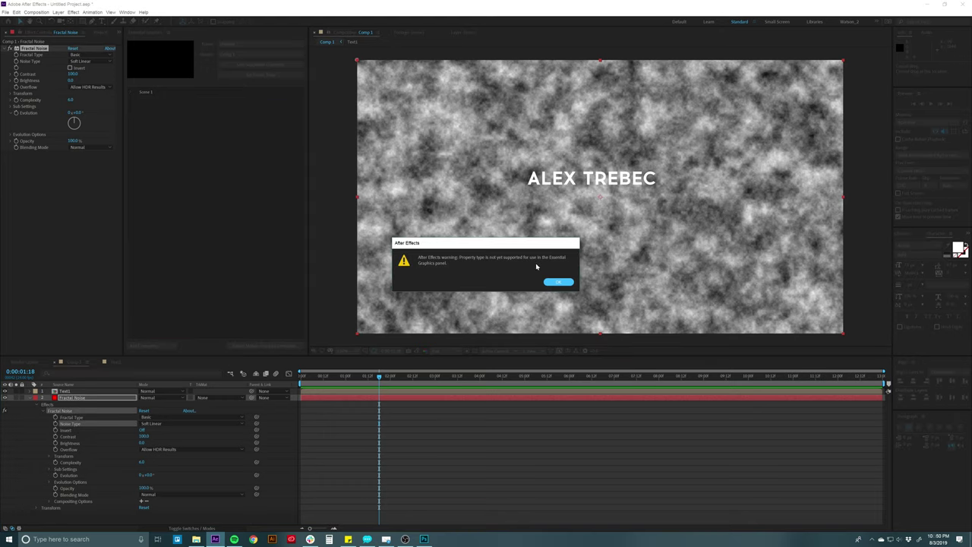
pyautogui.click(558, 283)
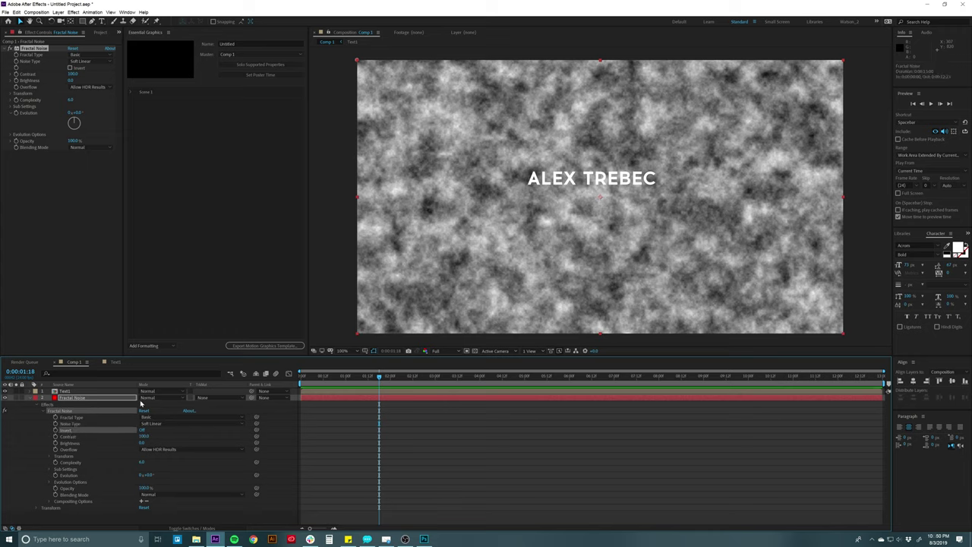
pyautogui.moveTo(69, 475); pyautogui.dragTo(169, 218)
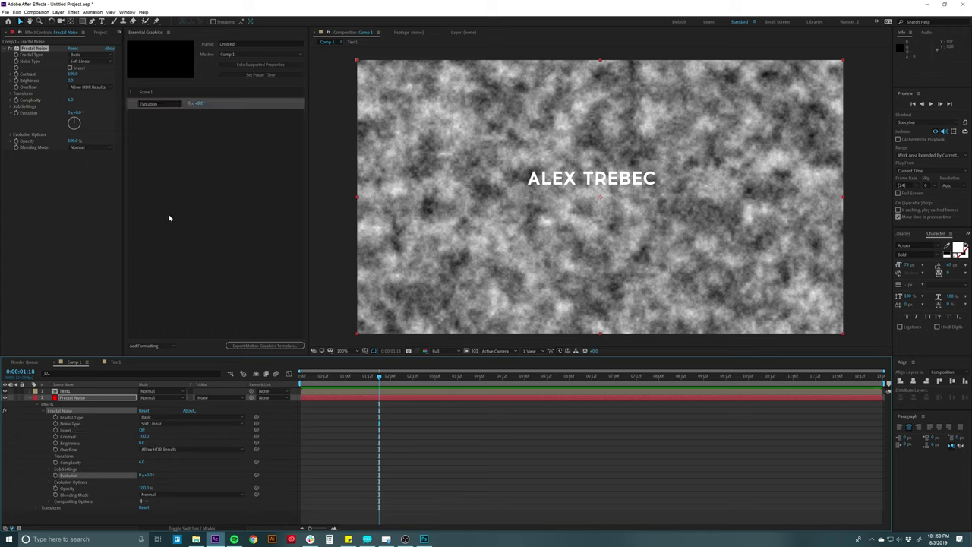
pyautogui.moveTo(202, 105); pyautogui.dragTo(324, 104)
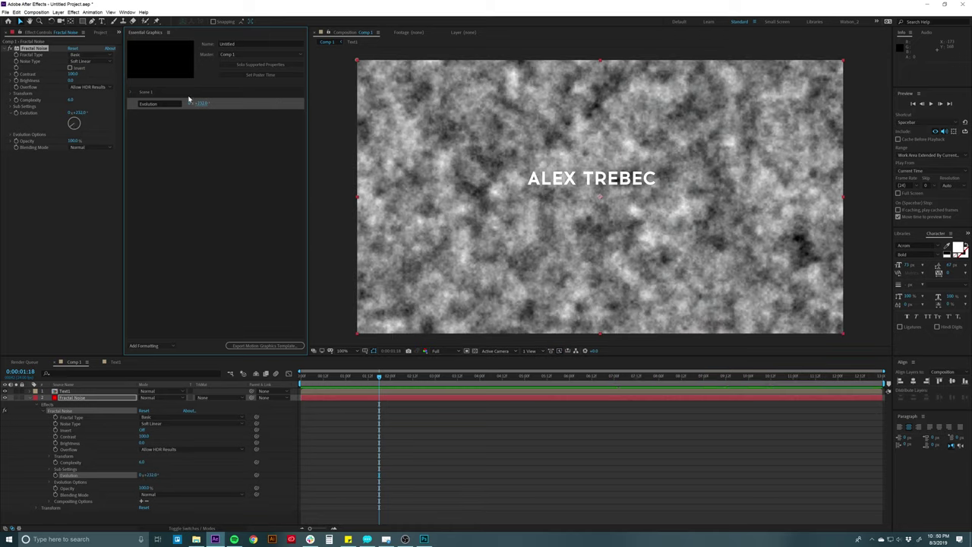
pyautogui.moveTo(199, 104); pyautogui.dragTo(264, 104)
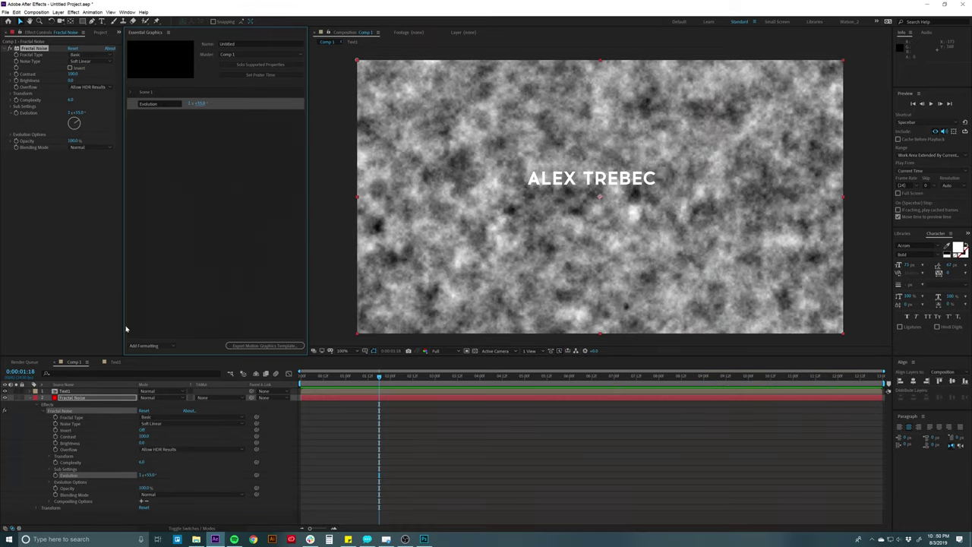
# Step: Delete the Fractal Noise layer and confirm
pyautogui.click(74, 399)
pyautogui.press('Delete')
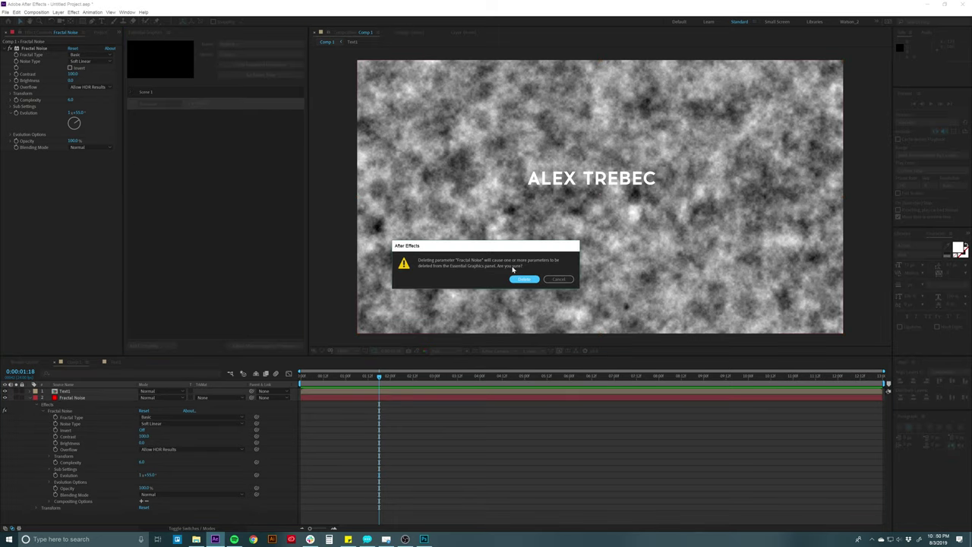
pyautogui.click(520, 279)
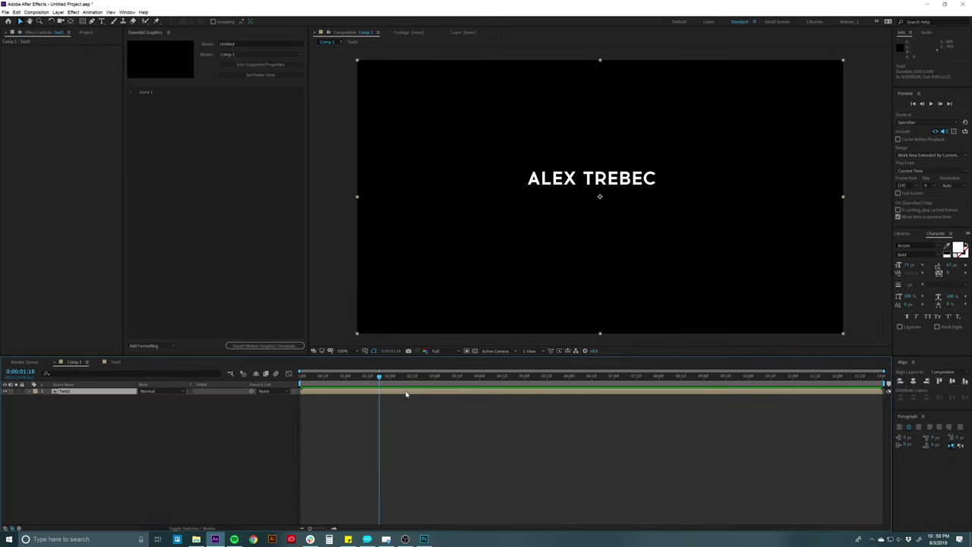
# Step: Deselect Text1, set the time to 0:00:03:20, and launch Premiere Pro from Windows search
pyautogui.click(392, 411)
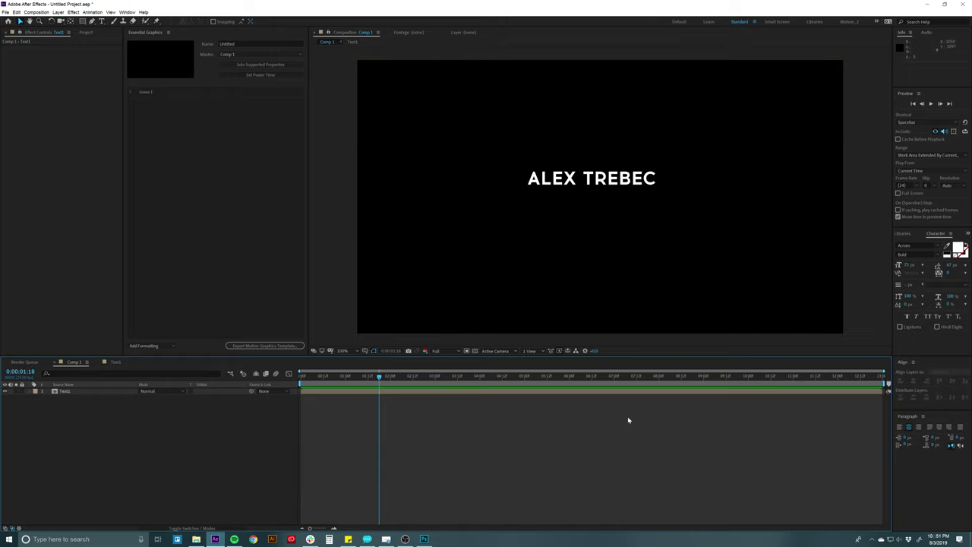
pyautogui.moveTo(484, 376); pyautogui.dragTo(473, 376)
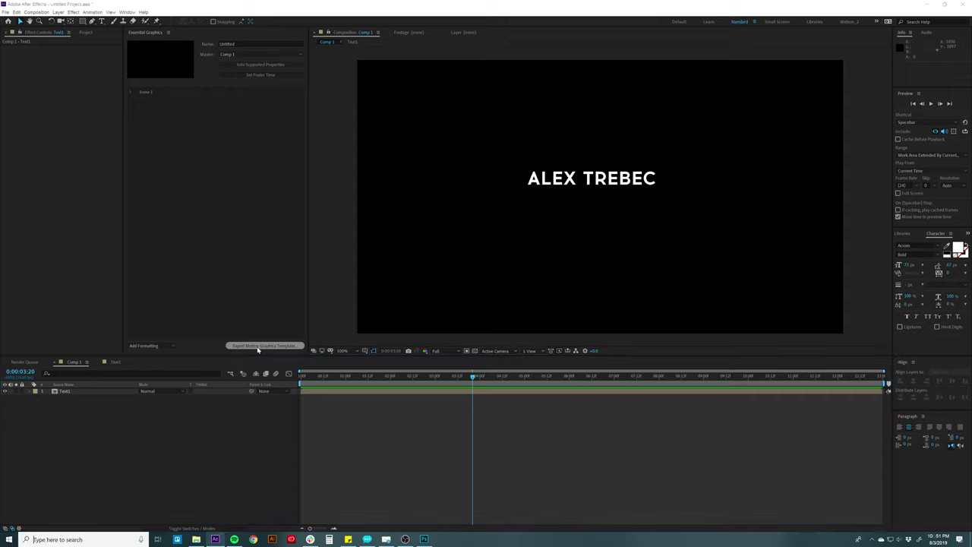
pyautogui.press('super')
pyautogui.write('premiere')
pyautogui.press('Return')
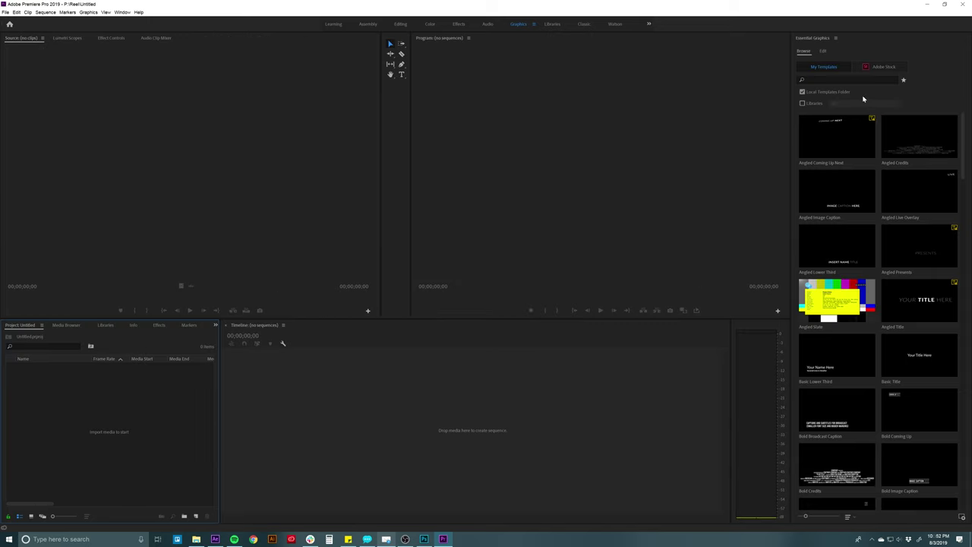
pyautogui.moveTo(892, 216)
pyautogui.scroll(-5, 872, 374)
pyautogui.scroll(3, 871, 370)
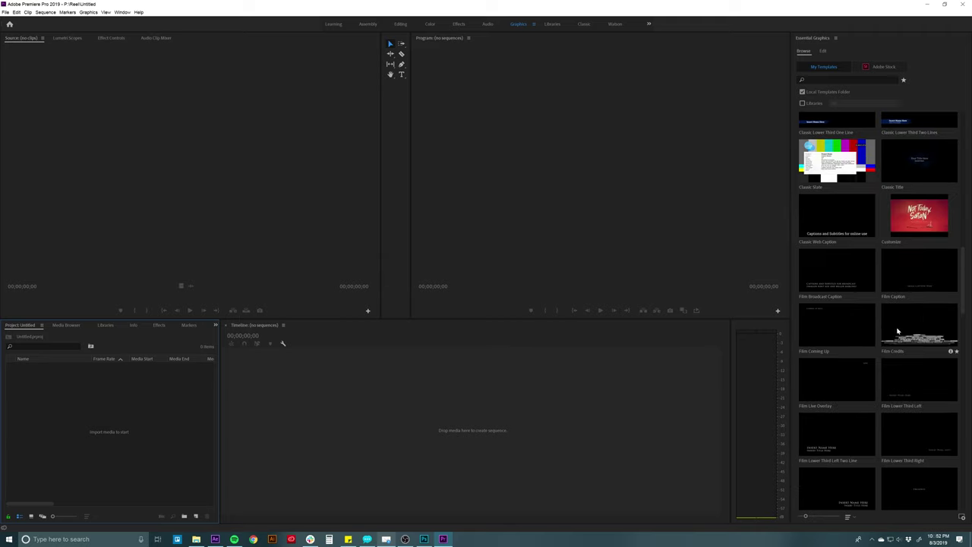
pyautogui.scroll(-3, 904, 349)
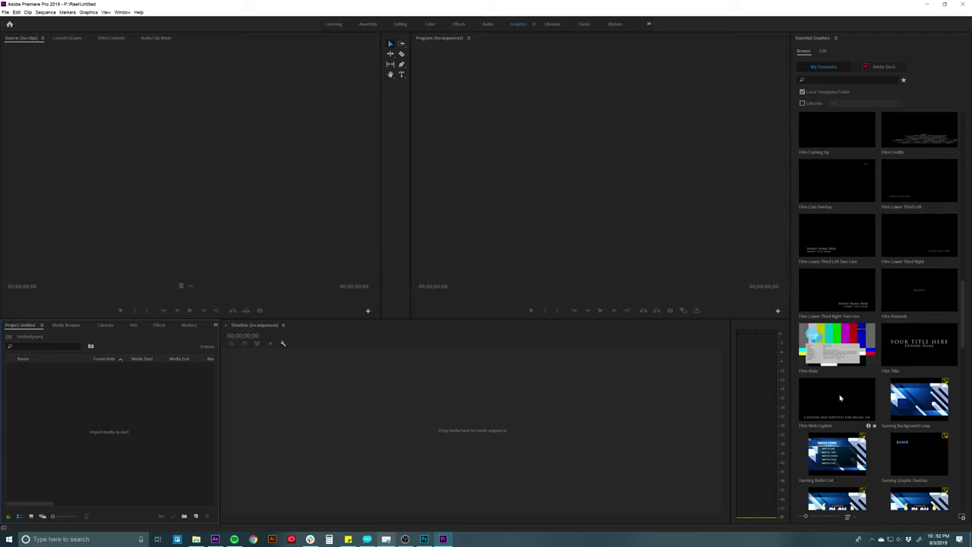
pyautogui.scroll(-3, 842, 397)
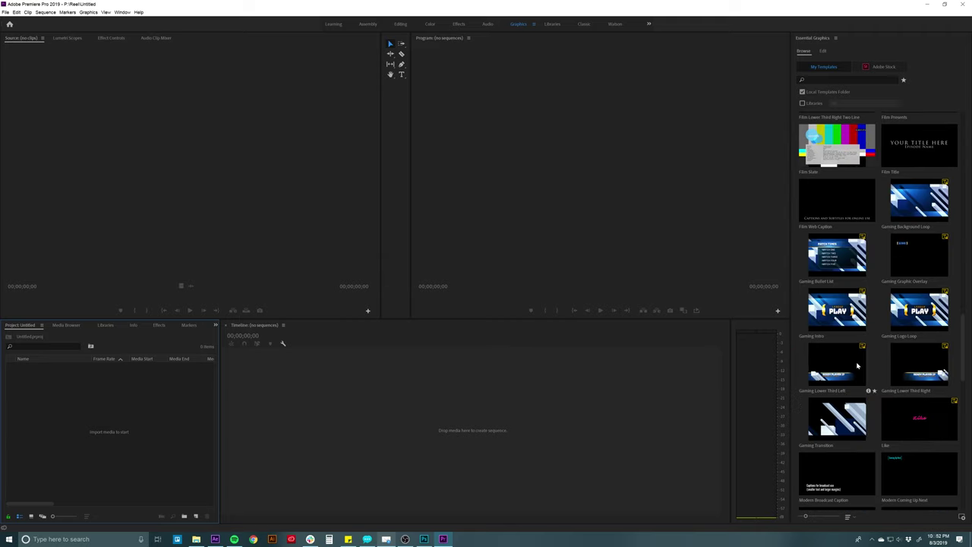
pyautogui.scroll(5, 859, 367)
pyautogui.scroll(3, 857, 364)
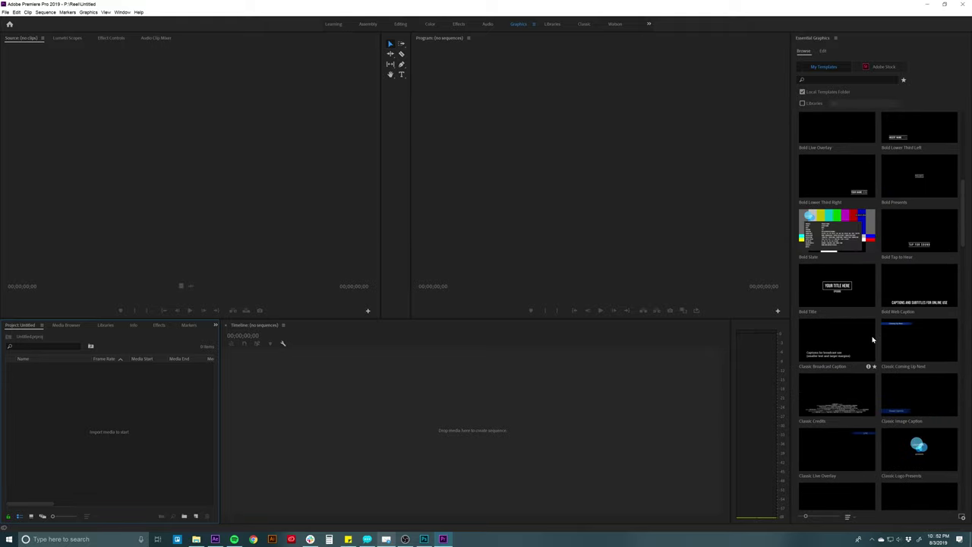
pyautogui.scroll(3, 875, 335)
pyautogui.scroll(-6, 873, 340)
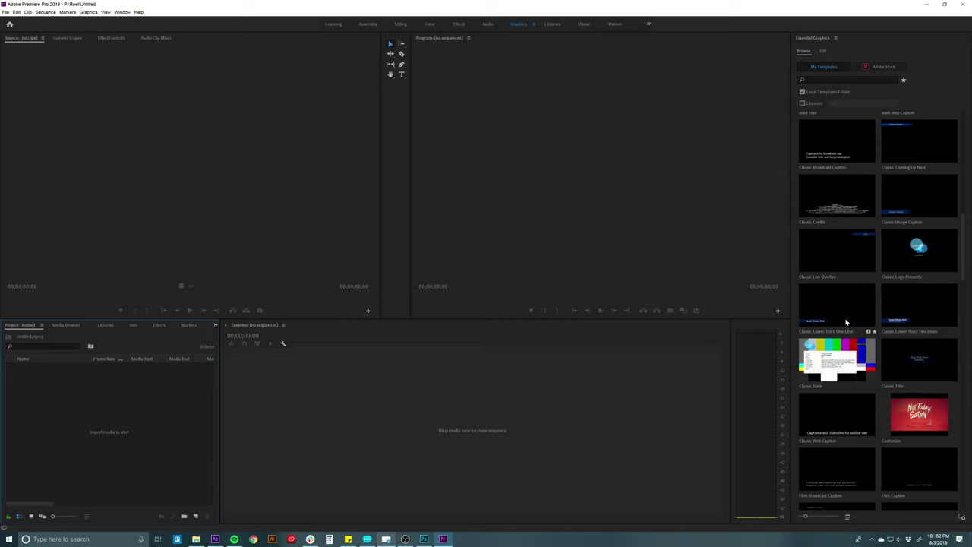
pyautogui.scroll(-3, 843, 319)
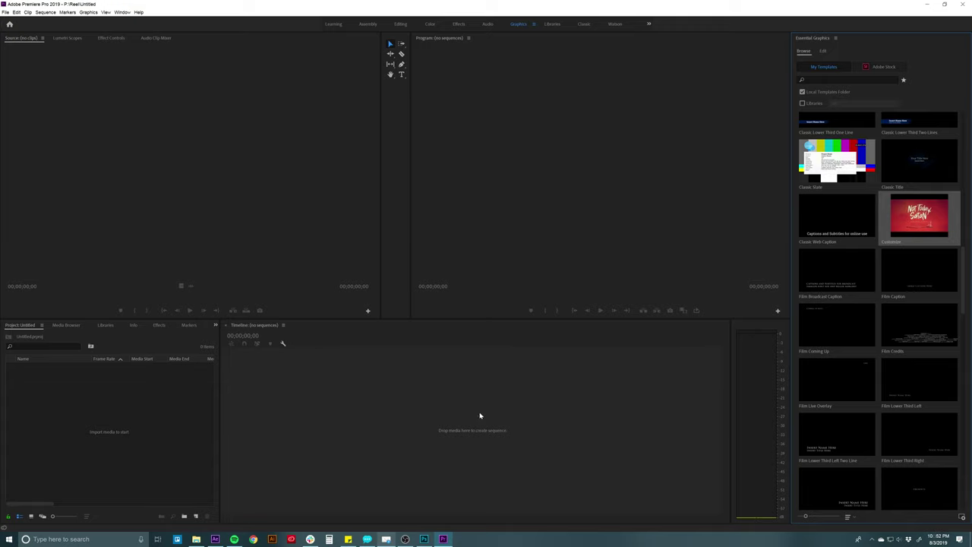
pyautogui.moveTo(909, 210); pyautogui.dragTo(469, 432)
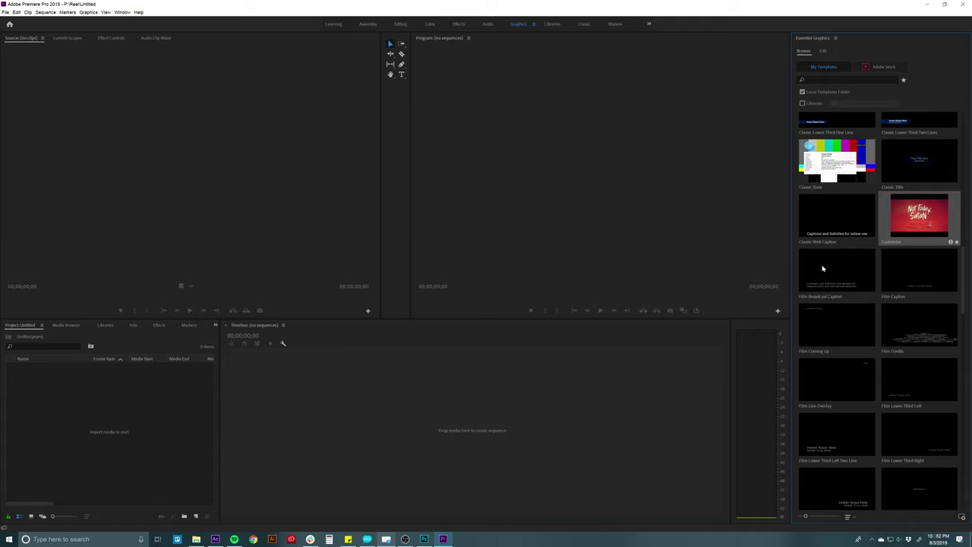
# Step: Create a new sequence from the 1920x1080 24fps preset
pyautogui.click(196, 516)
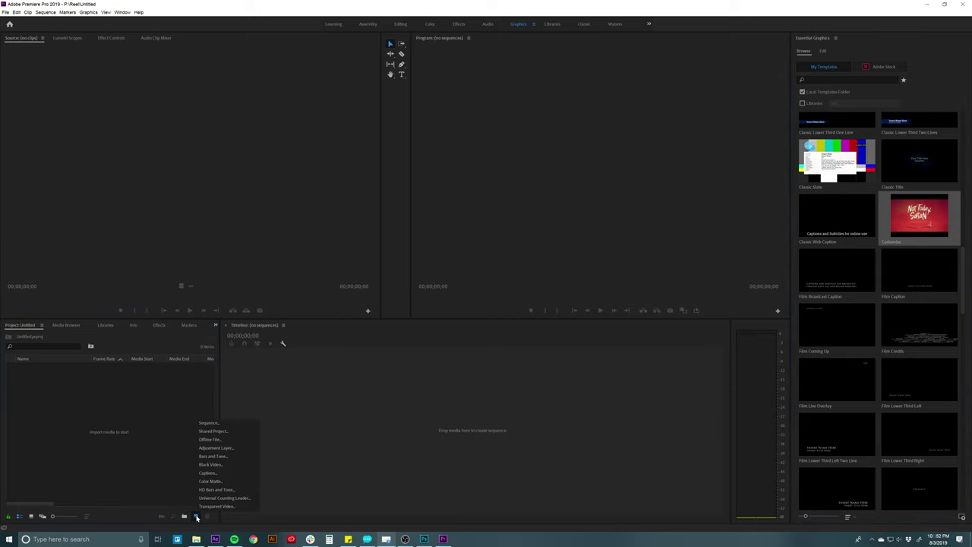
pyautogui.click(208, 422)
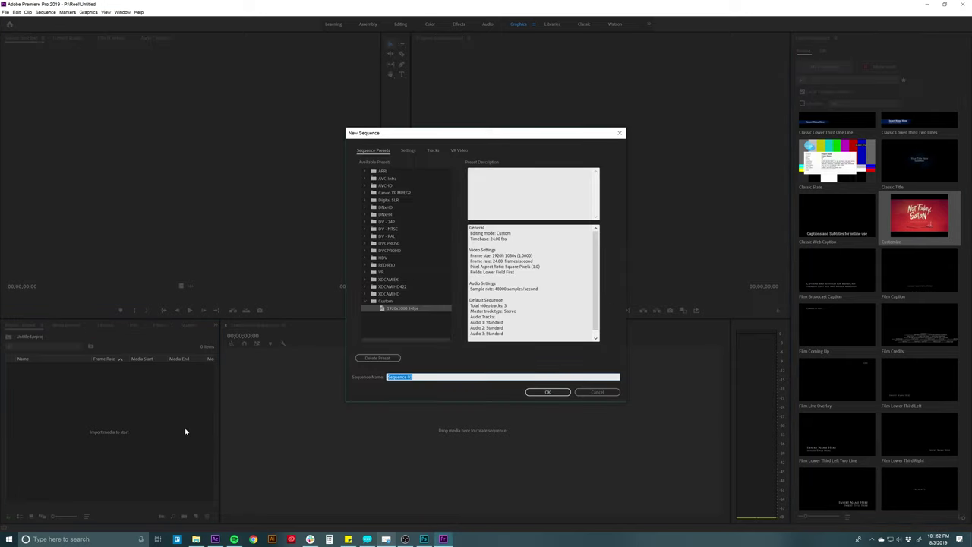
pyautogui.click(386, 312)
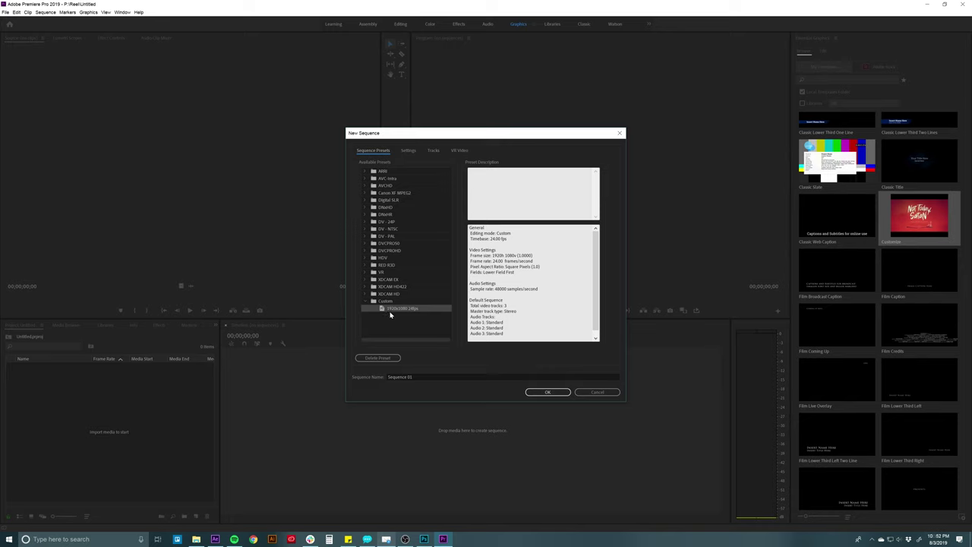
pyautogui.click(541, 394)
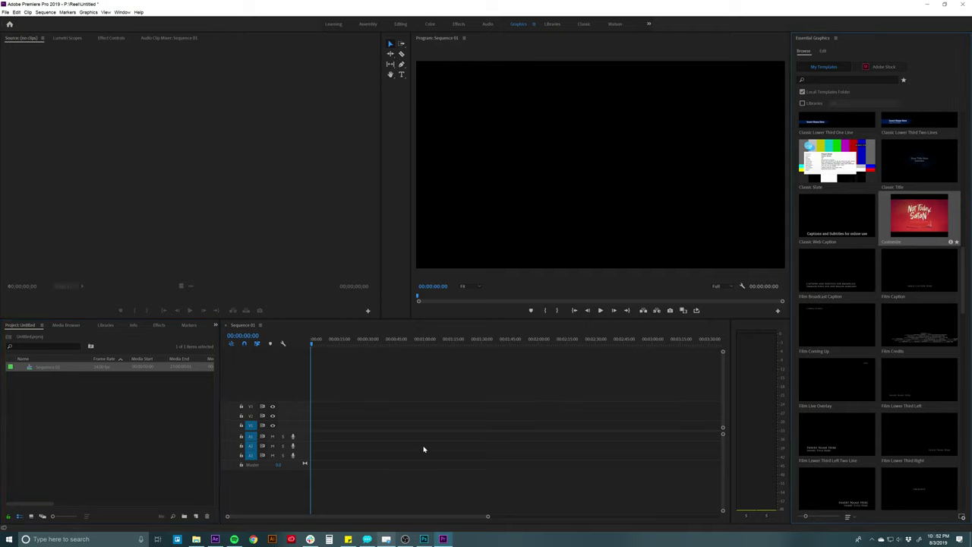
# Step: Place the Not Today Satan template at the start, matching sequence settings, and zoom to fit
pyautogui.moveTo(323, 428); pyautogui.dragTo(312, 430)
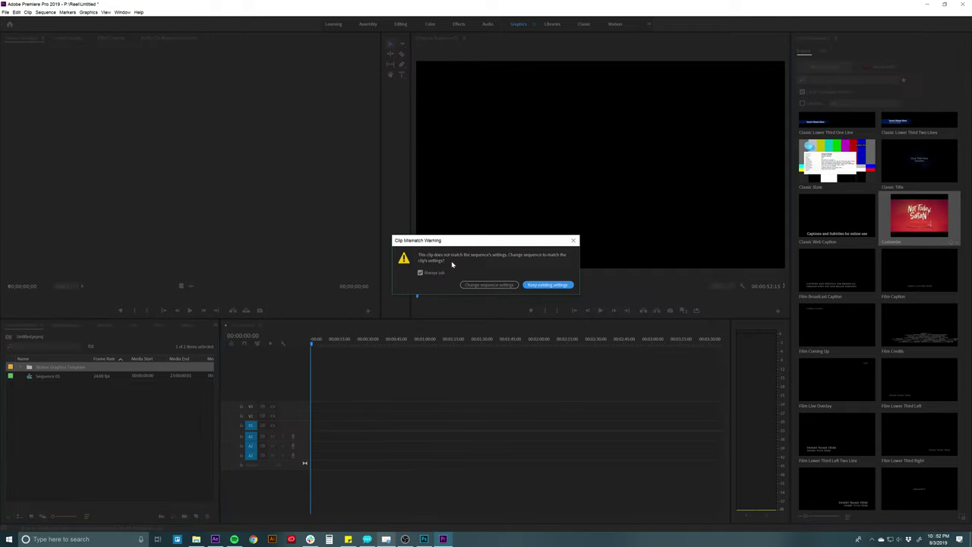
pyautogui.click(486, 285)
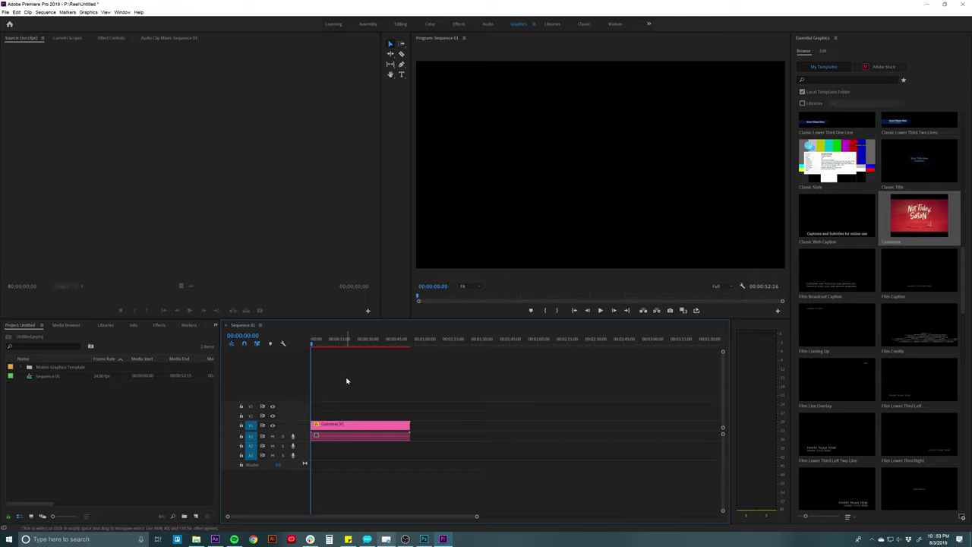
pyautogui.press('\\')
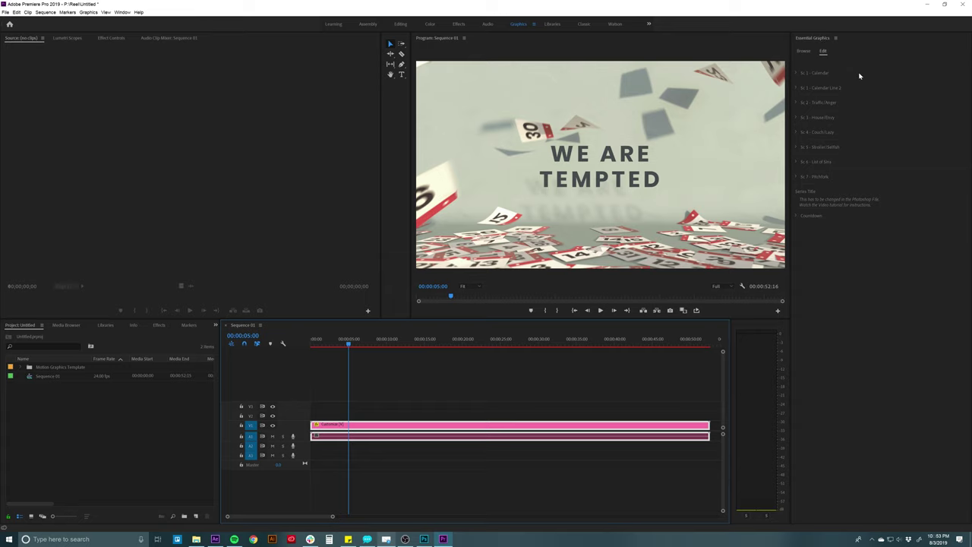
# Step: In Sc 1 - Calendar Line 2, replace 'WE ARE' with 'YOU ARE'
pyautogui.click(815, 74)
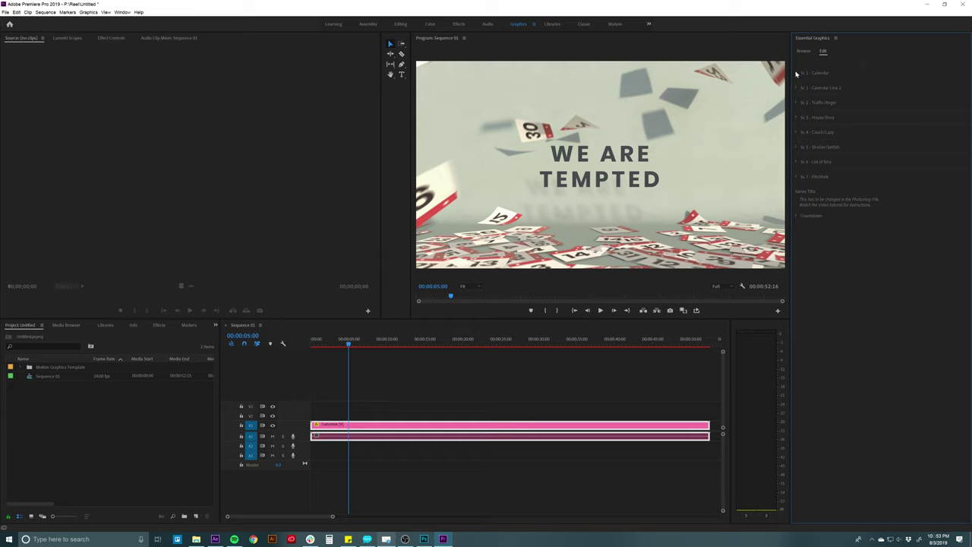
pyautogui.click(795, 73)
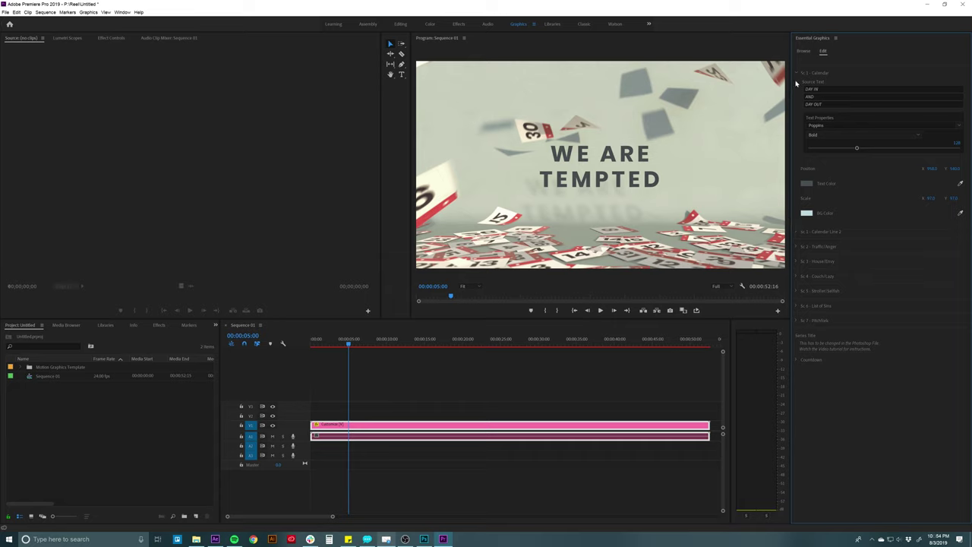
pyautogui.click(797, 74)
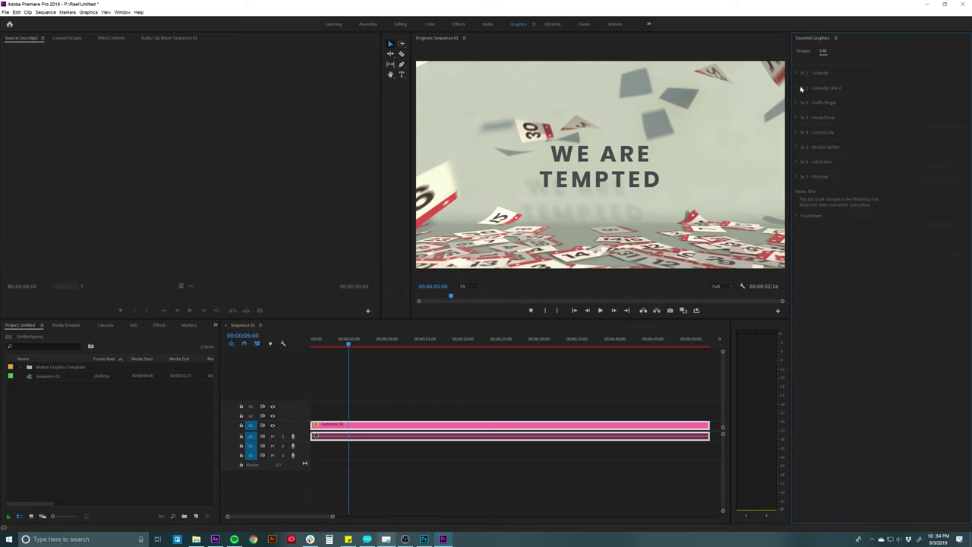
pyautogui.click(798, 88)
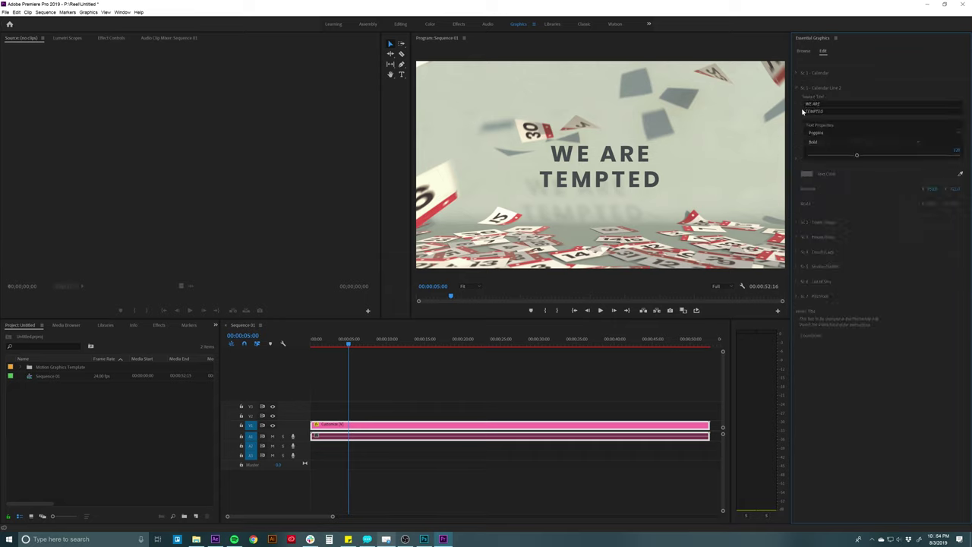
pyautogui.moveTo(826, 104); pyautogui.dragTo(792, 104)
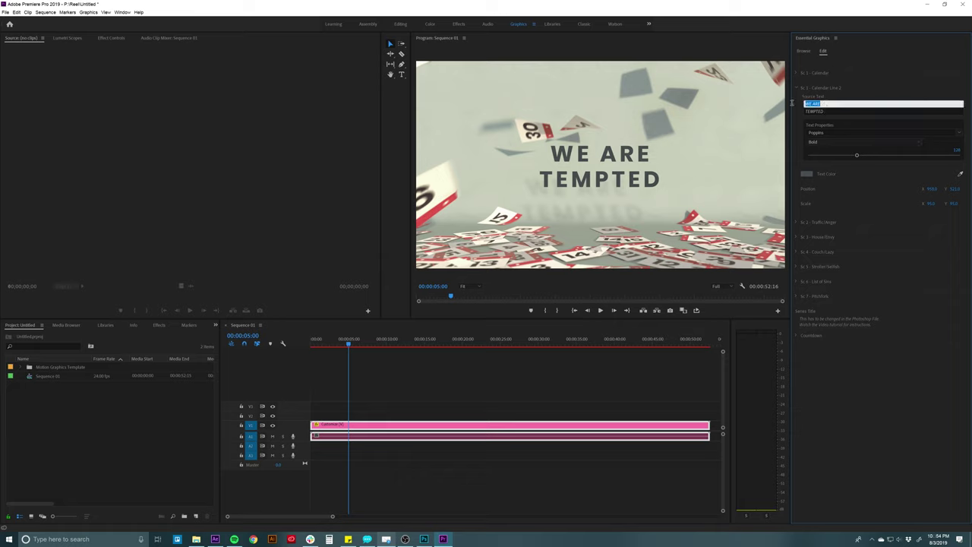
pyautogui.write('YOU ARE')
pyautogui.moveTo(828, 112); pyautogui.dragTo(790, 106)
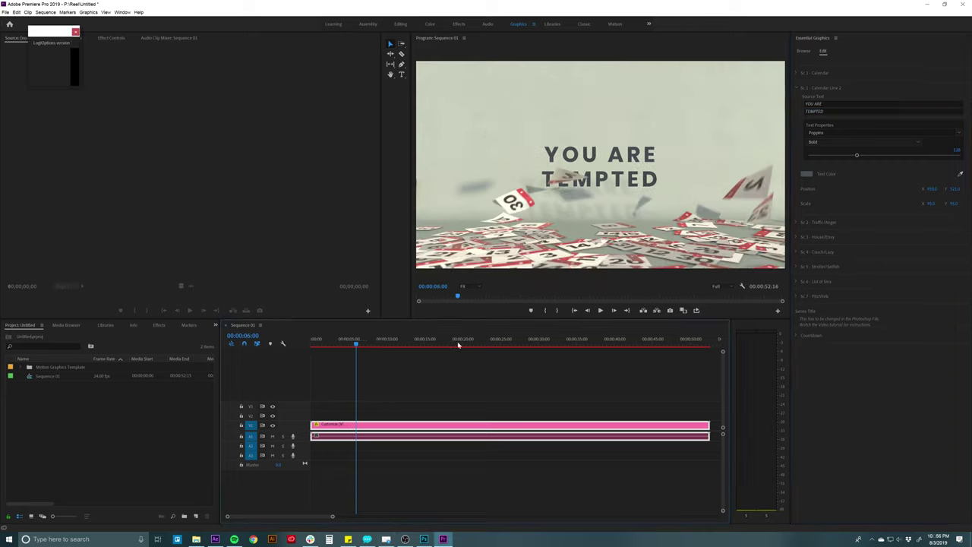
# Step: Preview the template near 49 and 29 seconds, then return to After Effects
pyautogui.click(673, 346)
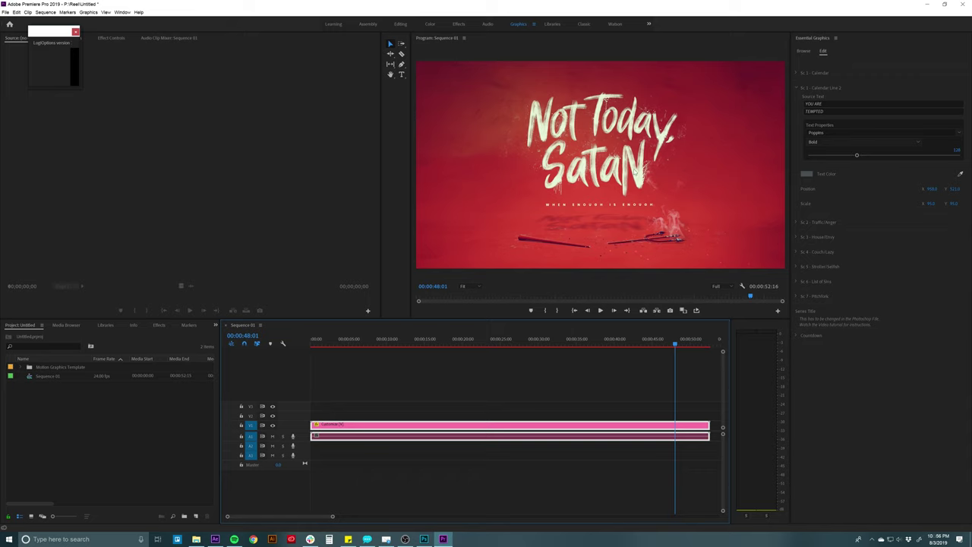
pyautogui.click(684, 346)
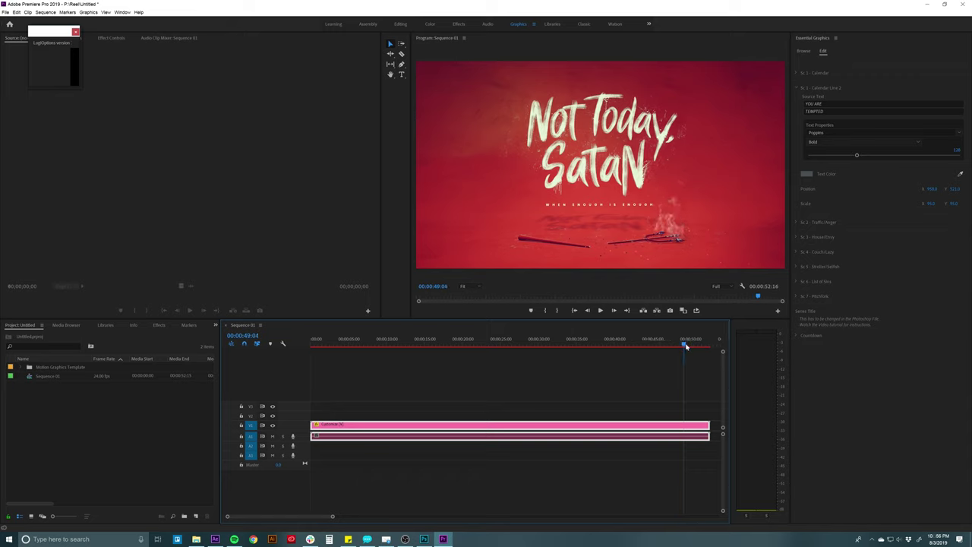
pyautogui.moveTo(684, 346); pyautogui.dragTo(695, 345)
pyautogui.click(681, 366)
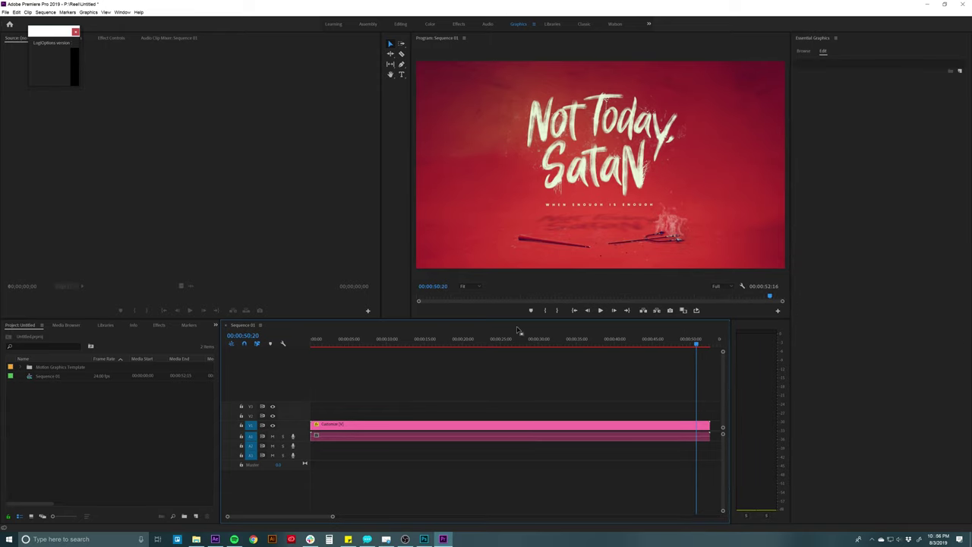
pyautogui.click(535, 346)
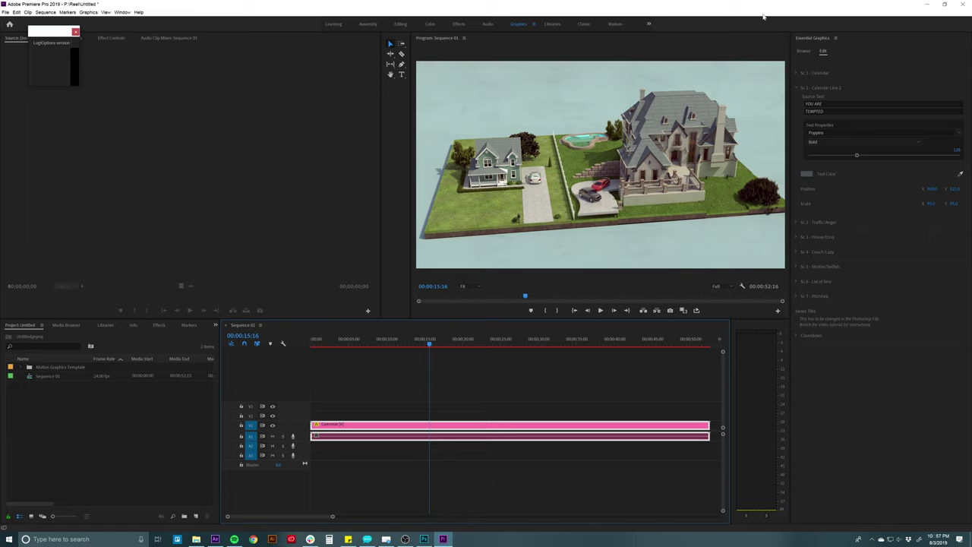
pyautogui.click(215, 539)
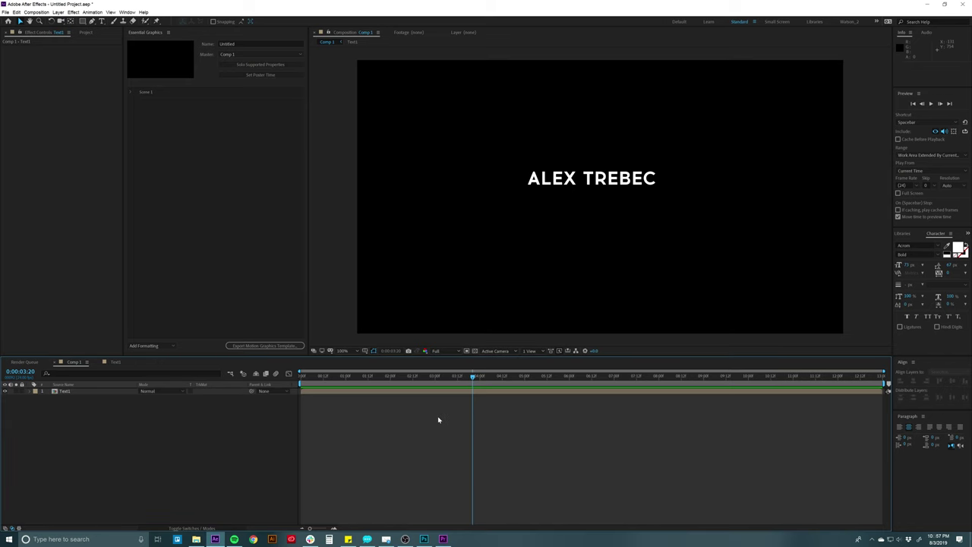
pyautogui.click(468, 394)
pyautogui.click(448, 412)
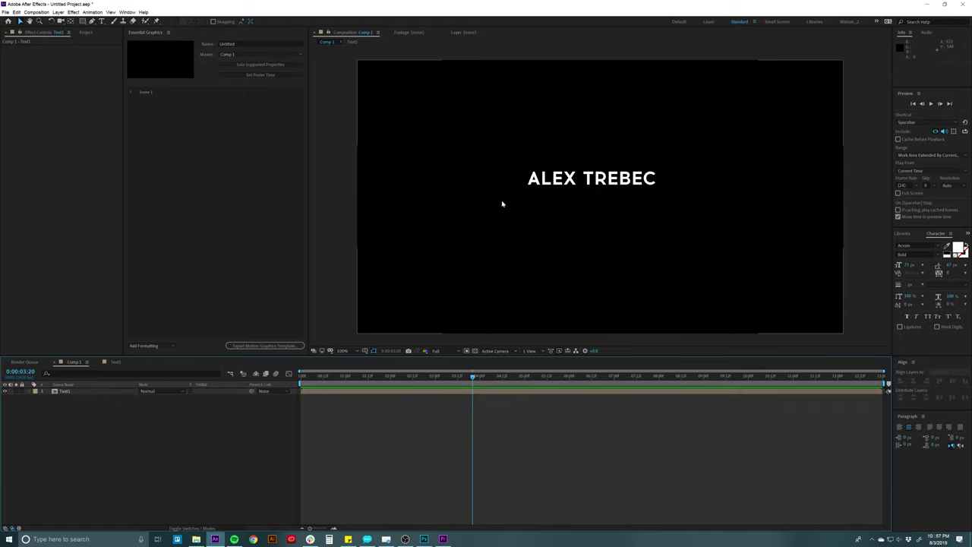
pyautogui.click(453, 395)
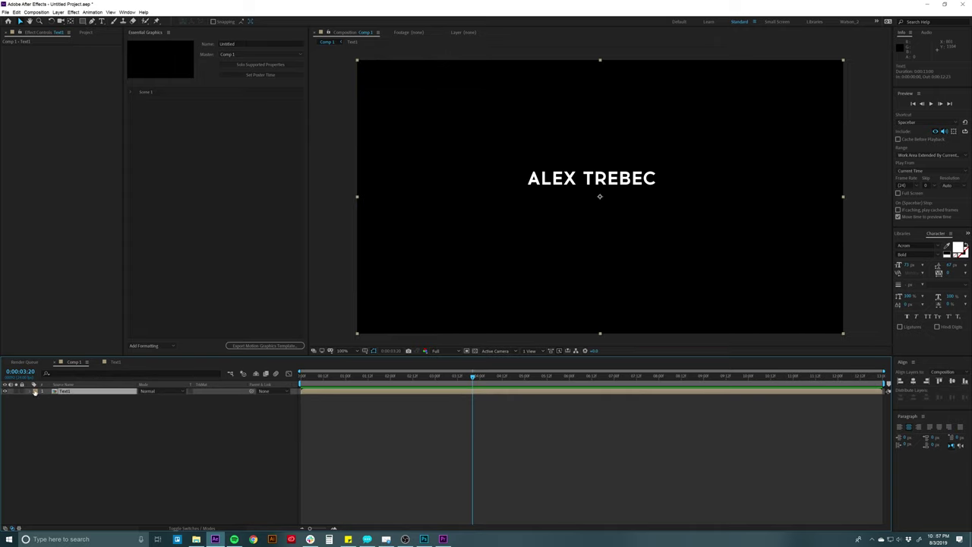
pyautogui.click(222, 251)
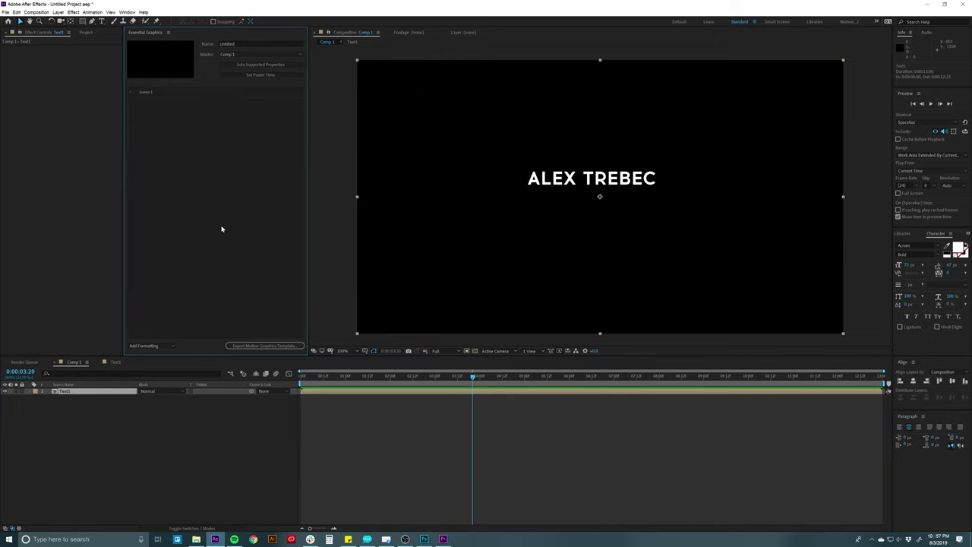
pyautogui.click(78, 165)
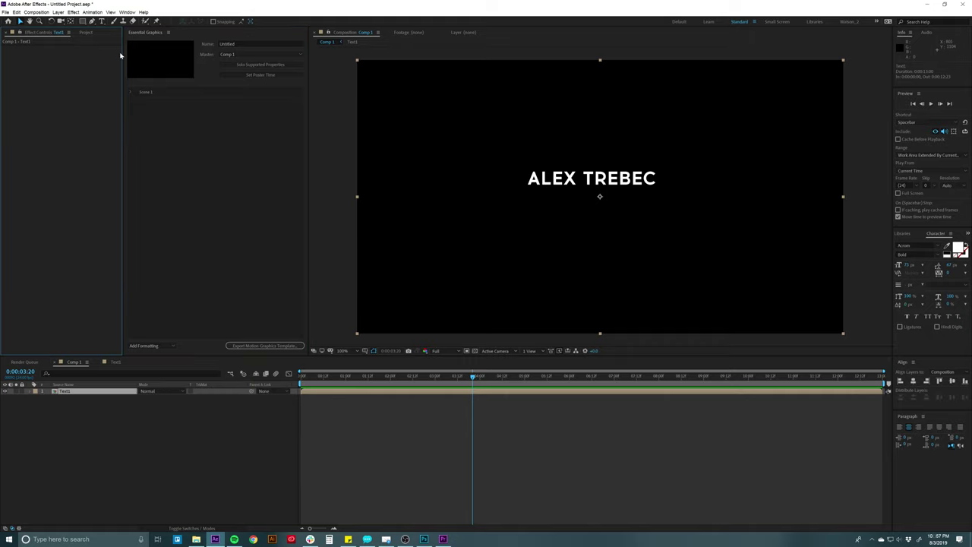
pyautogui.click(335, 436)
pyautogui.click(352, 392)
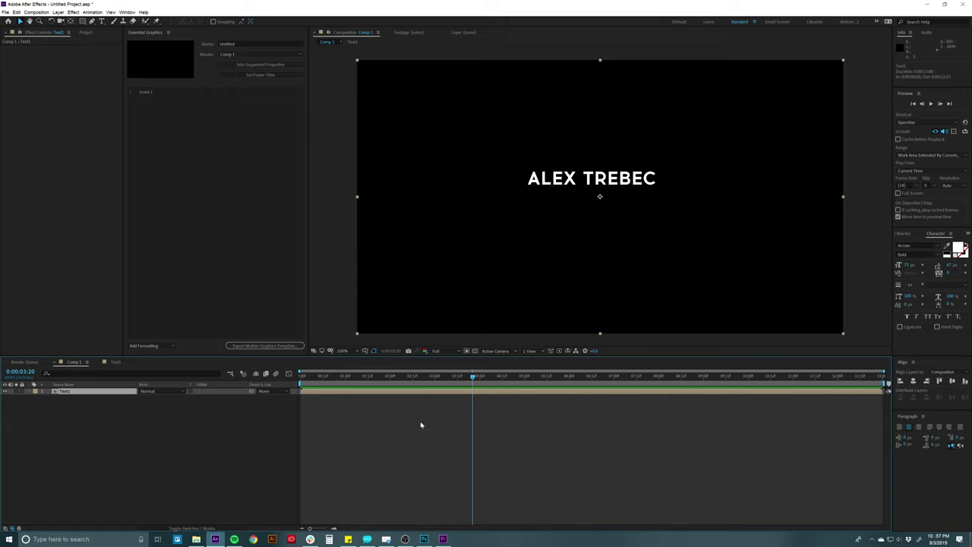
pyautogui.click(396, 416)
pyautogui.click(385, 391)
# Step: Delete the Text1 layer from Comp 1
pyautogui.press('Delete')
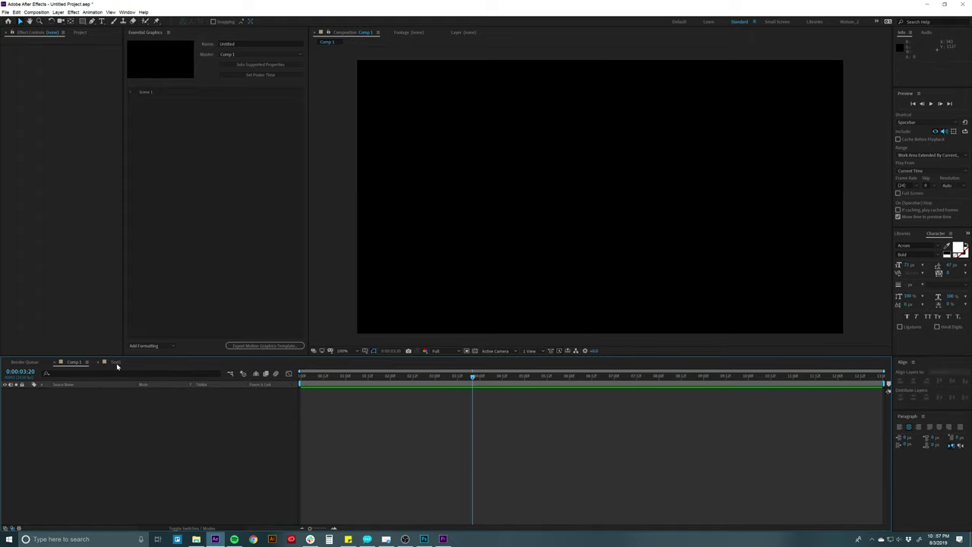
pyautogui.click(115, 362)
pyautogui.click(99, 362)
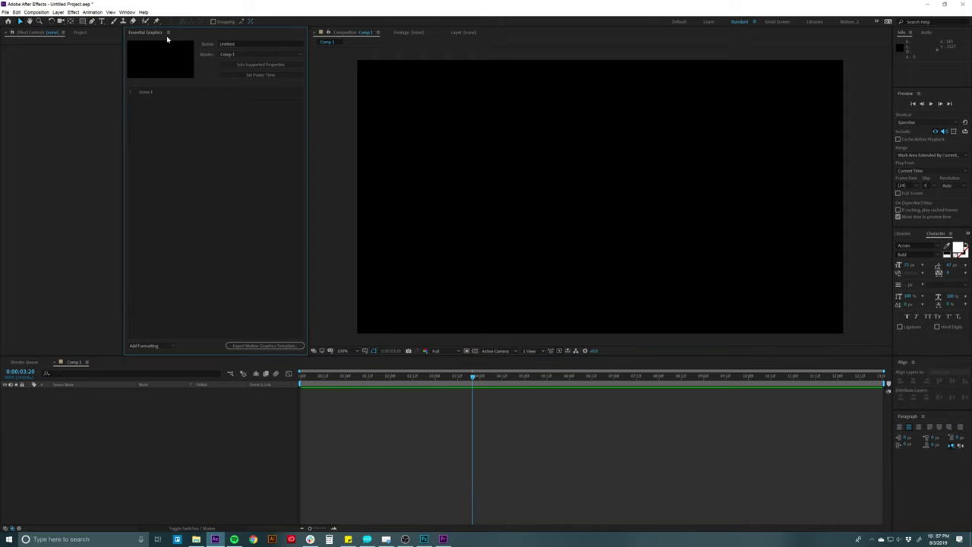
# Step: Close the Essential Graphics panel and bring up the Project panel
pyautogui.click(168, 33)
pyautogui.click(183, 34)
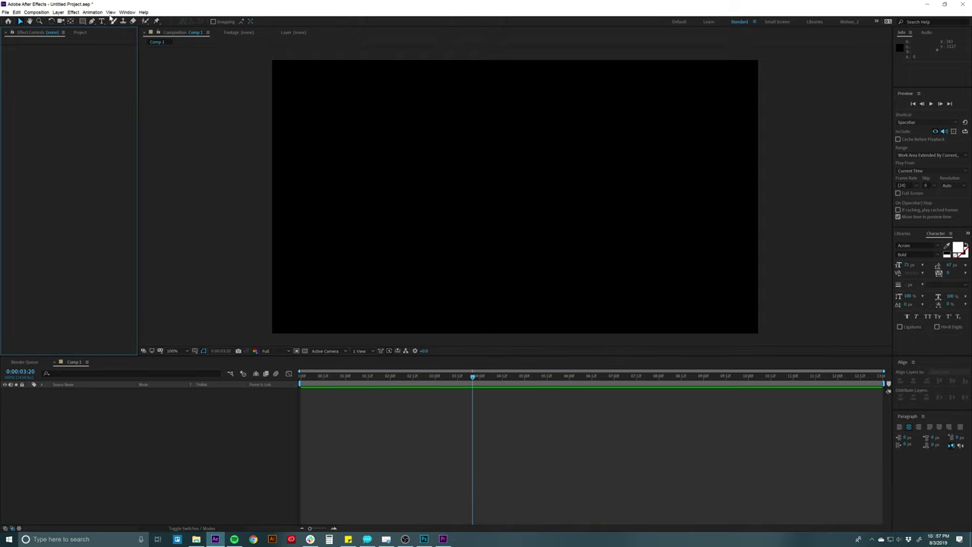
pyautogui.click(92, 12)
pyautogui.moveTo(58, 13)
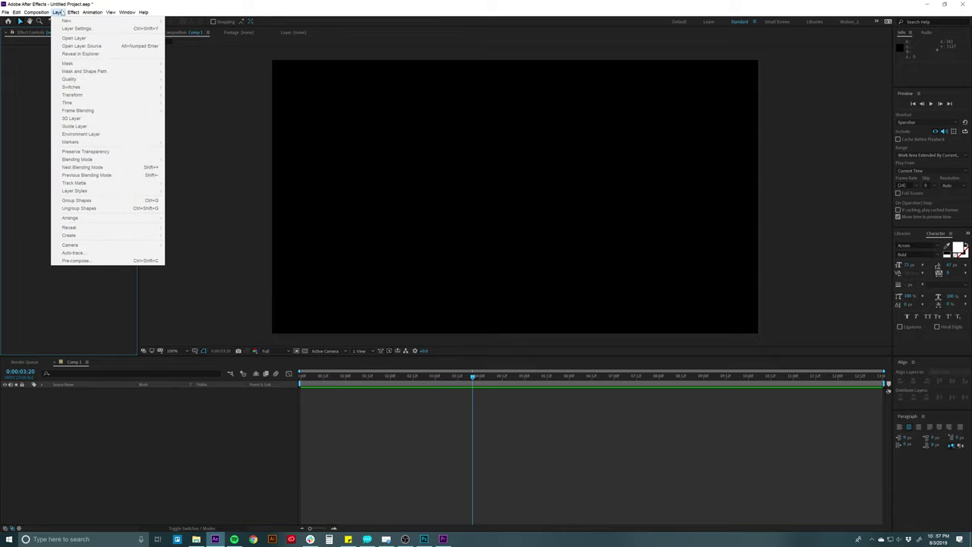
pyautogui.moveTo(127, 12)
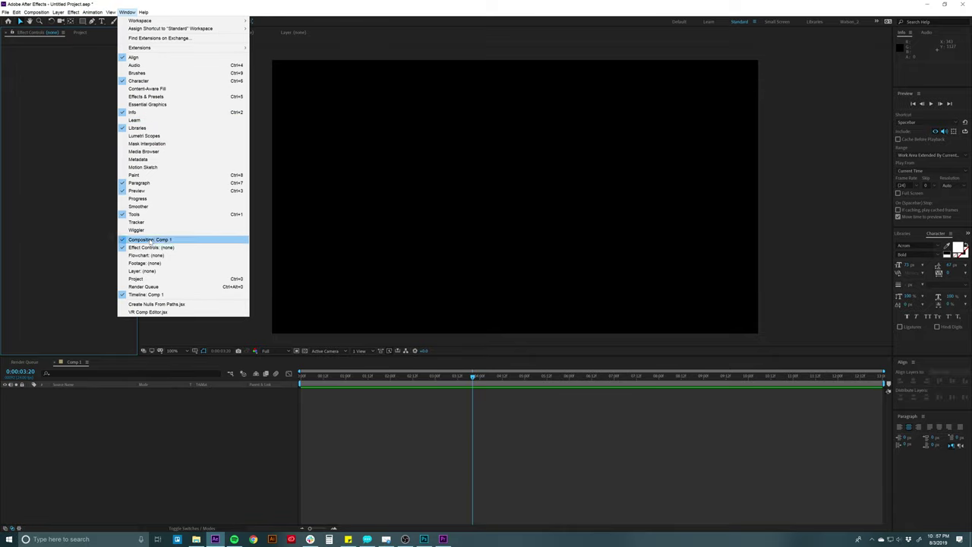
pyautogui.click(22, 55)
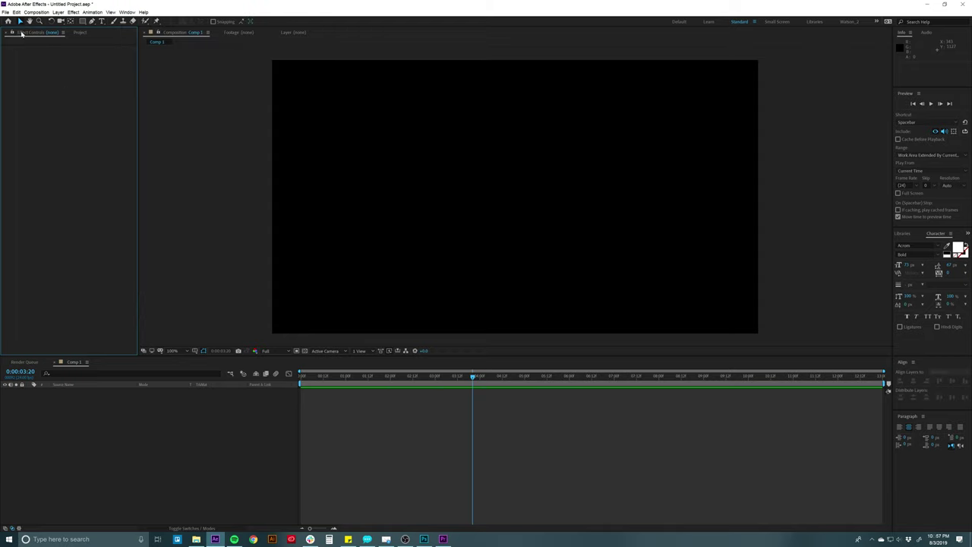
pyautogui.click(169, 70)
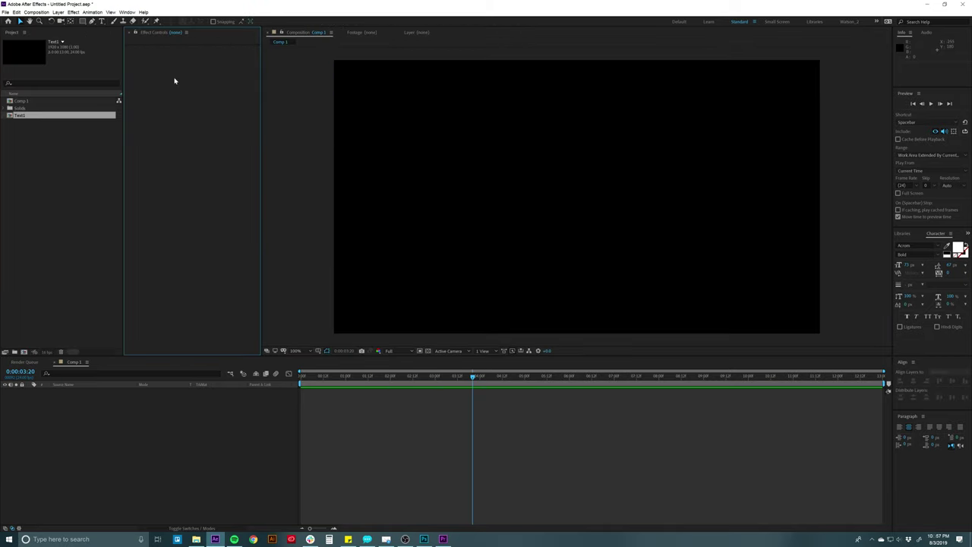
# Step: Create a full-frame solid named 'Blue' with a blue fill colour using Ctrl+Y
pyautogui.click(348, 432)
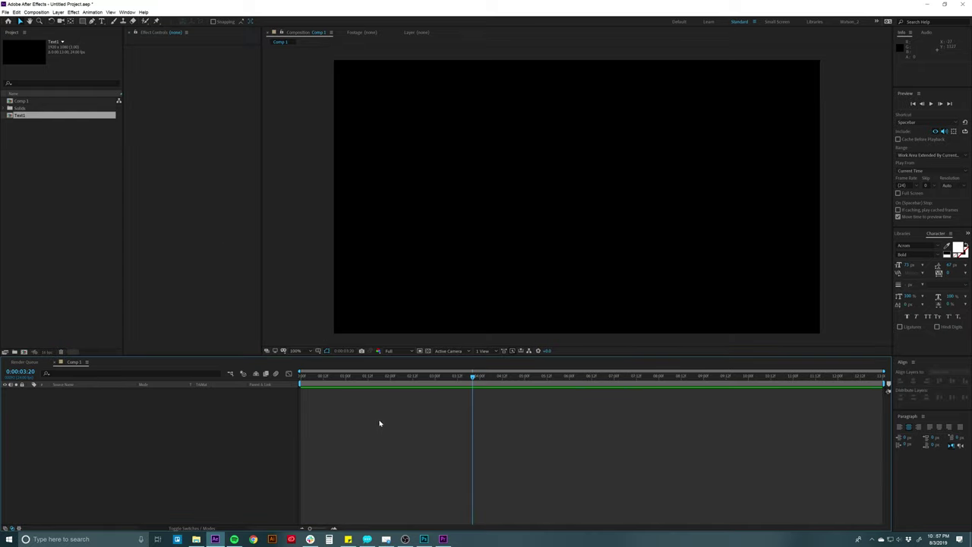
pyautogui.click(73, 12)
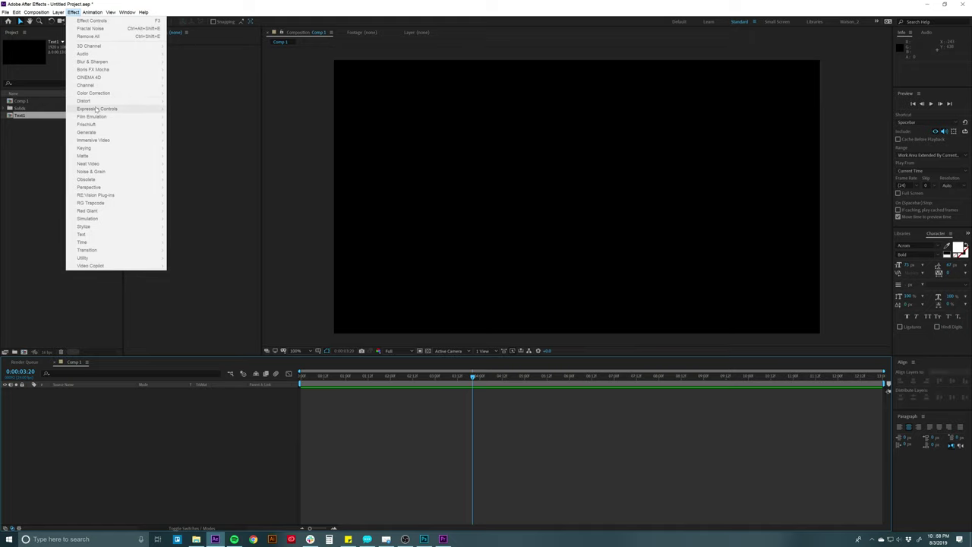
pyautogui.click(344, 421)
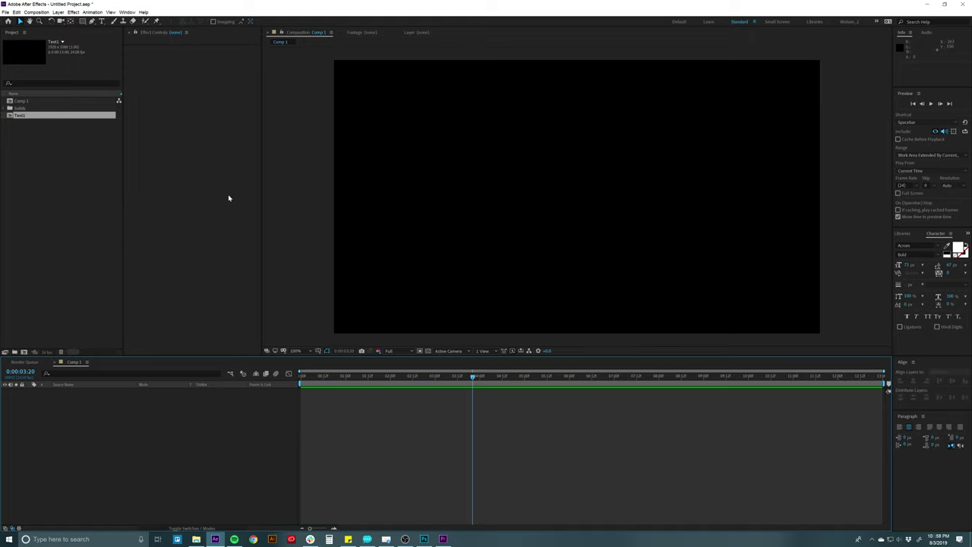
pyautogui.hotkey('ctrl', 'y')
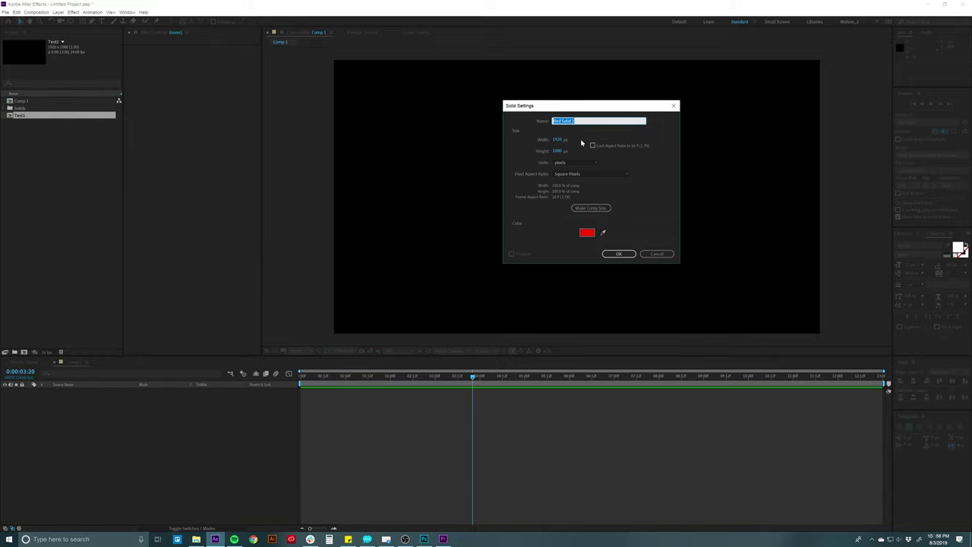
pyautogui.write('Blue')
pyautogui.press('Tab')
pyautogui.press('Tab')
pyautogui.press('Tab')
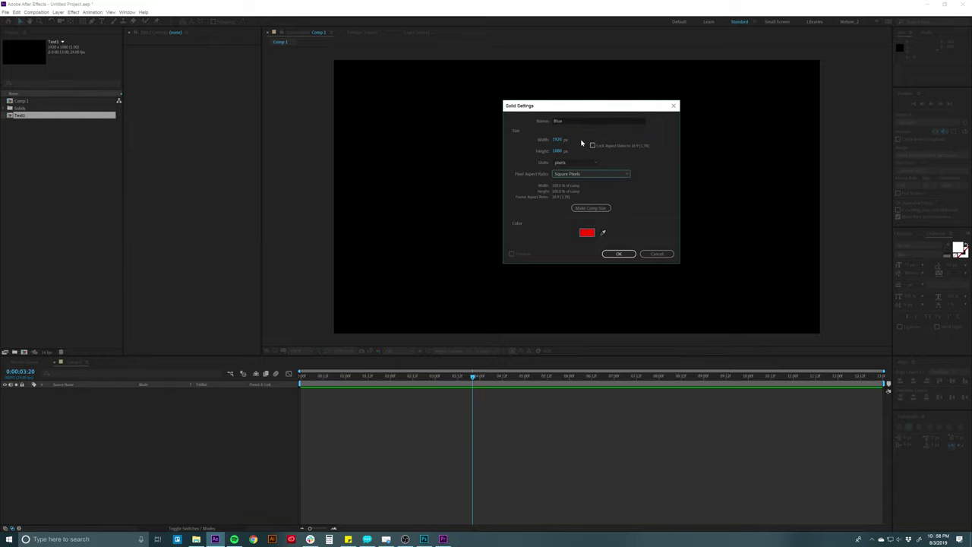
pyautogui.click(589, 232)
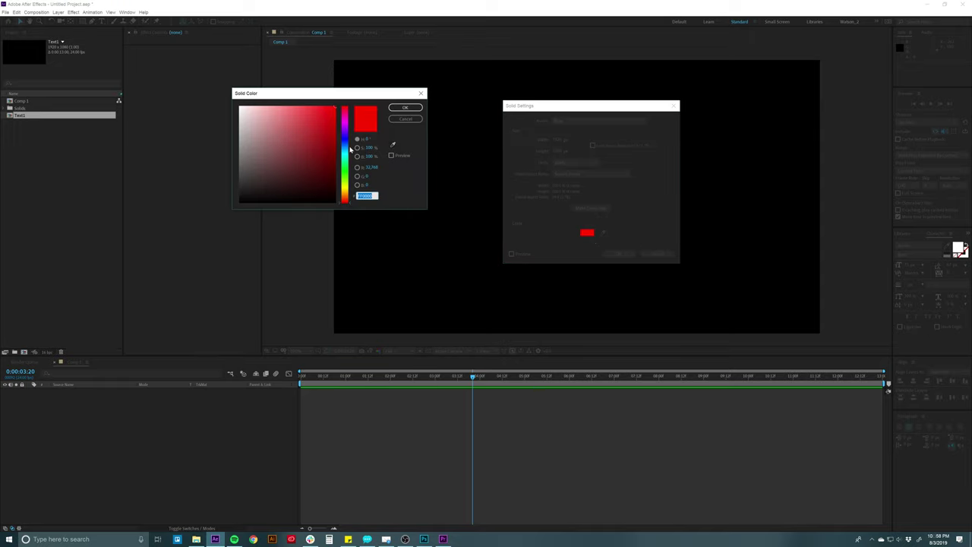
pyautogui.click(345, 148)
pyautogui.click(405, 107)
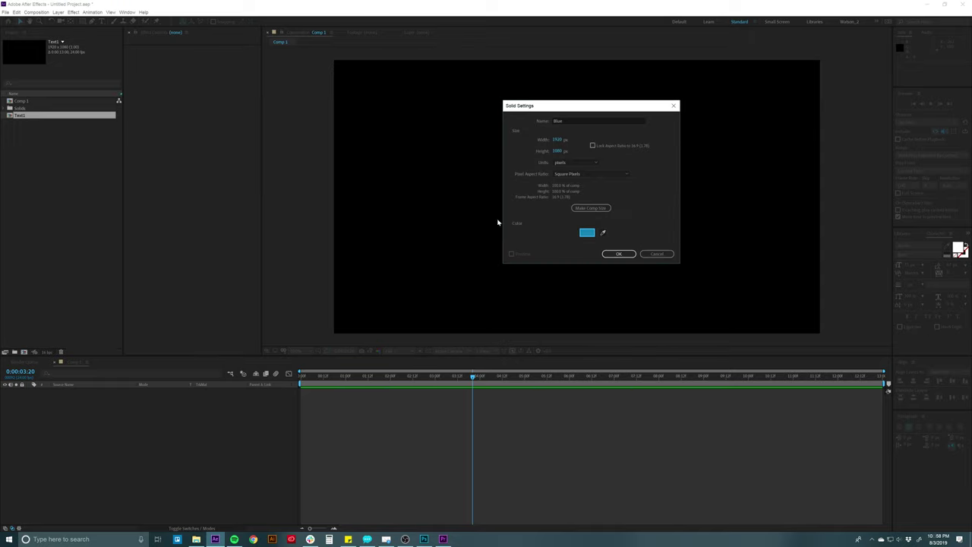
pyautogui.click(618, 254)
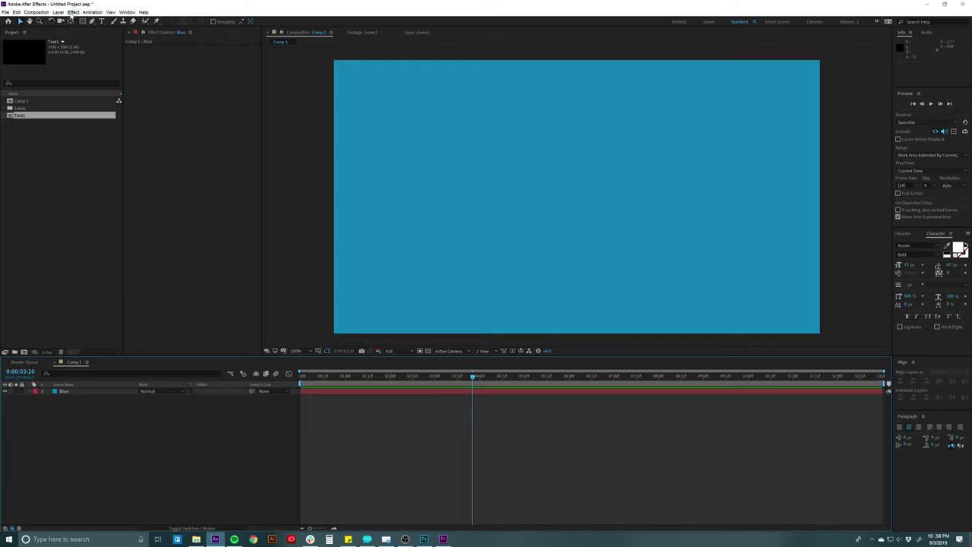
# Step: Apply Expression Controls > Color Control to the selected Blue layer
pyautogui.click(73, 13)
pyautogui.click(156, 430)
pyautogui.click(91, 393)
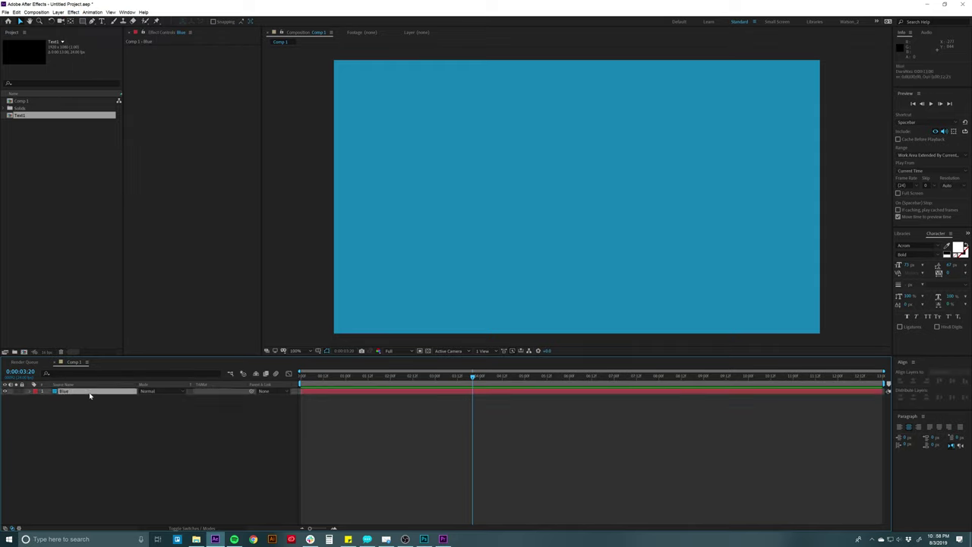
pyautogui.click(58, 12)
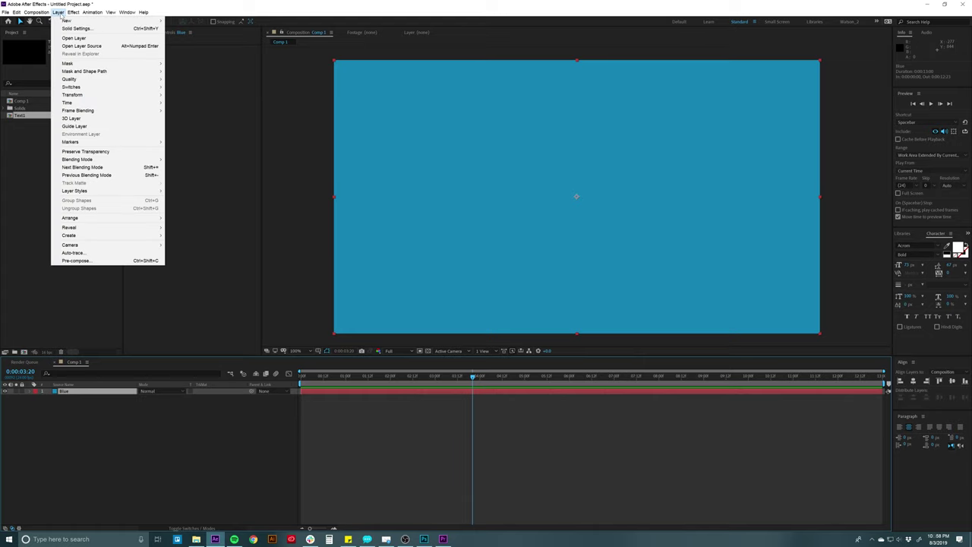
pyautogui.moveTo(73, 12)
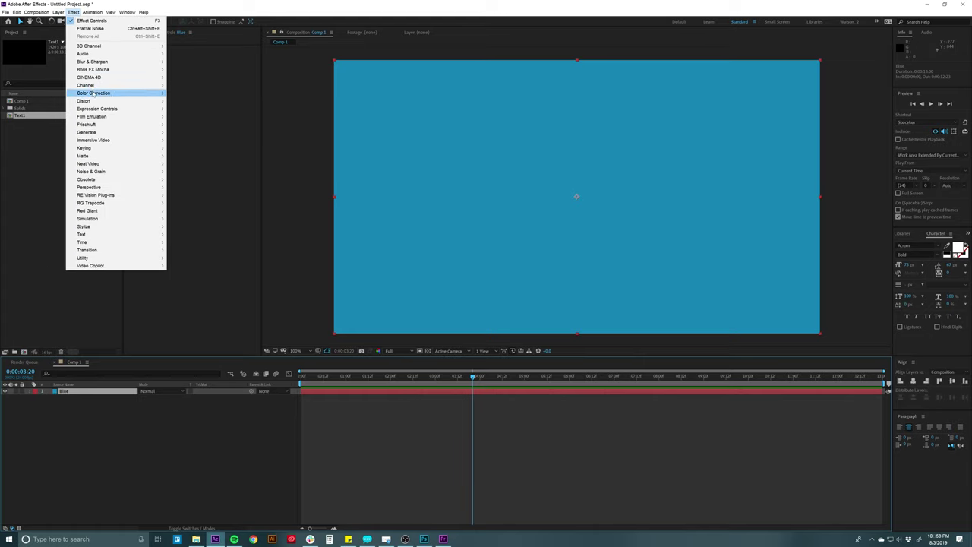
pyautogui.moveTo(93, 110)
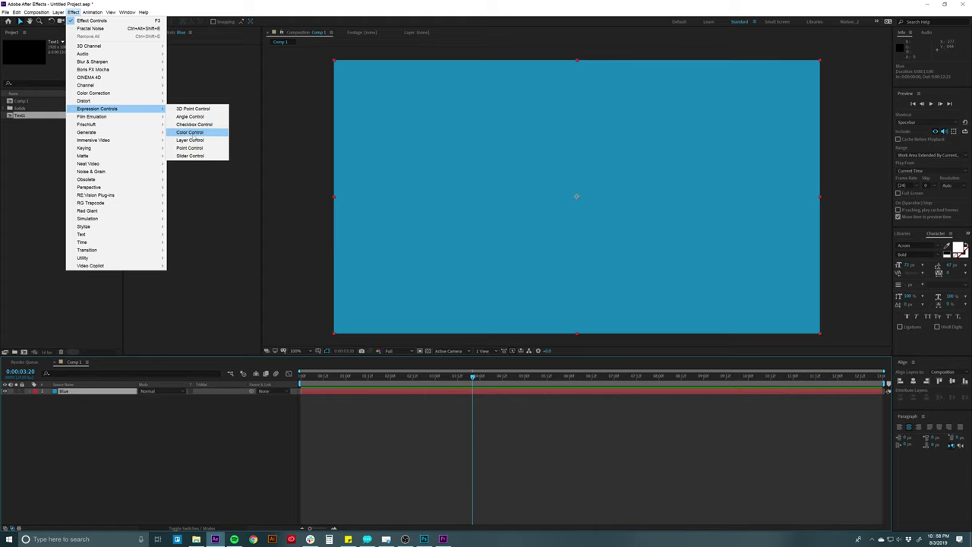
pyautogui.click(191, 134)
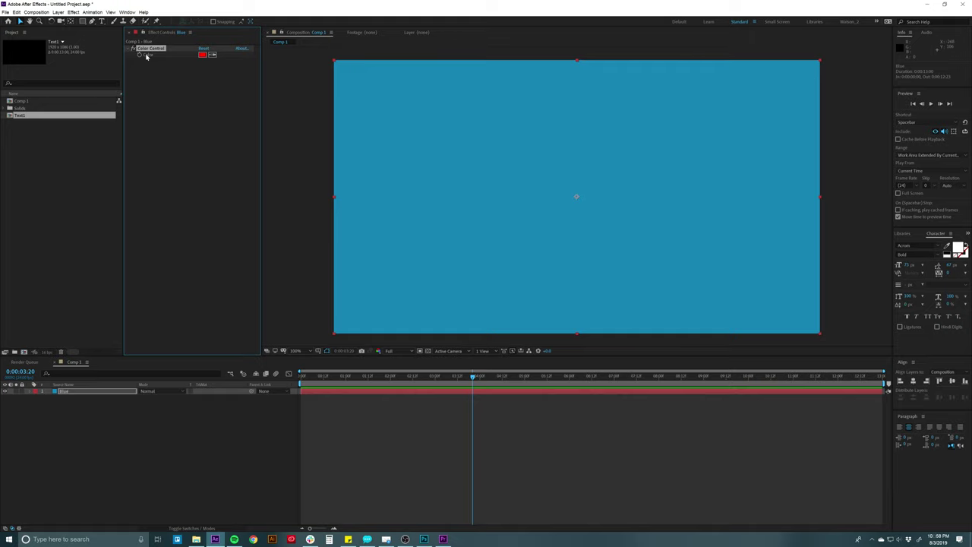
pyautogui.click(85, 391)
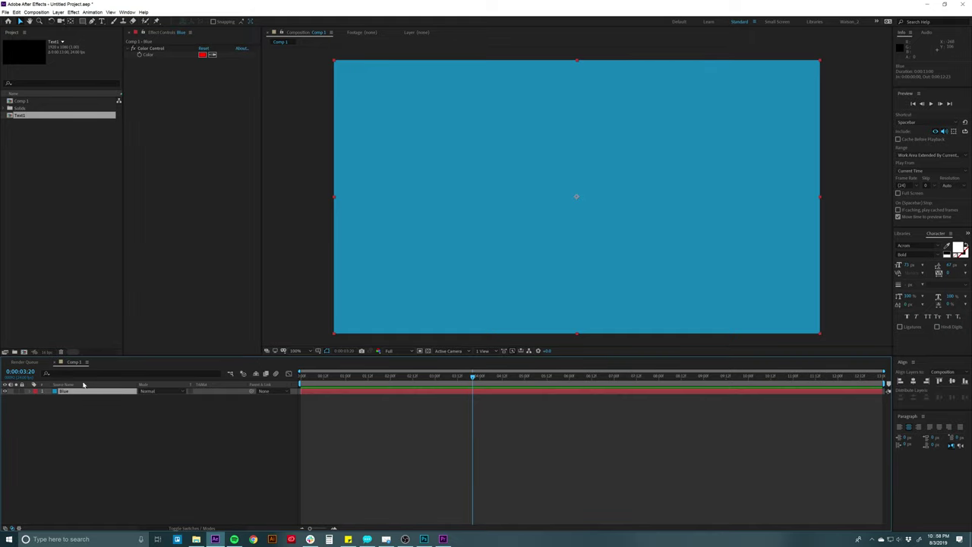
# Step: Add a Color Overlay layer style and pick-whip its Color to the Color Control
pyautogui.click(58, 12)
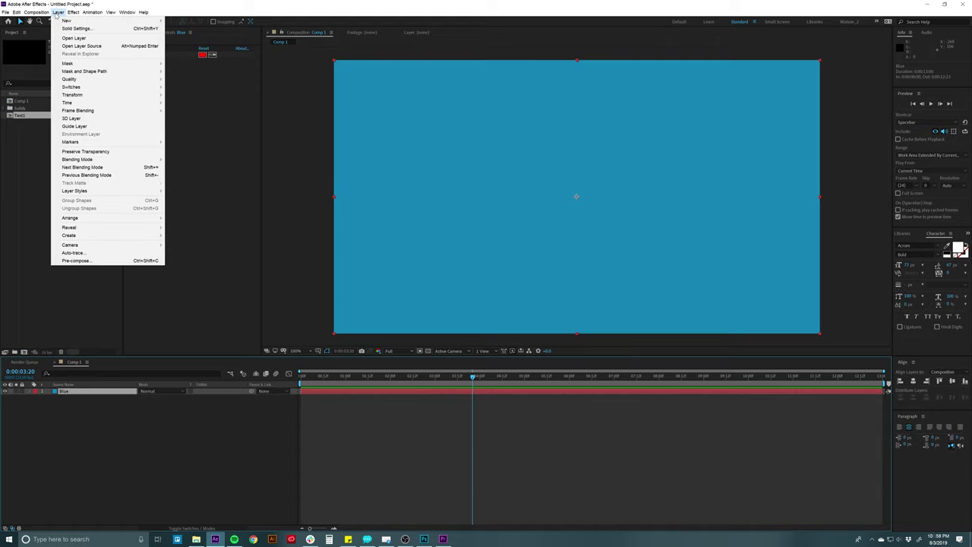
pyautogui.moveTo(98, 190)
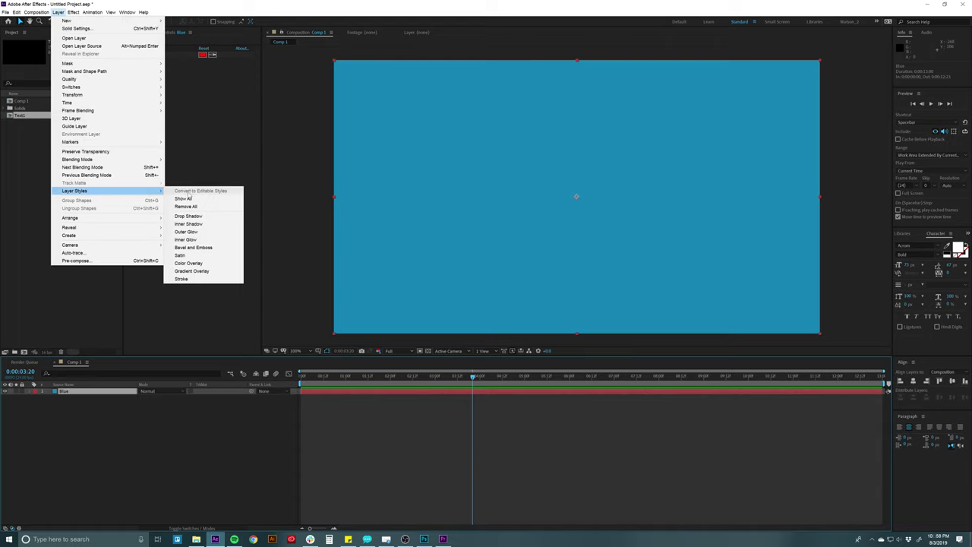
pyautogui.click(190, 263)
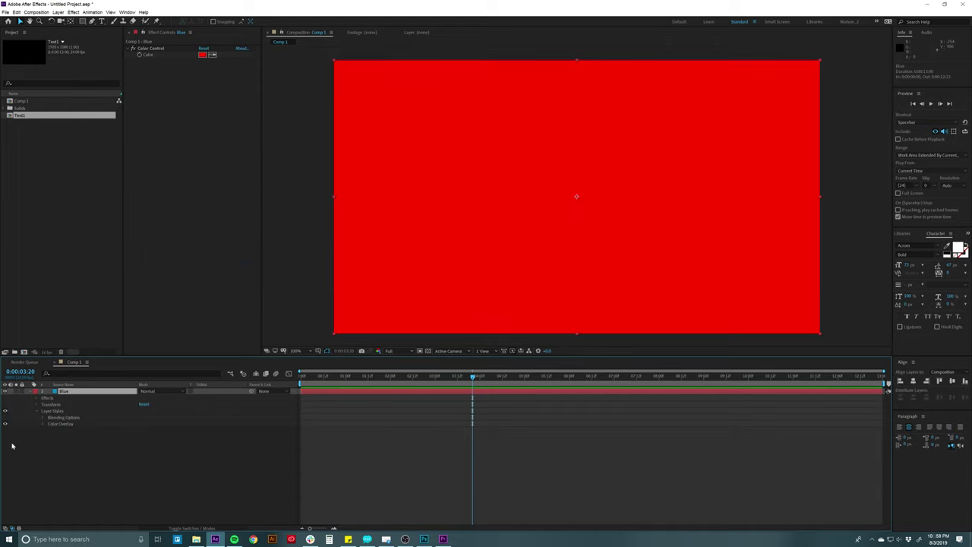
pyautogui.click(41, 423)
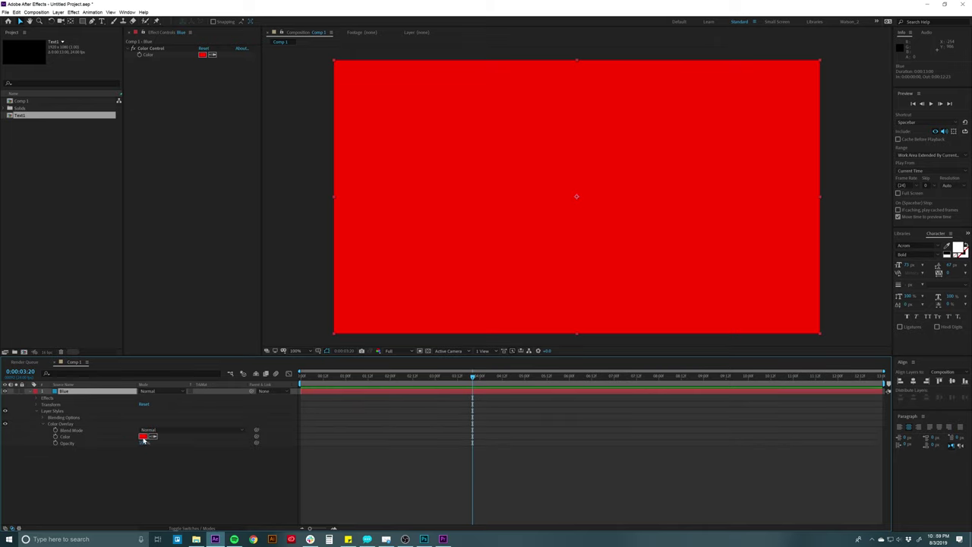
pyautogui.click(63, 438)
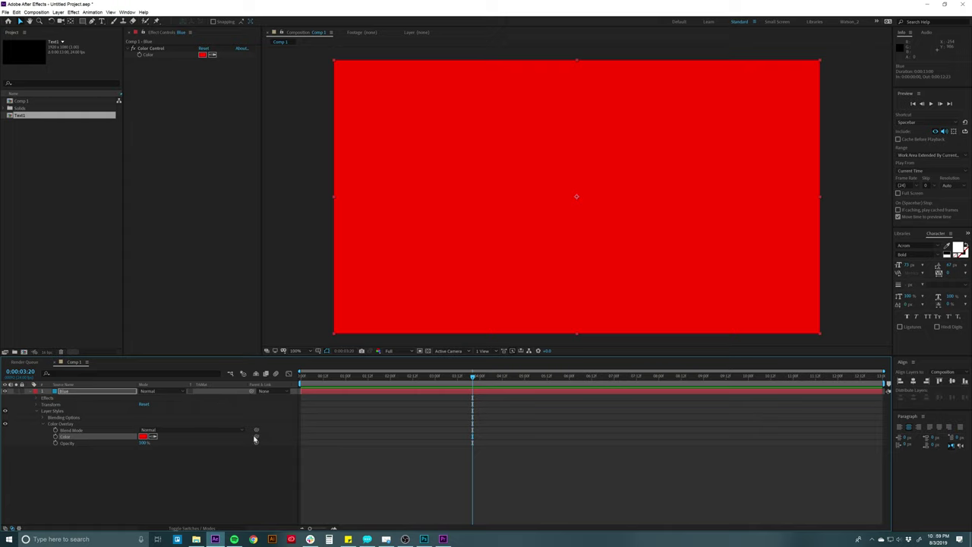
pyautogui.moveTo(256, 438); pyautogui.dragTo(155, 57)
# Step: Set the Color Control's colour to a light cyan
pyautogui.click(173, 48)
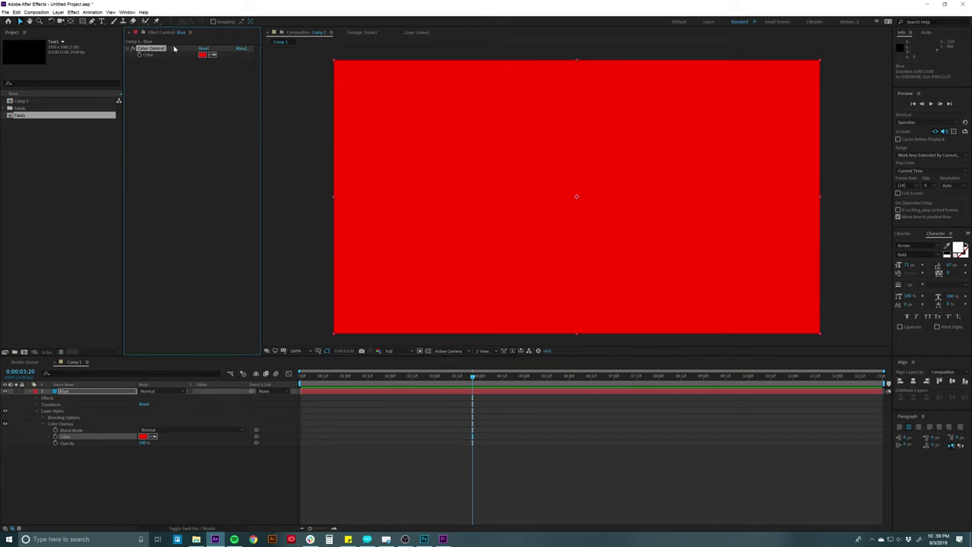
pyautogui.click(204, 54)
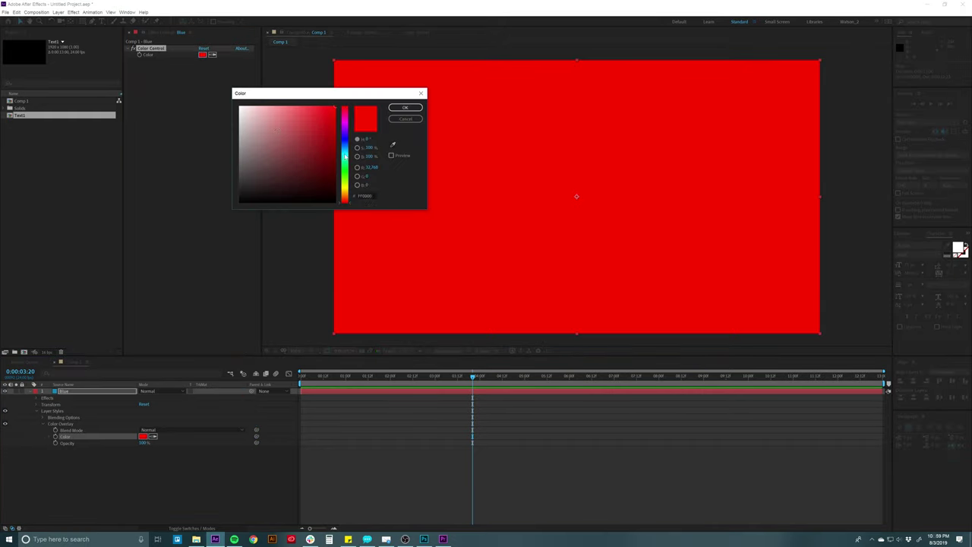
pyautogui.click(344, 156)
pyautogui.click(307, 116)
pyautogui.click(405, 107)
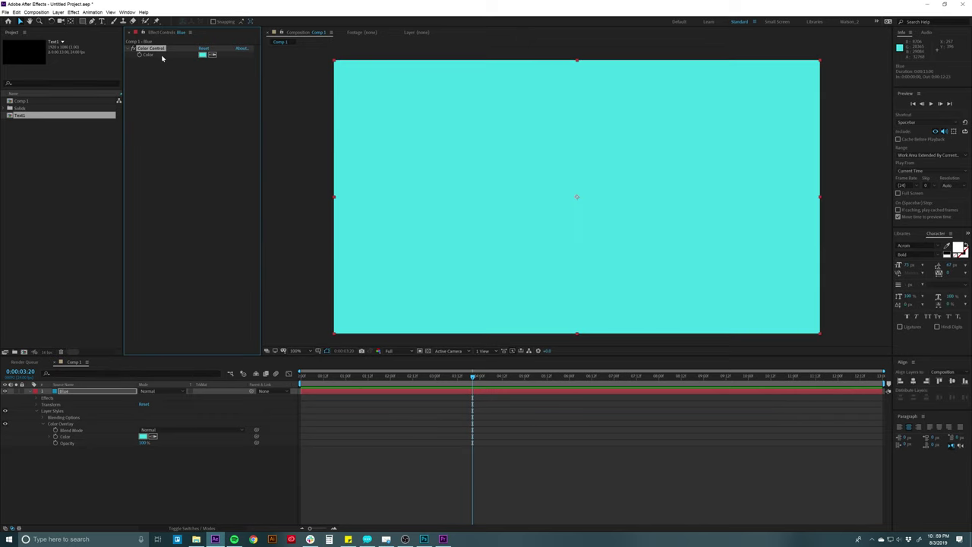
pyautogui.click(67, 423)
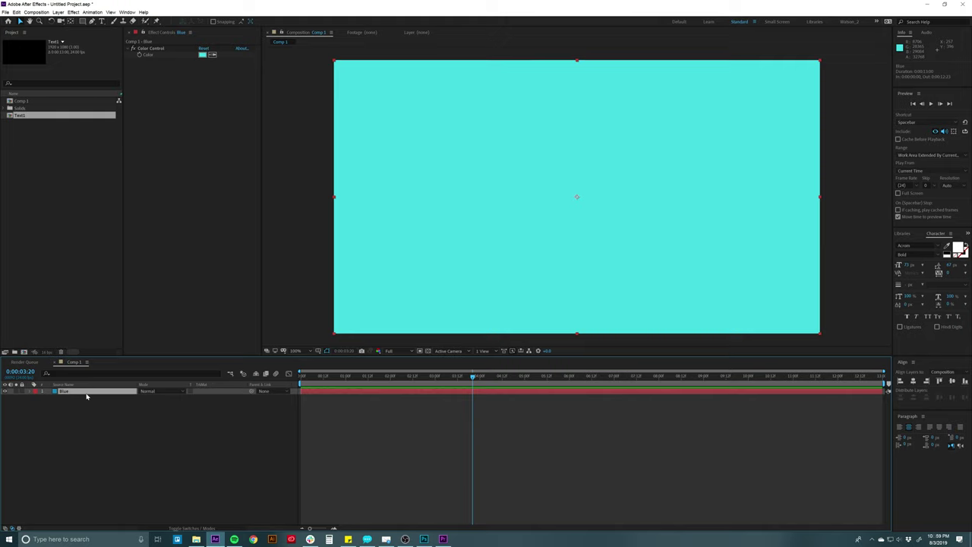
pyautogui.click(147, 111)
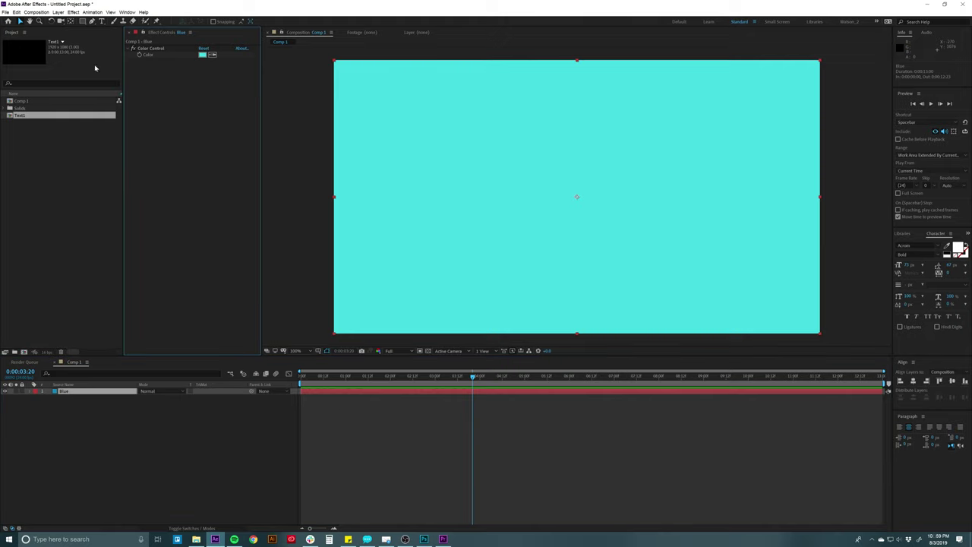
# Step: Add an Angle Control and pick-whip the Blue layer's Rotation to it
pyautogui.click(73, 12)
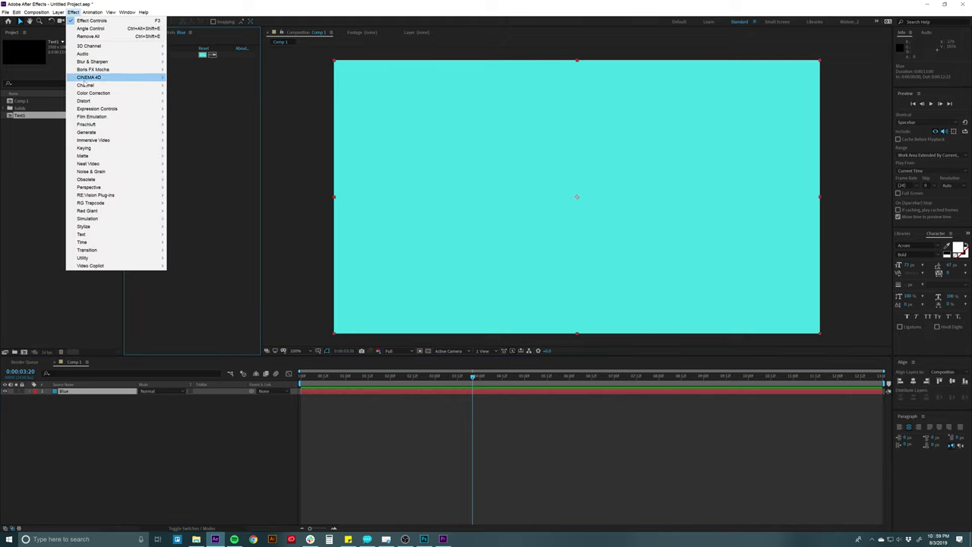
pyautogui.moveTo(122, 109)
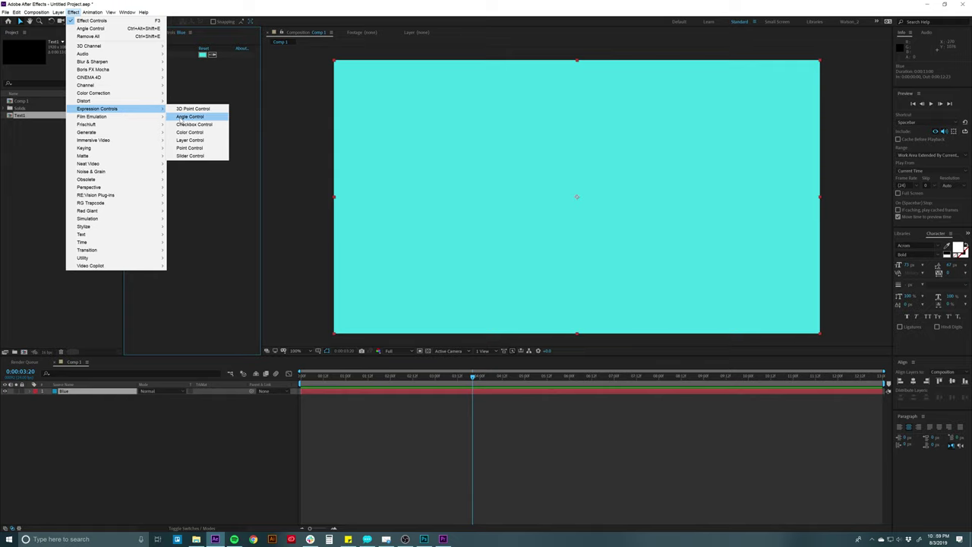
pyautogui.click(189, 116)
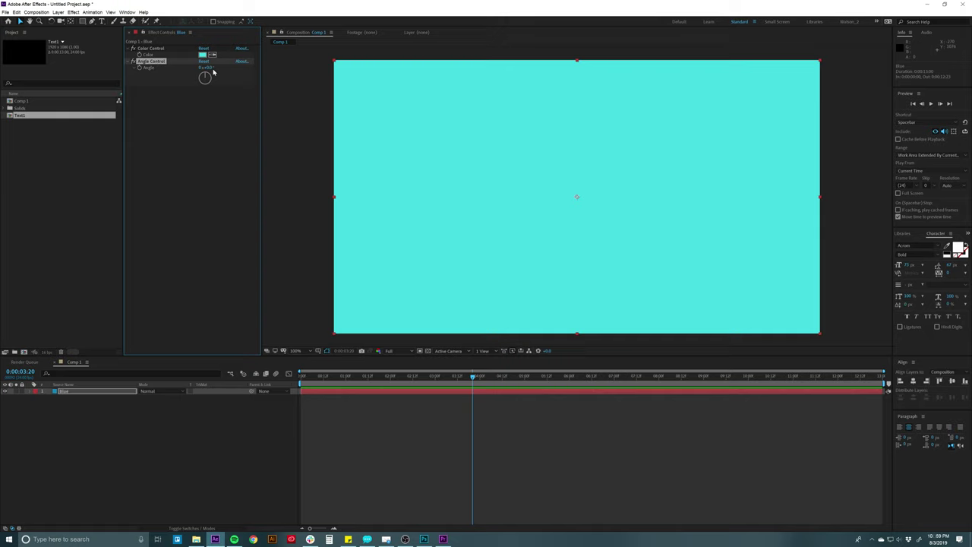
pyautogui.click(84, 392)
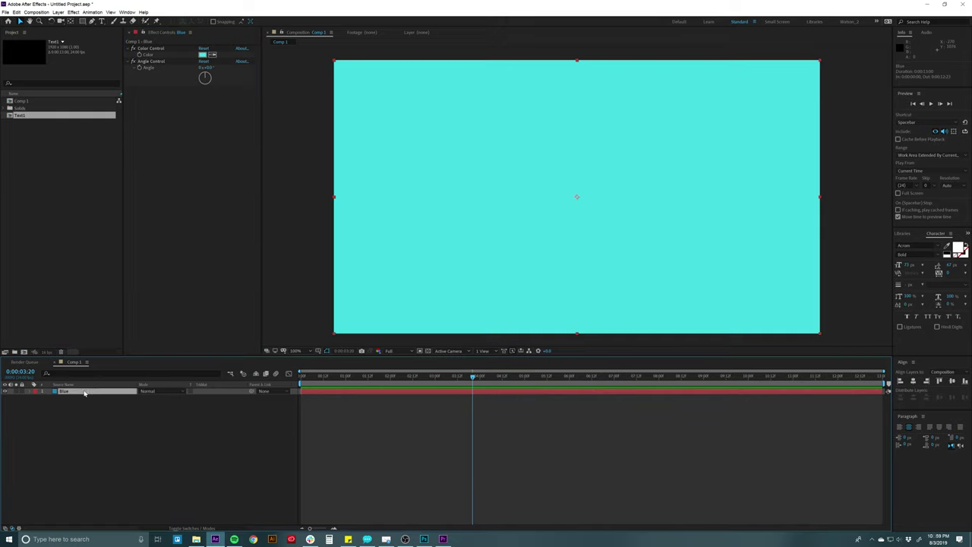
pyautogui.click(42, 391)
pyautogui.click(36, 404)
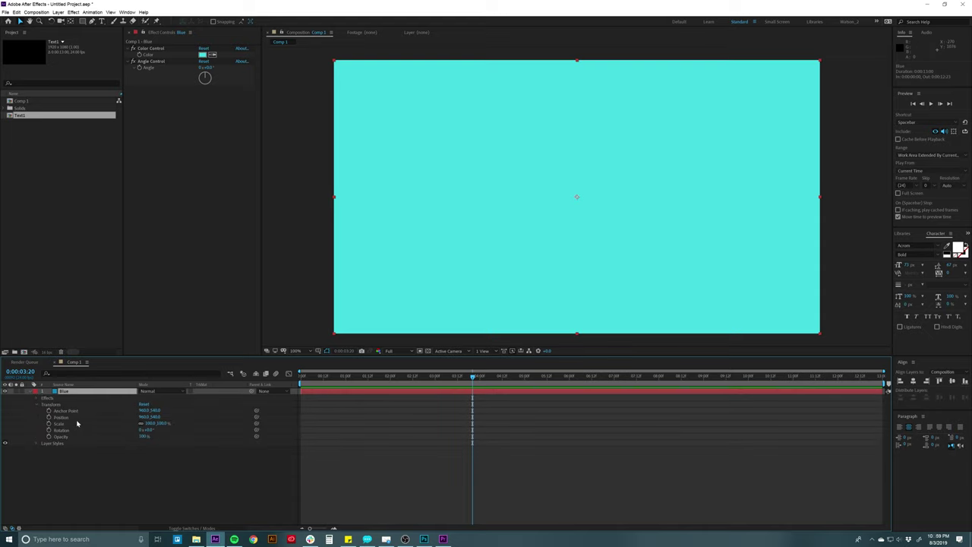
pyautogui.moveTo(256, 430); pyautogui.dragTo(208, 67)
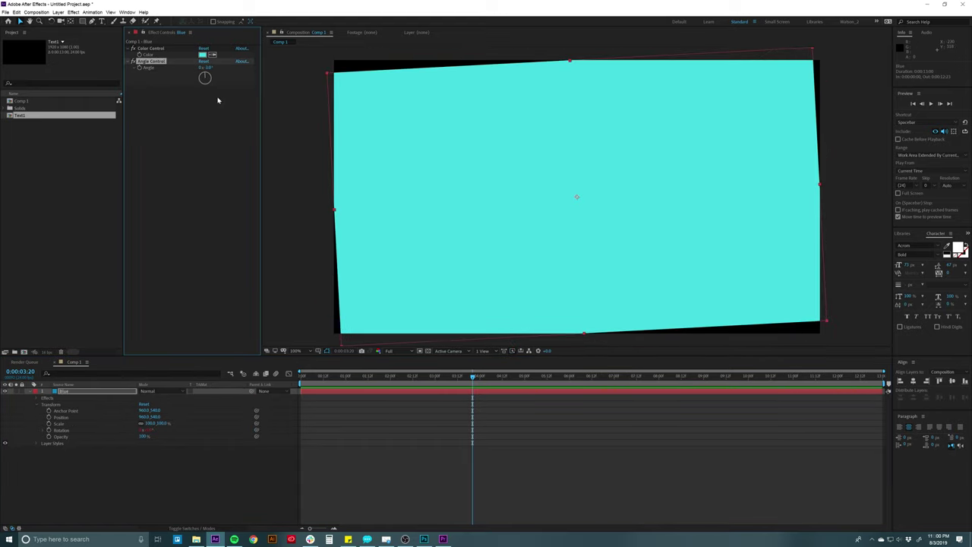
# Step: Undo the rotation link and delete the Angle Control effect
pyautogui.hotkey('ctrl', 'z')
pyautogui.press('Delete')
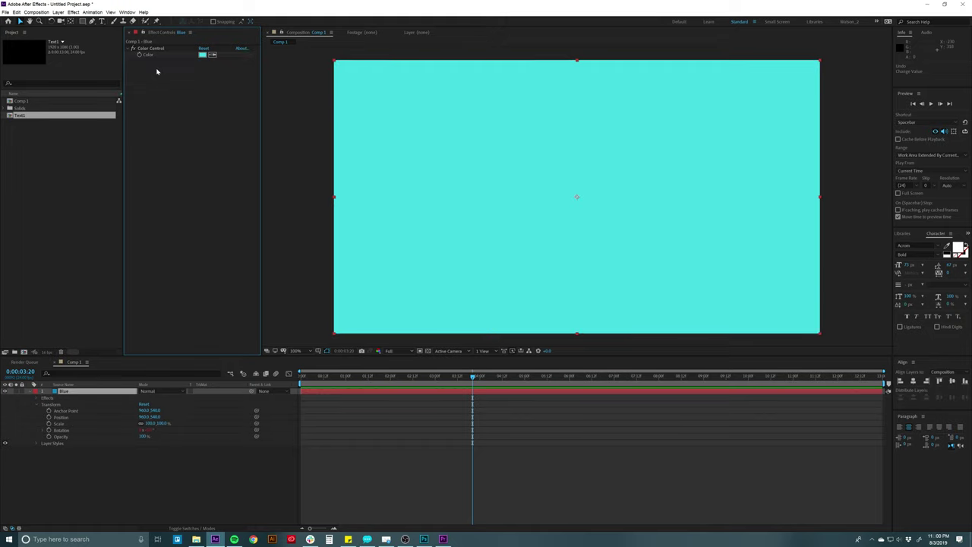
pyautogui.click(73, 12)
pyautogui.moveTo(137, 108)
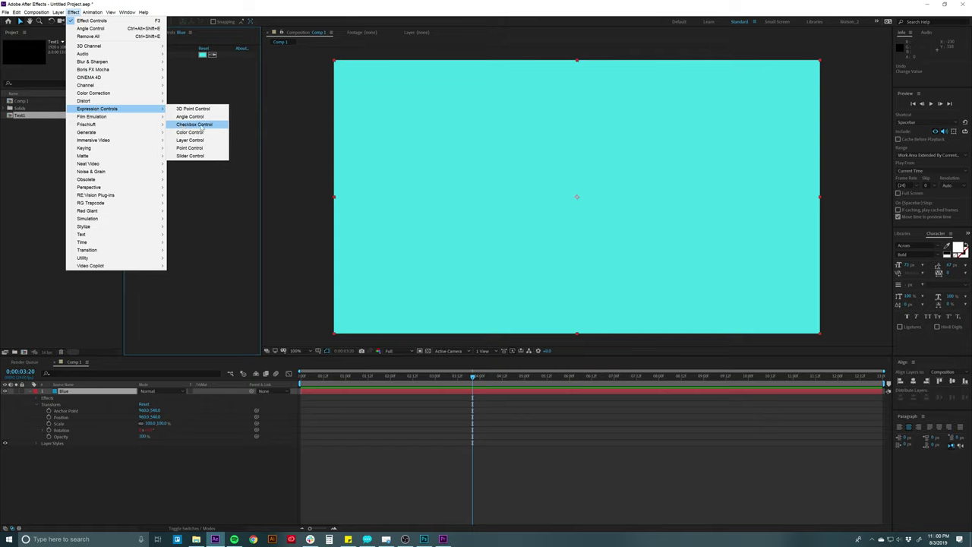
# Step: Add a Point Control to the Blue layer and link its Position to it, scrubbing Point to 1079
pyautogui.click(189, 140)
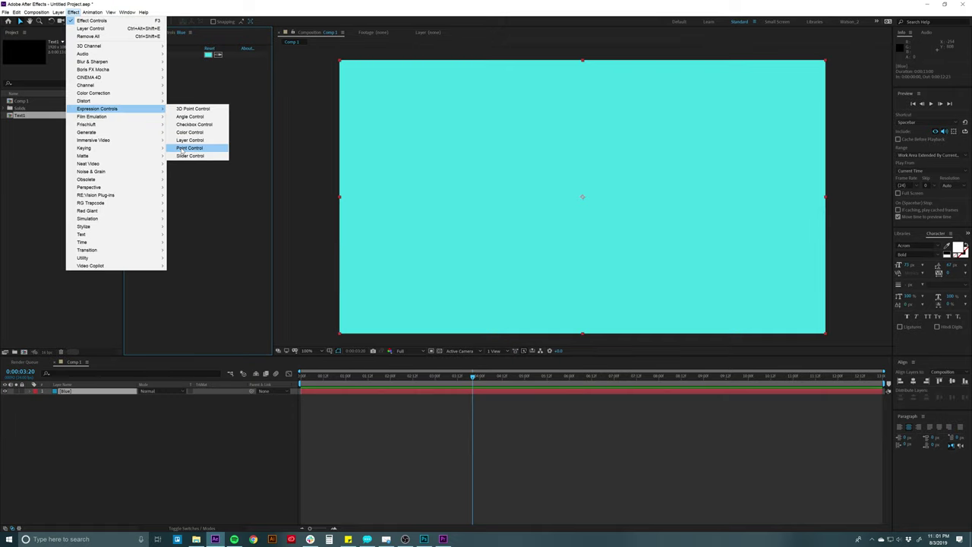
pyautogui.click(189, 148)
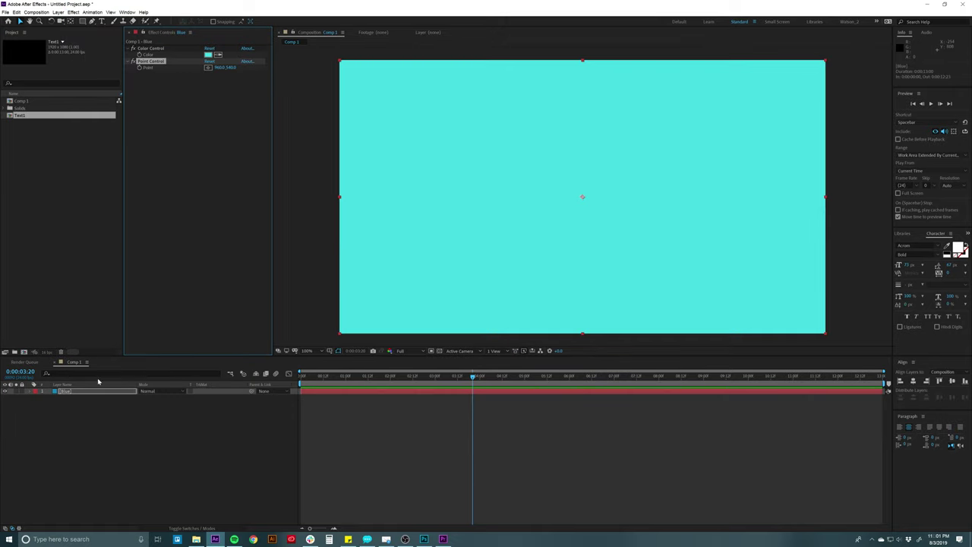
pyautogui.press('p')
pyautogui.moveTo(254, 396); pyautogui.dragTo(152, 68)
pyautogui.moveTo(217, 69); pyautogui.dragTo(245, 134)
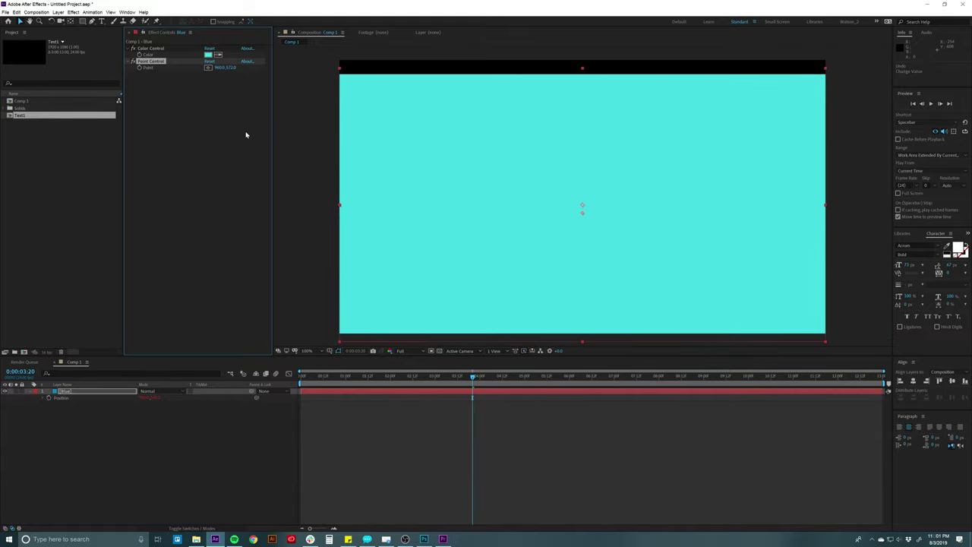
# Step: Delete the Point Control effect and bring up the Color Correction effects list
pyautogui.click(155, 61)
pyautogui.press('Delete')
pyautogui.click(73, 13)
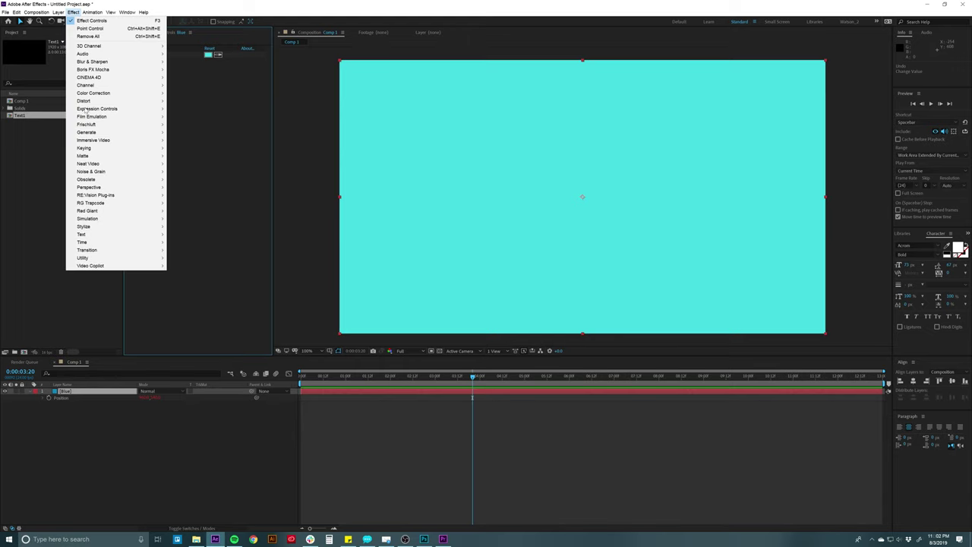
pyautogui.moveTo(96, 93)
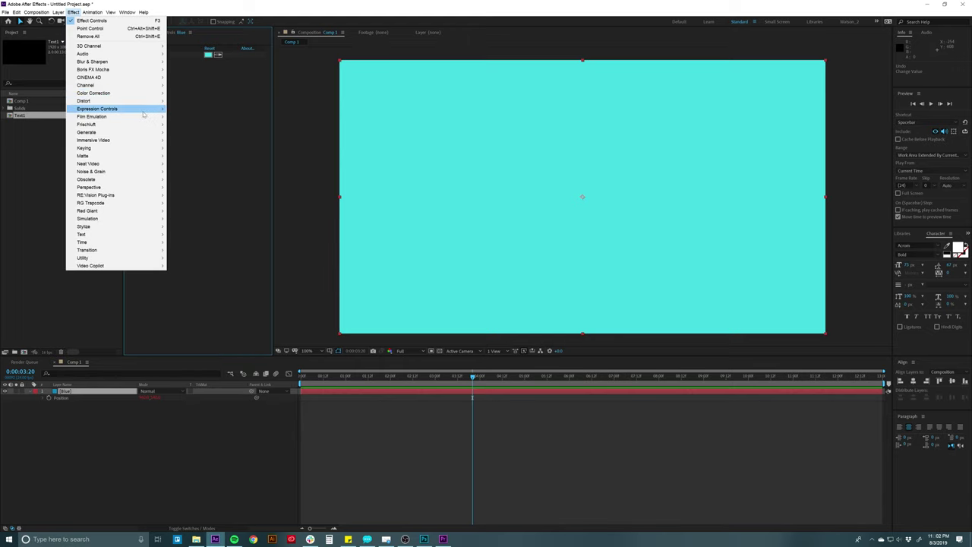
# Step: Add a Slider Control to the Blue layer, link its Opacity to the slider and test it
pyautogui.moveTo(147, 112)
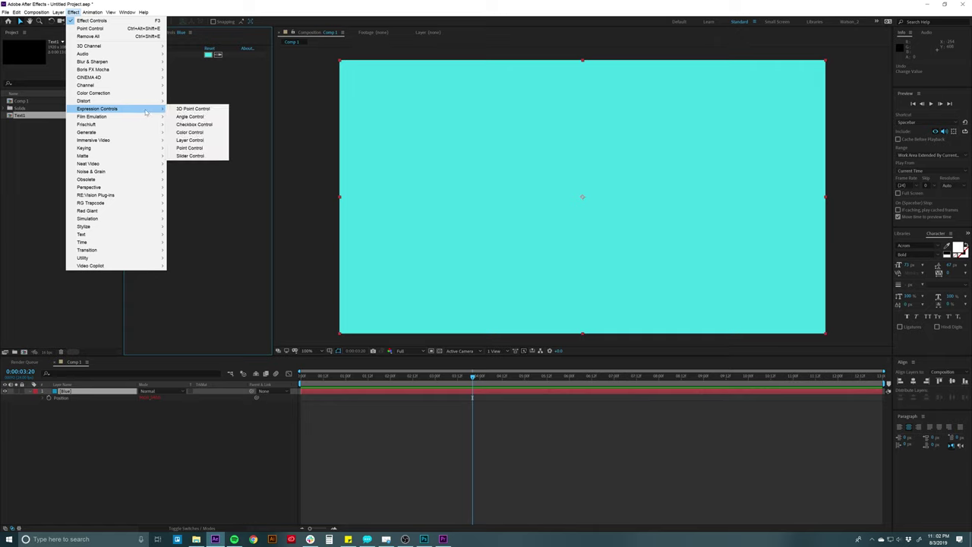
pyautogui.click(190, 156)
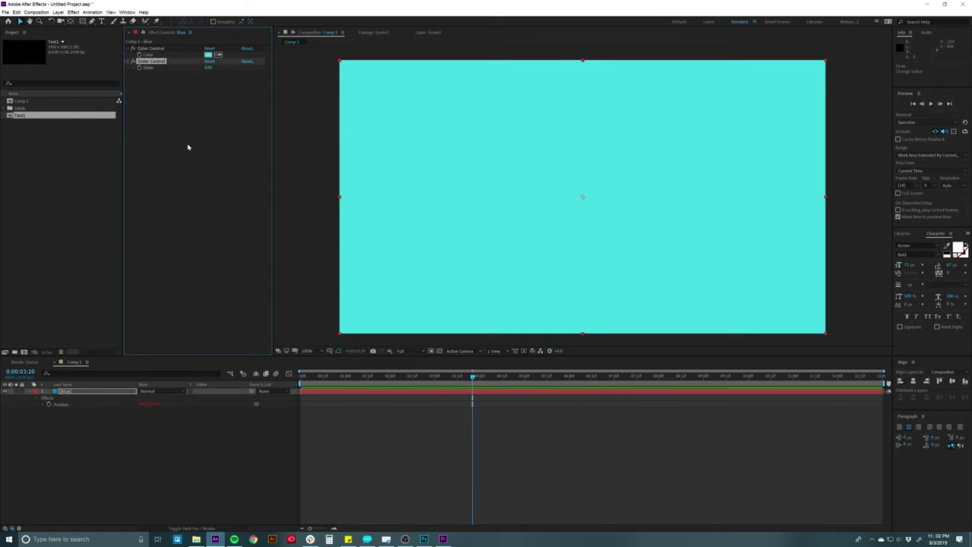
pyautogui.click(81, 388)
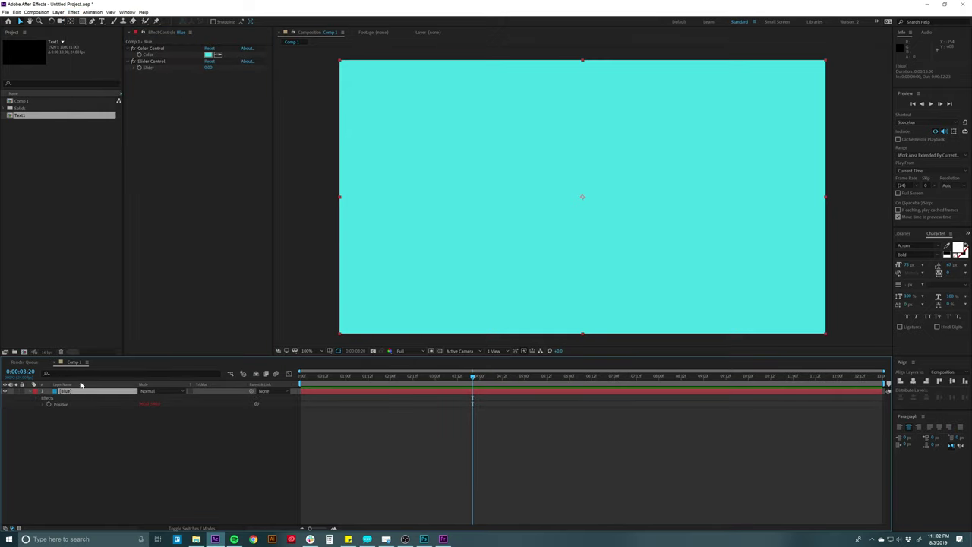
pyautogui.press('t')
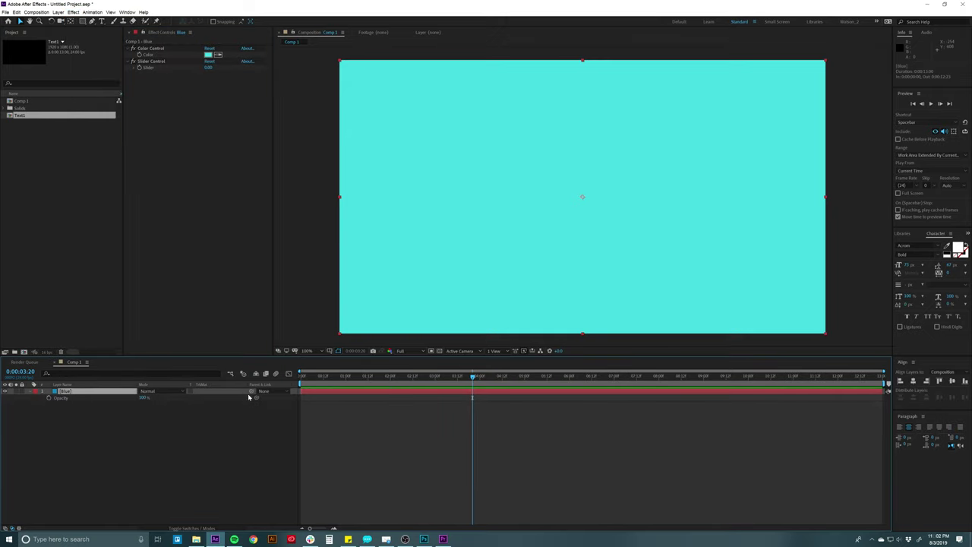
pyautogui.moveTo(256, 398); pyautogui.dragTo(149, 69)
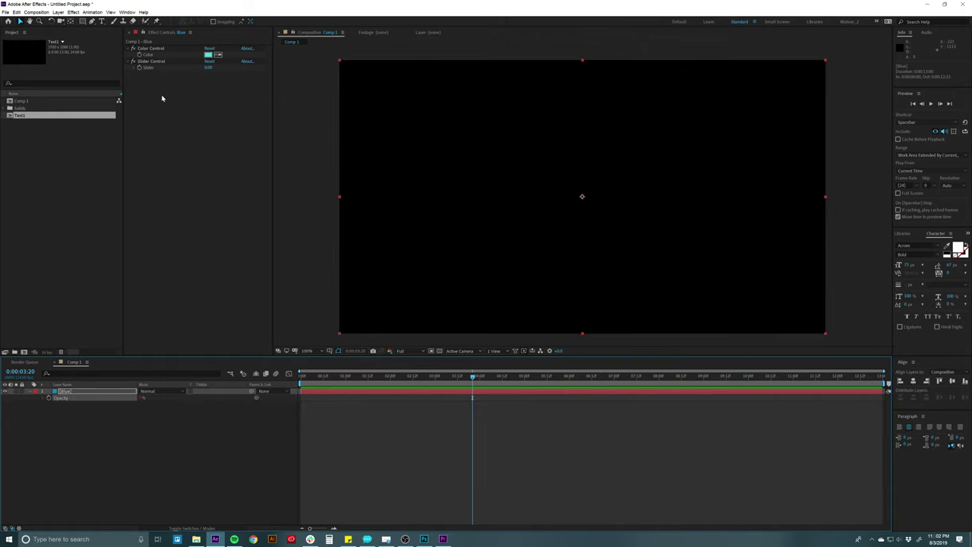
pyautogui.moveTo(208, 67); pyautogui.dragTo(150, 66)
# Step: Delete the slider effect and then the Blue layer itself
pyautogui.press('Delete')
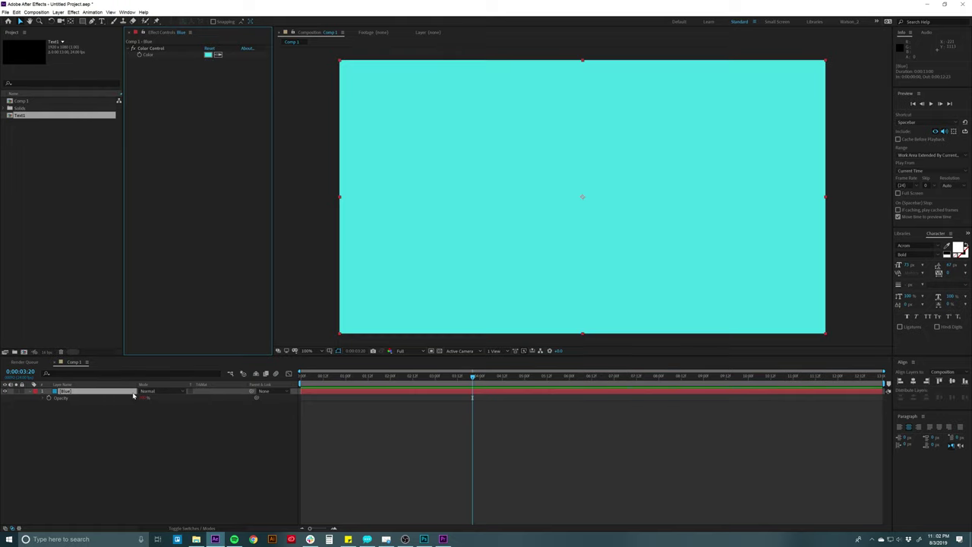
pyautogui.click(112, 390)
pyautogui.press('Delete')
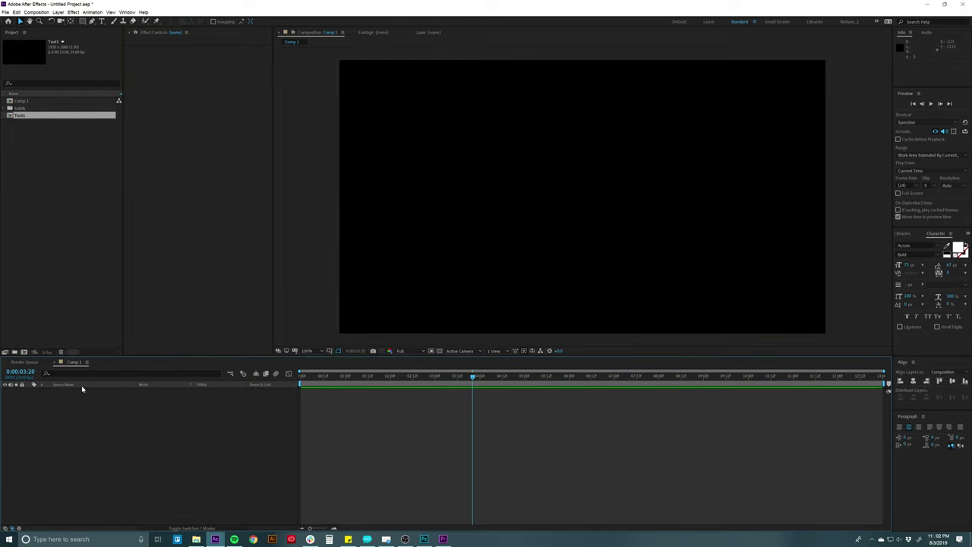
# Step: Create a new deep royal blue solid layer in Comp 1
pyautogui.click(58, 12)
pyautogui.moveTo(107, 21)
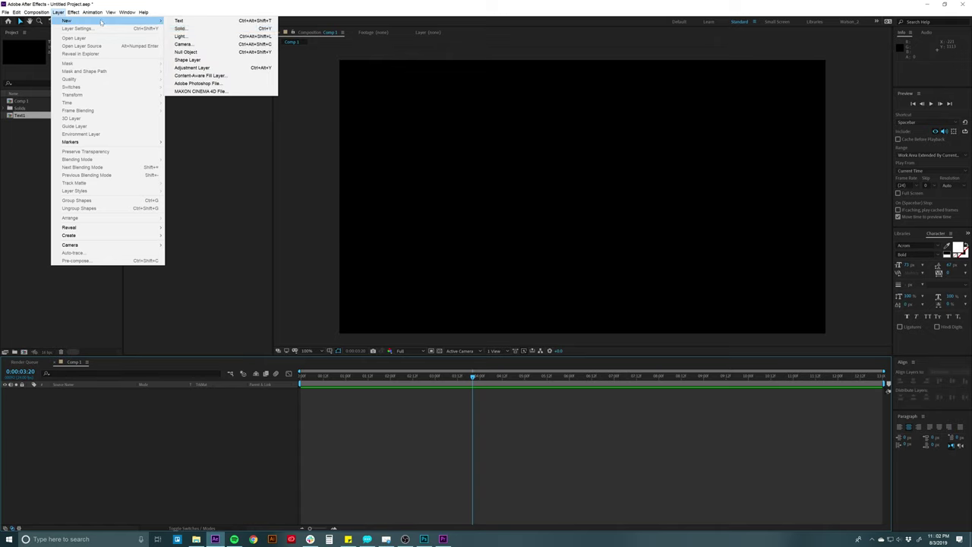
pyautogui.click(182, 28)
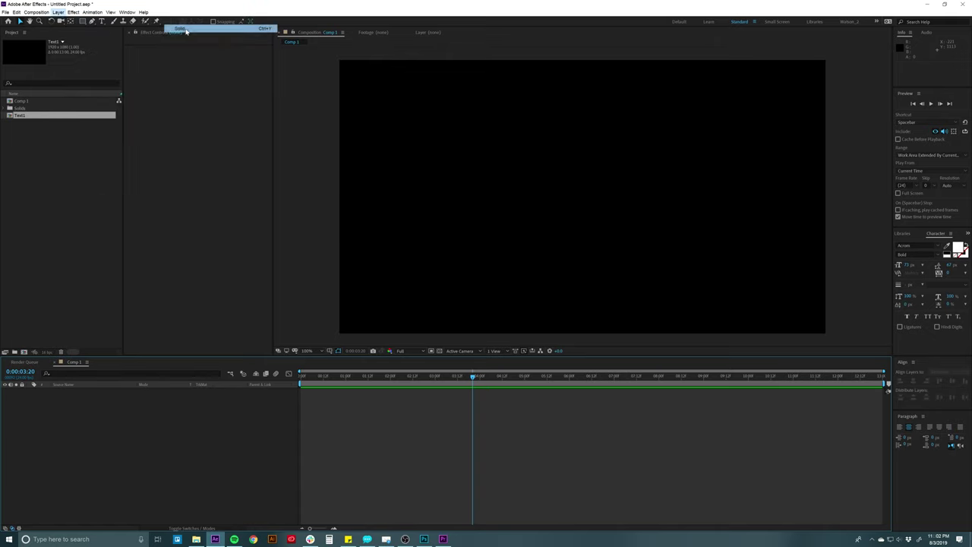
pyautogui.click(617, 254)
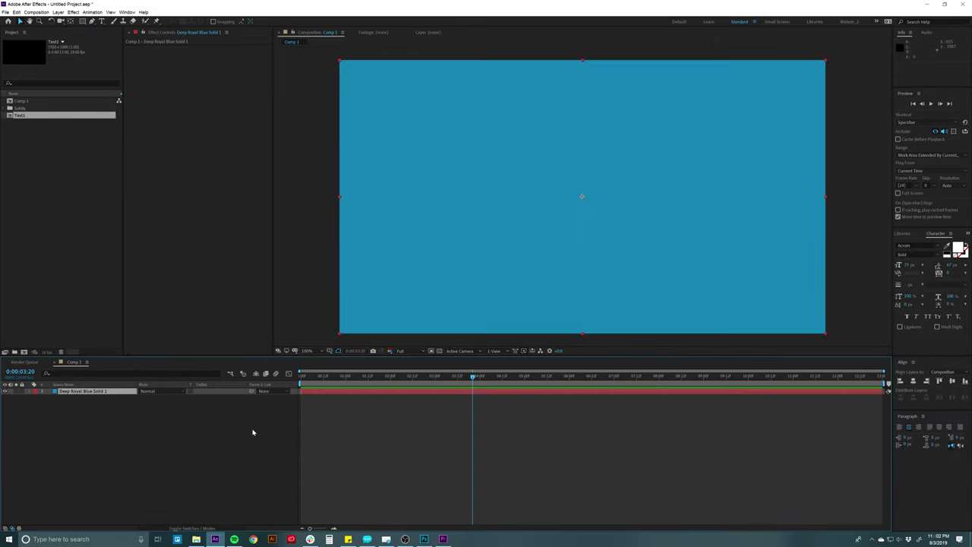
# Step: Duplicate the blue solid and set the top copy's Scale to 50%
pyautogui.hotkey('ctrl', 'd')
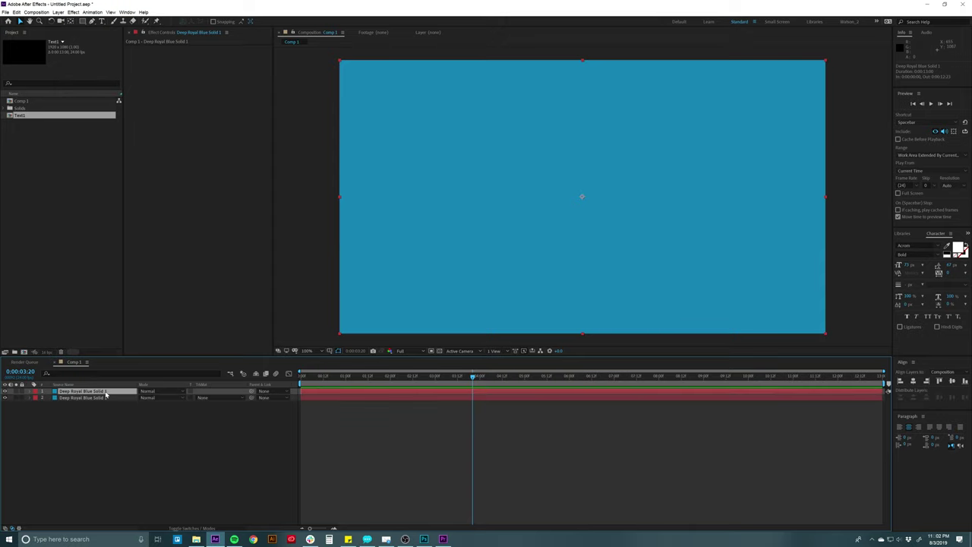
pyautogui.press('s')
pyautogui.click(147, 397)
pyautogui.write('50')
pyautogui.press('Return')
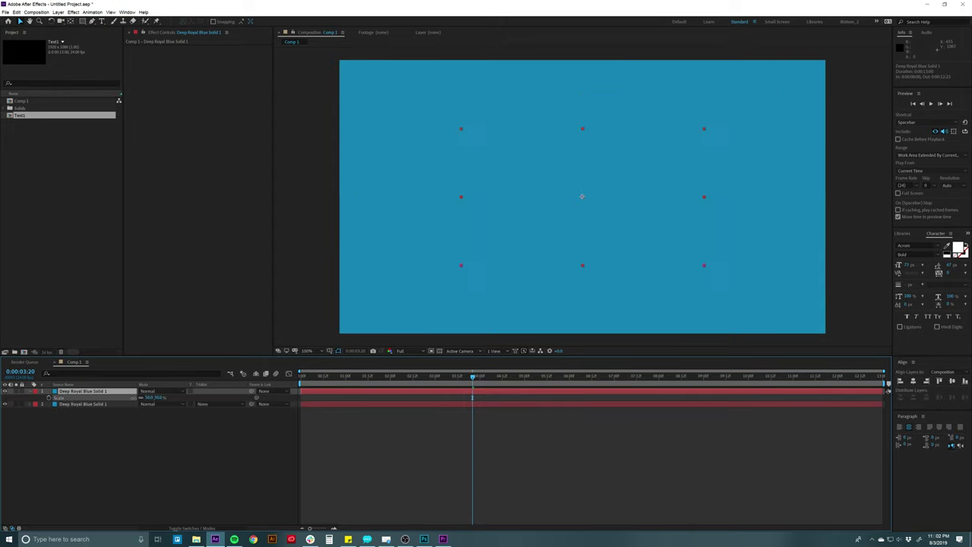
# Step: Recolour the top solid a muted lime green in Solid Settings
pyautogui.hotkey('ctrl', 'shift', 'y')
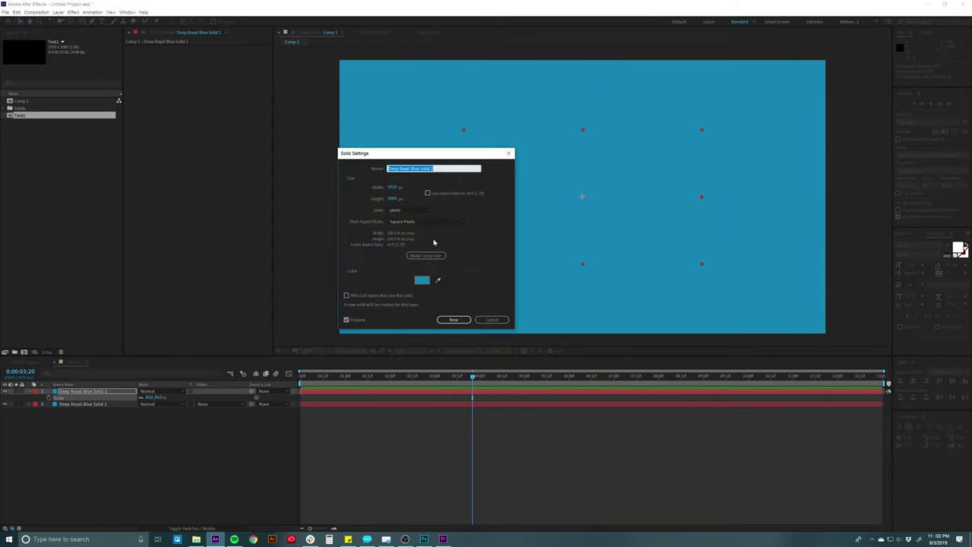
pyautogui.click(422, 280)
pyautogui.moveTo(344, 167); pyautogui.dragTo(344, 180)
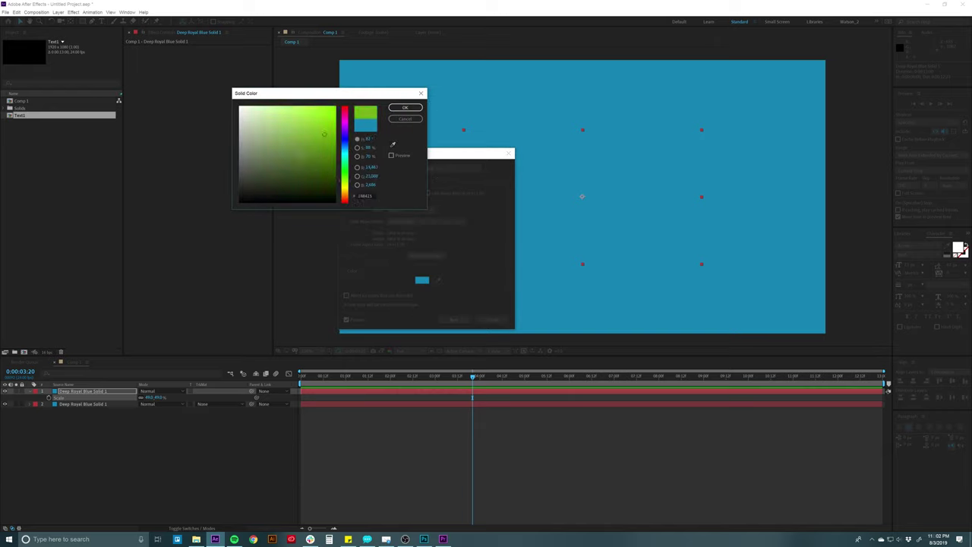
pyautogui.click(282, 141)
pyautogui.click(404, 107)
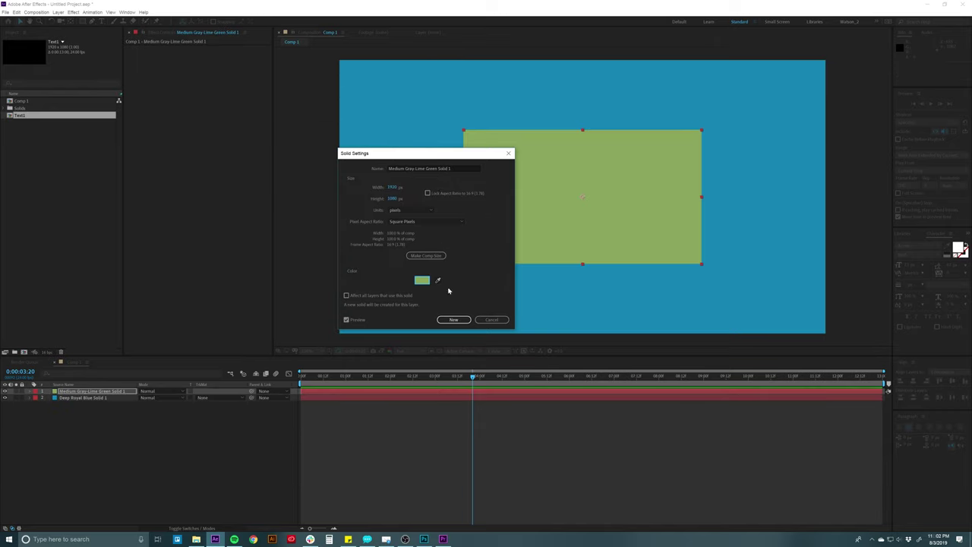
pyautogui.click(446, 320)
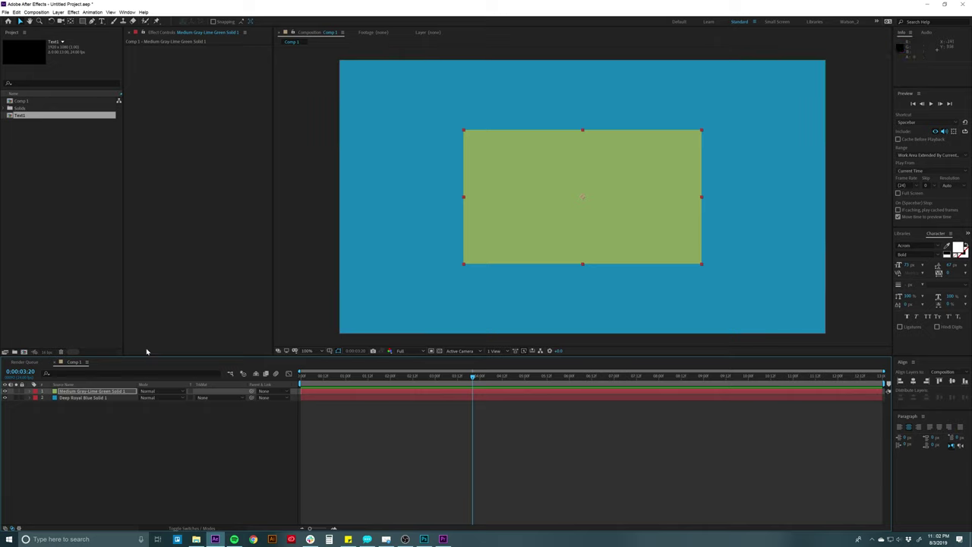
pyautogui.click(106, 392)
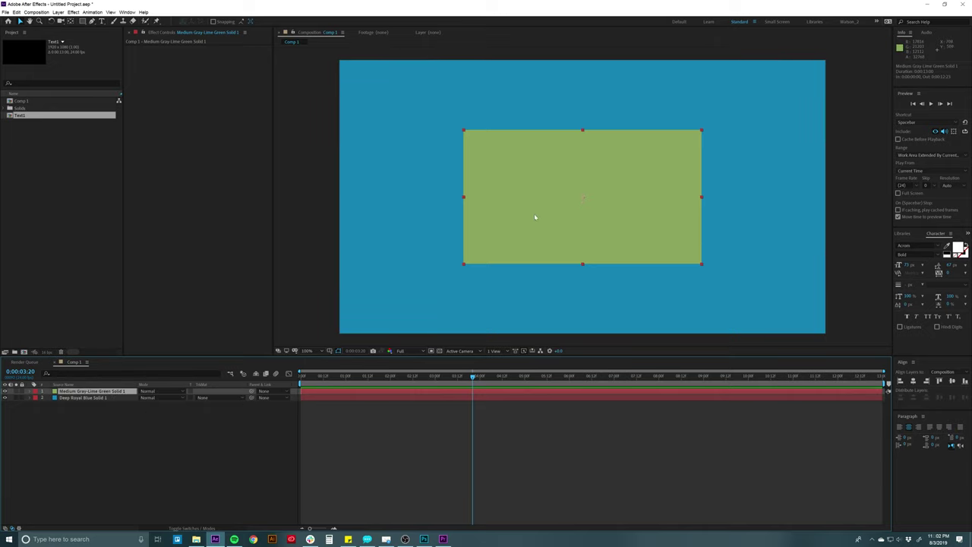
pyautogui.press('p')
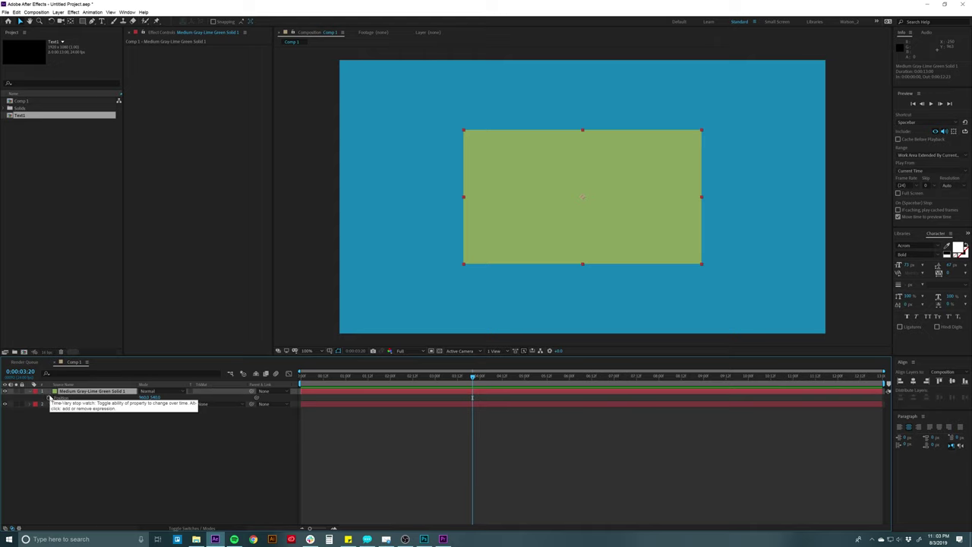
# Step: Add a wiggle(2,40) expression to the lime-green solid's Position
pyautogui.keyDown('alt'); pyautogui.click(48, 397); pyautogui.keyUp('alt')
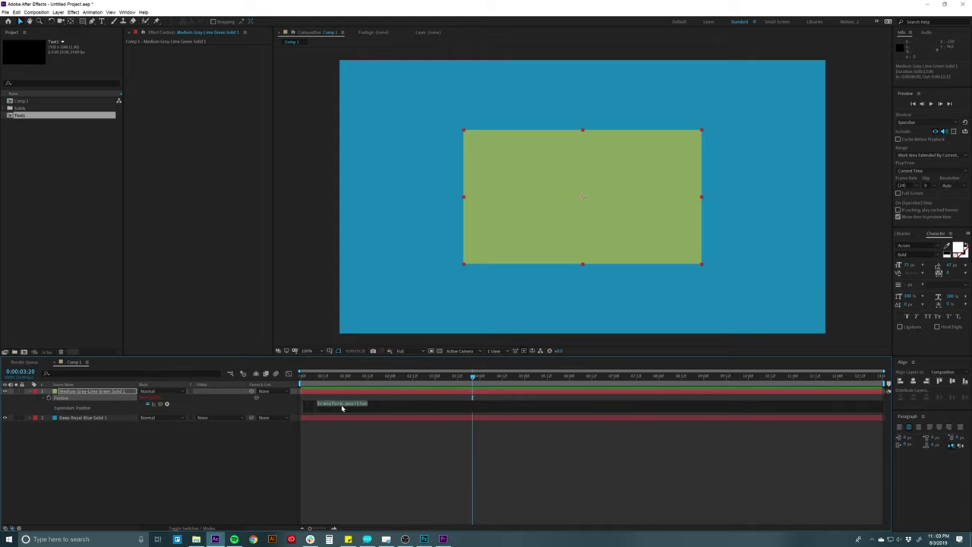
pyautogui.write('wig')
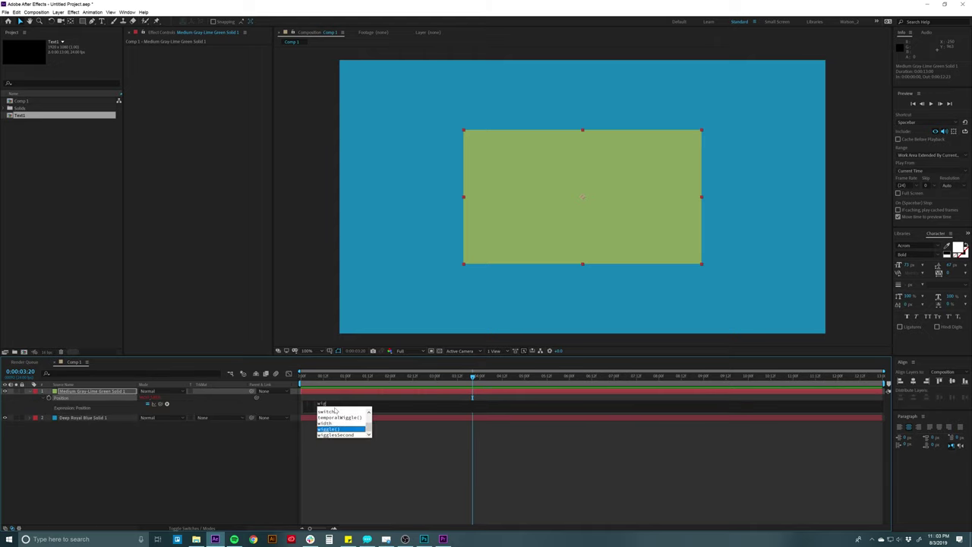
pyautogui.write('g')
pyautogui.press('Return')
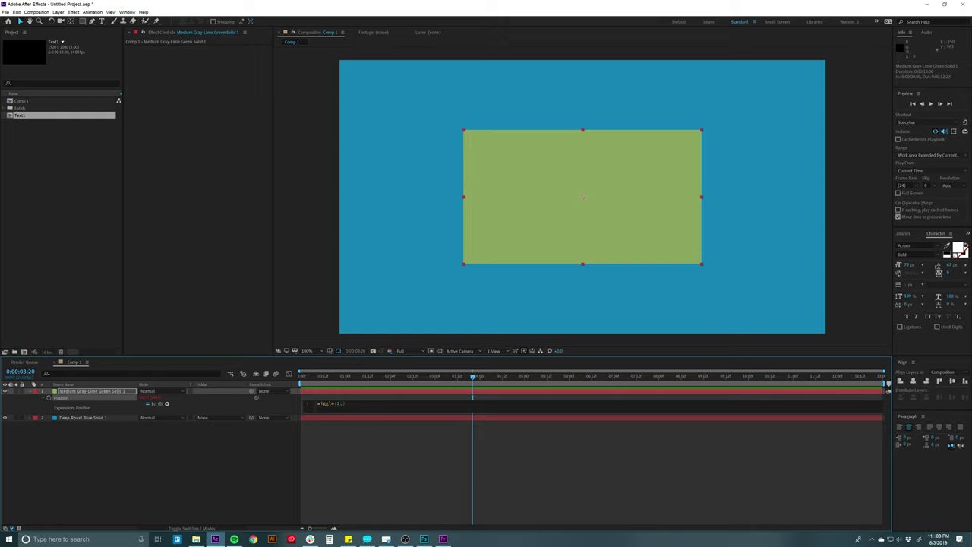
pyautogui.write('40')
pyautogui.click(338, 418)
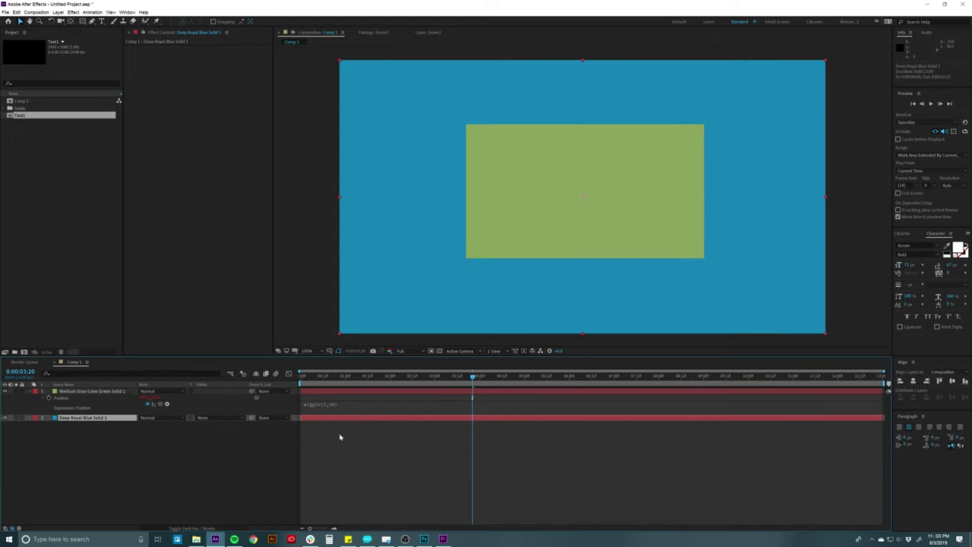
# Step: Preview the animation and scrub the timeline to watch the green solid wiggle
pyautogui.press('space')
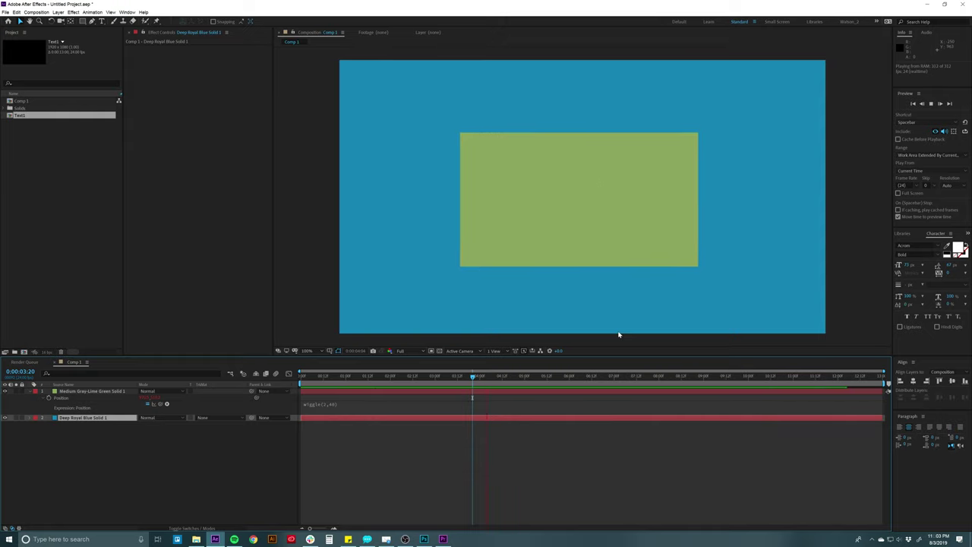
pyautogui.press('space')
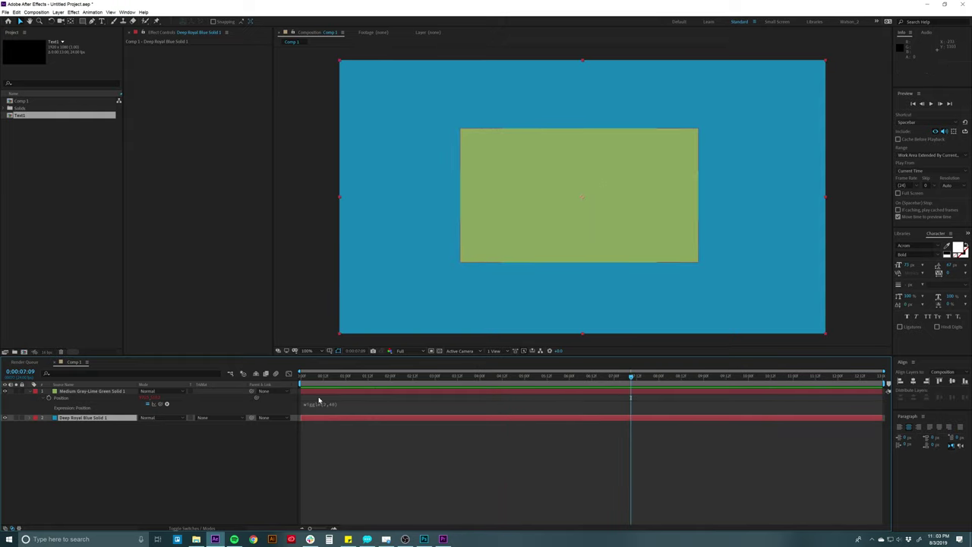
pyautogui.click(319, 391)
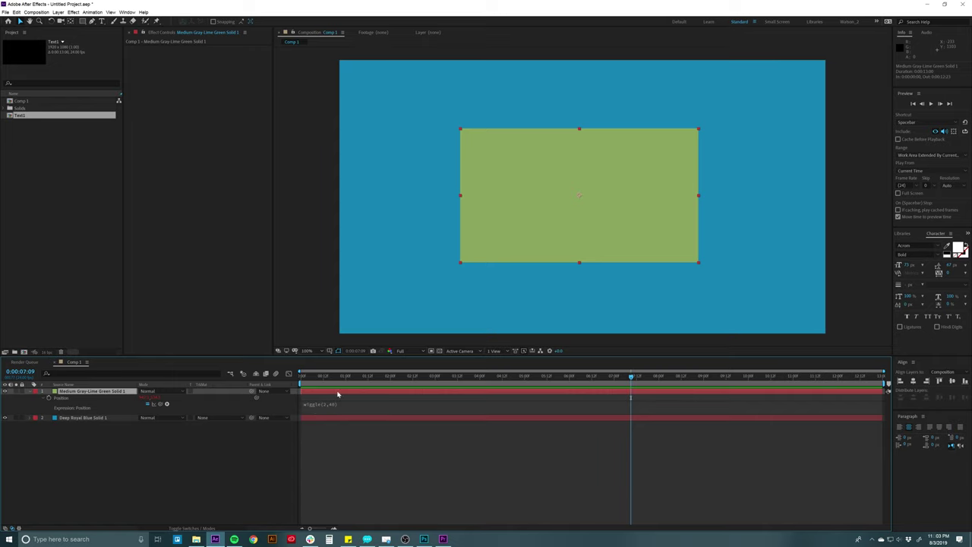
pyautogui.moveTo(317, 375); pyautogui.dragTo(506, 383)
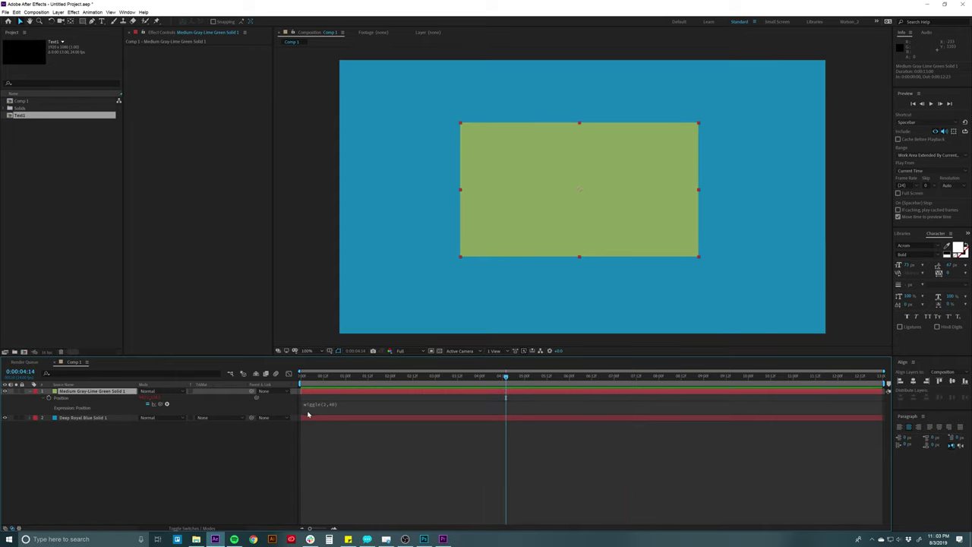
pyautogui.hotkey('shift', 'pagedown')
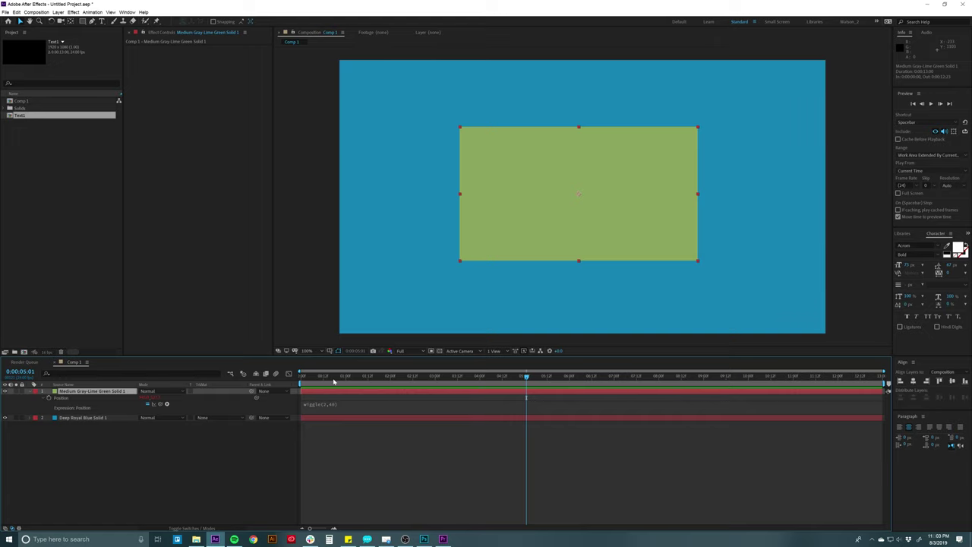
pyautogui.moveTo(333, 376); pyautogui.dragTo(637, 375)
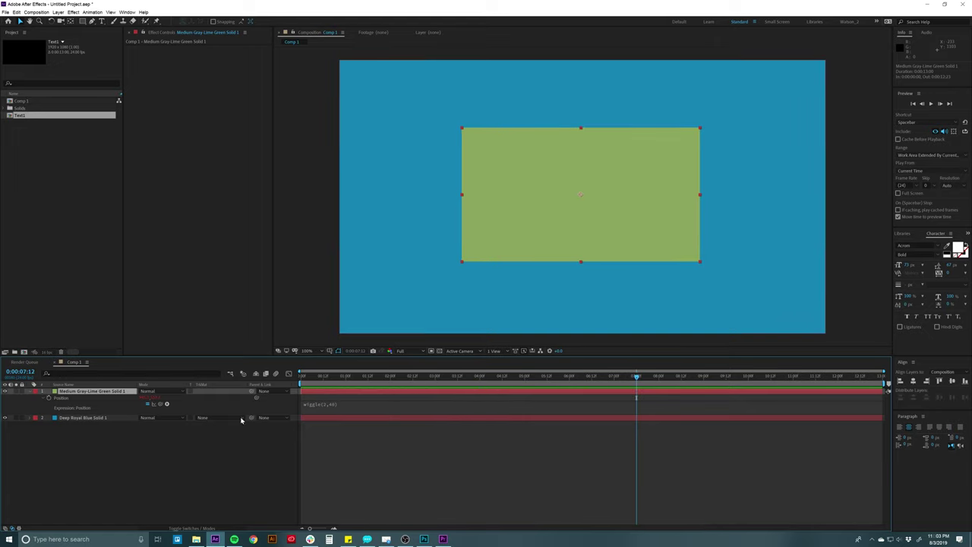
pyautogui.click(333, 404)
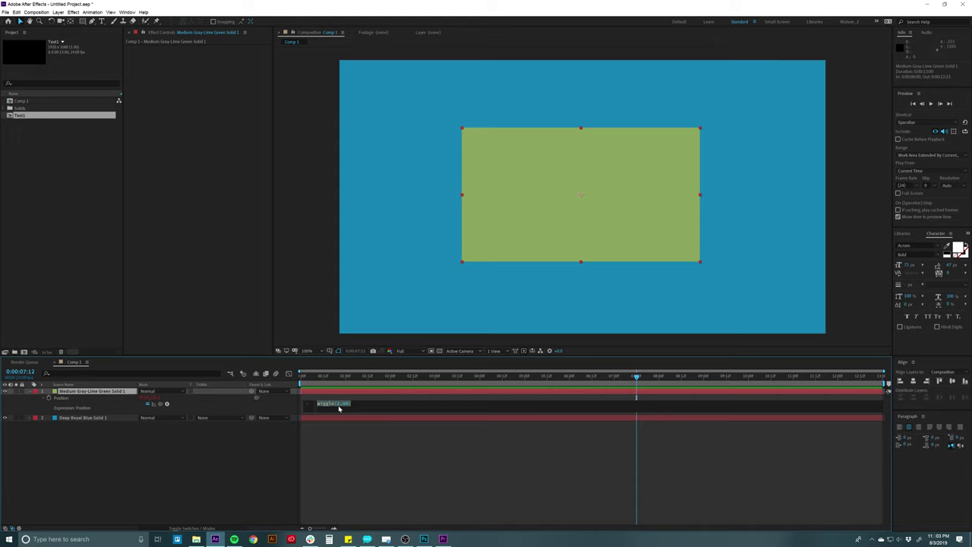
pyautogui.click(347, 395)
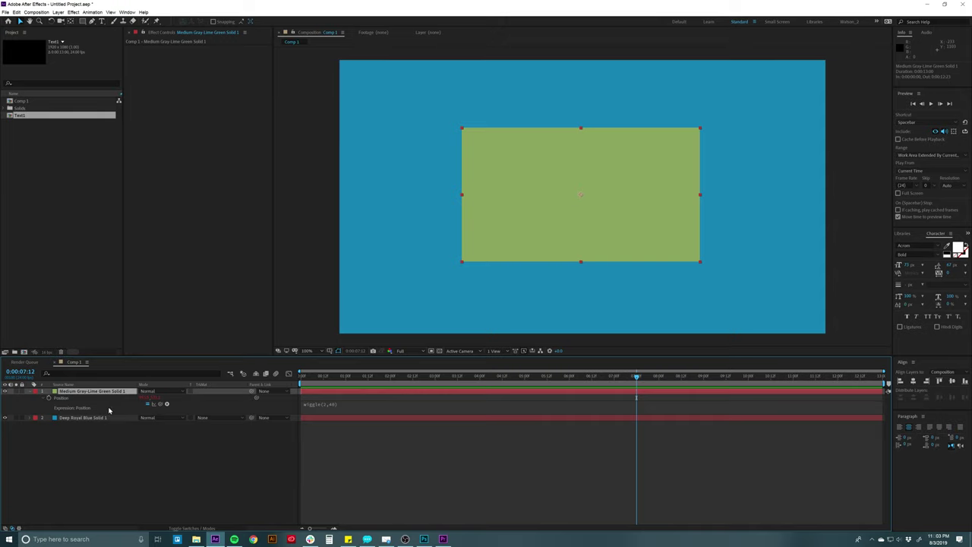
# Step: Add a Slider Control effect to the green solid
pyautogui.click(61, 11)
pyautogui.moveTo(73, 12)
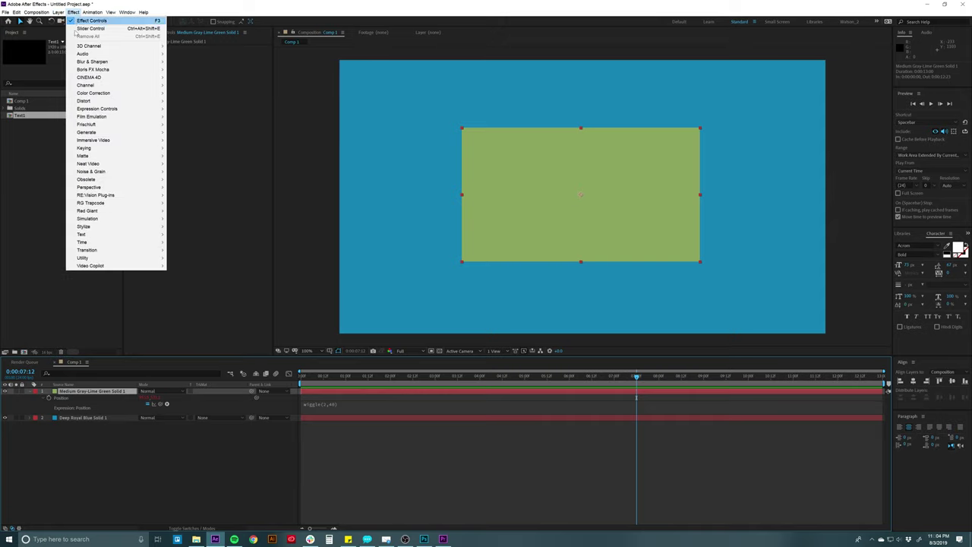
pyautogui.moveTo(107, 110)
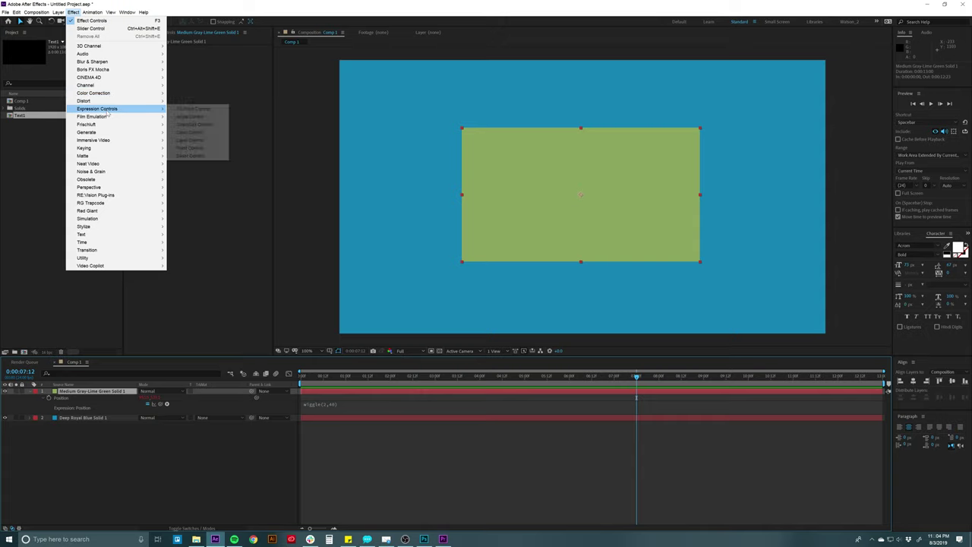
pyautogui.click(191, 155)
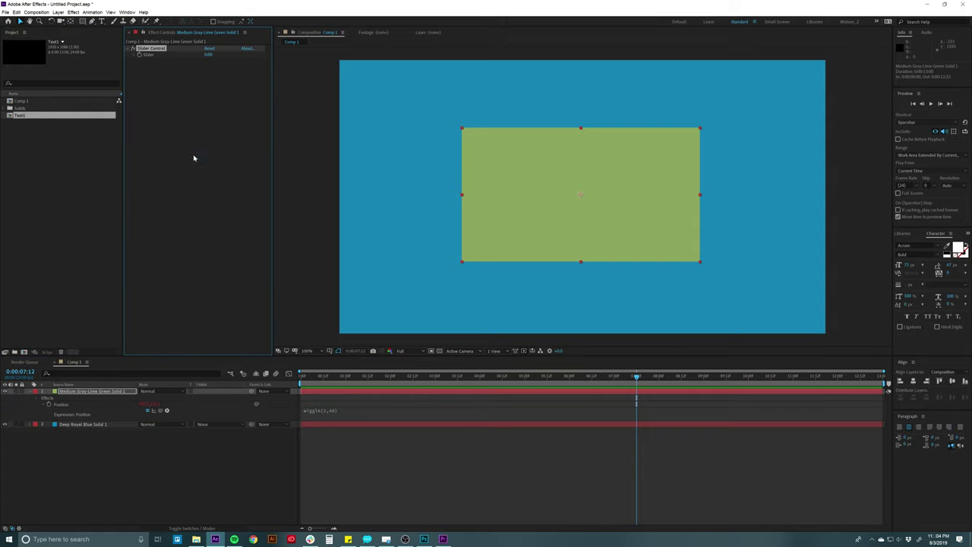
# Step: Rename the slider effect to 'Wiggle Amount'
pyautogui.press('space')
pyautogui.click(153, 47)
pyautogui.press('Return')
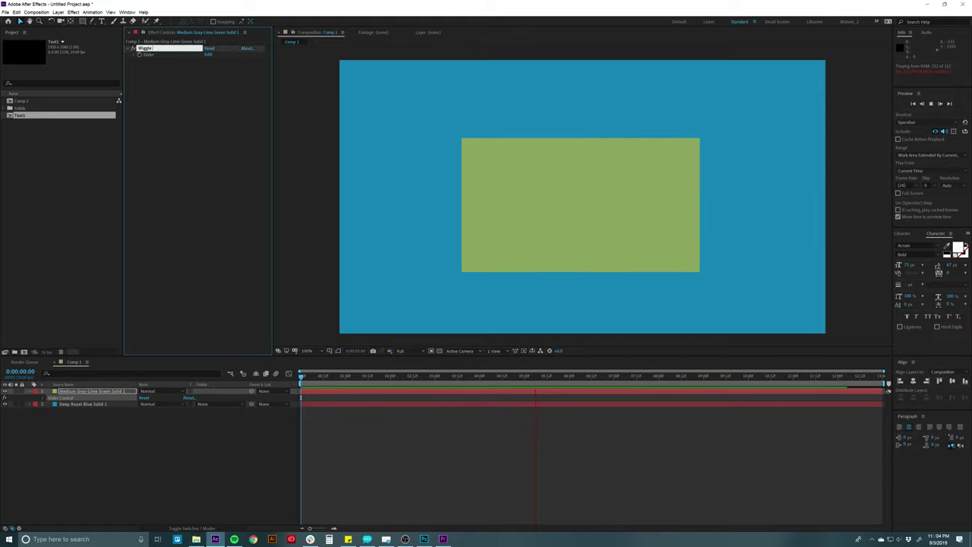
pyautogui.write('Wiggle Amount')
pyautogui.press('Return')
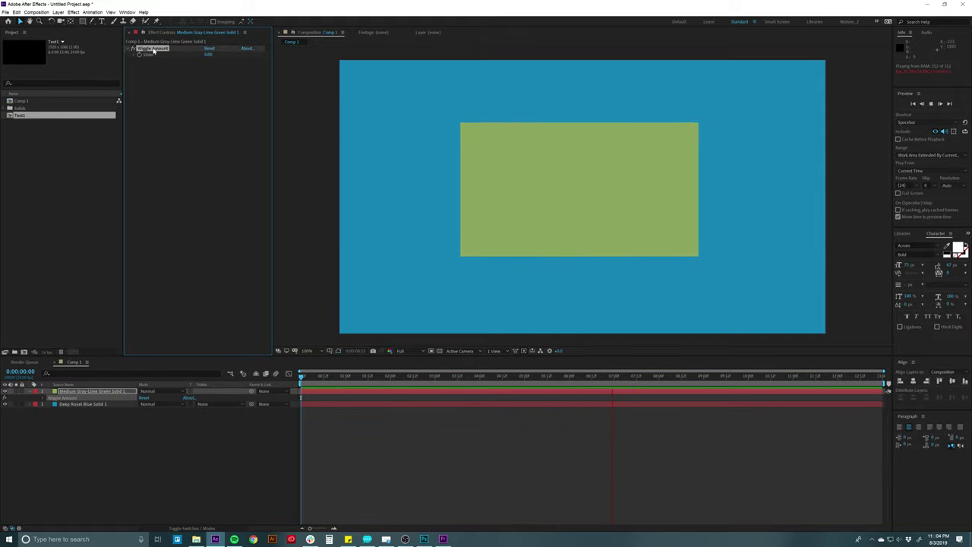
# Step: Reveal the wiggle(2,40) Position expression and place the cursor inside it for editing
pyautogui.press('e')
pyautogui.press('e')
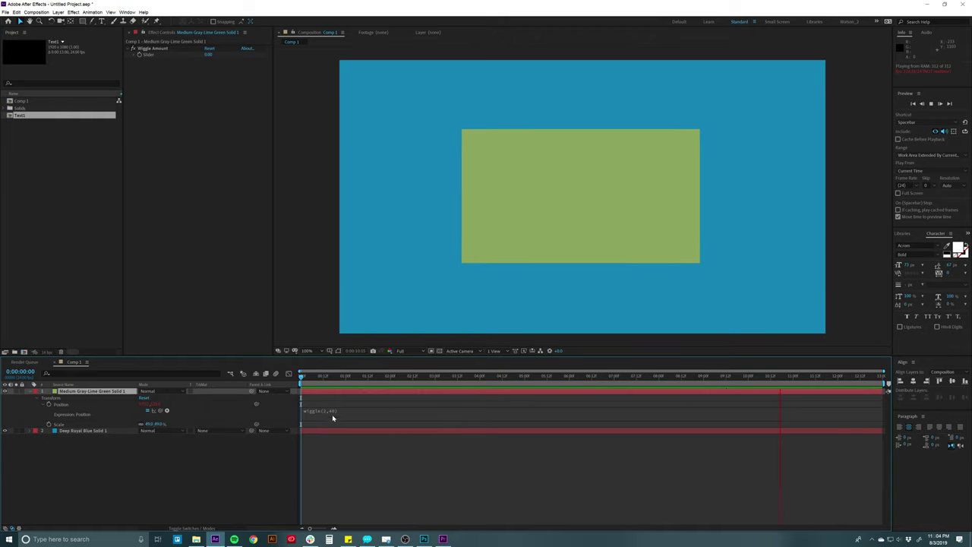
pyautogui.click(325, 410)
pyautogui.click(367, 400)
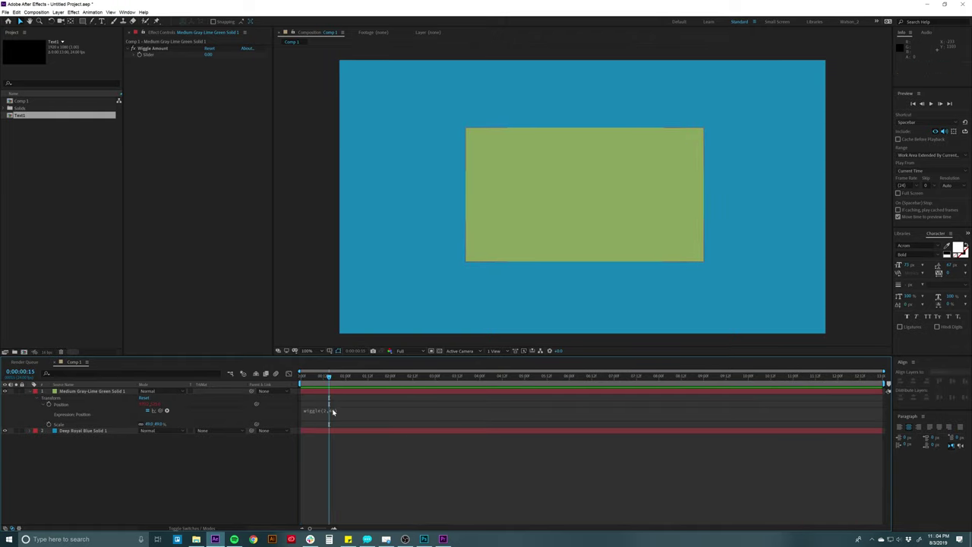
pyautogui.click(331, 410)
pyautogui.press('Right')
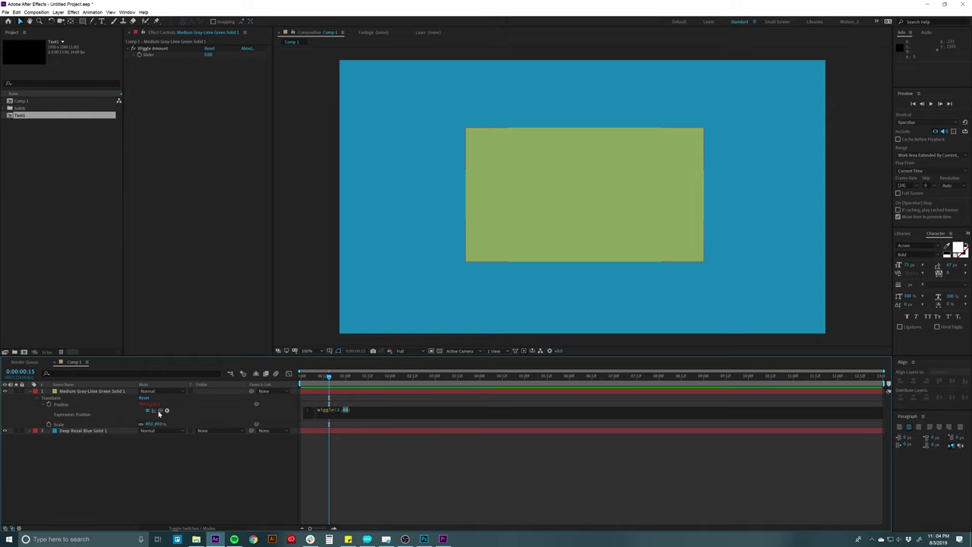
# Step: Replace the 40 in wiggle(2,40) with a link to the Wiggle Amount slider and scrub to check
pyautogui.moveTo(160, 413); pyautogui.dragTo(147, 57)
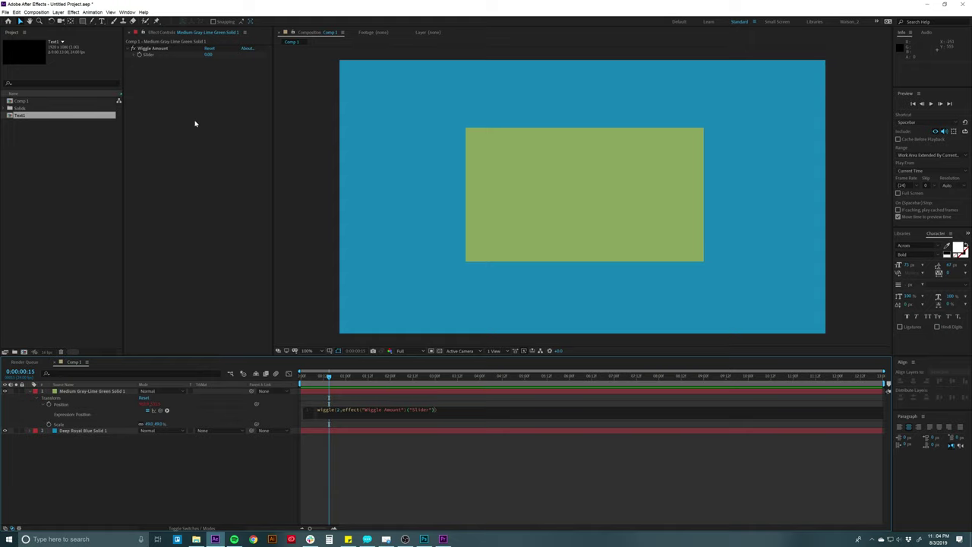
pyautogui.write(')')
pyautogui.click(340, 392)
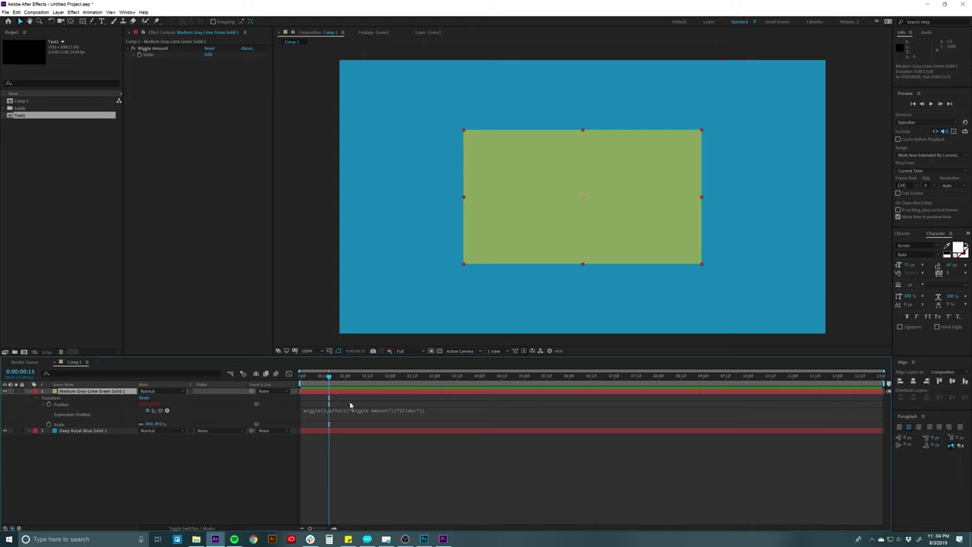
pyautogui.moveTo(304, 375); pyautogui.dragTo(494, 383)
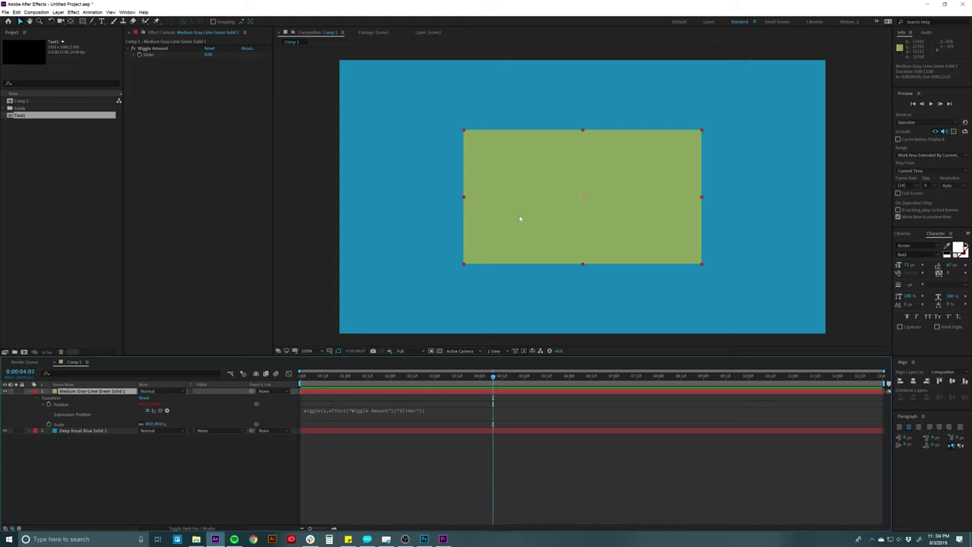
pyautogui.moveTo(318, 375); pyautogui.dragTo(301, 375)
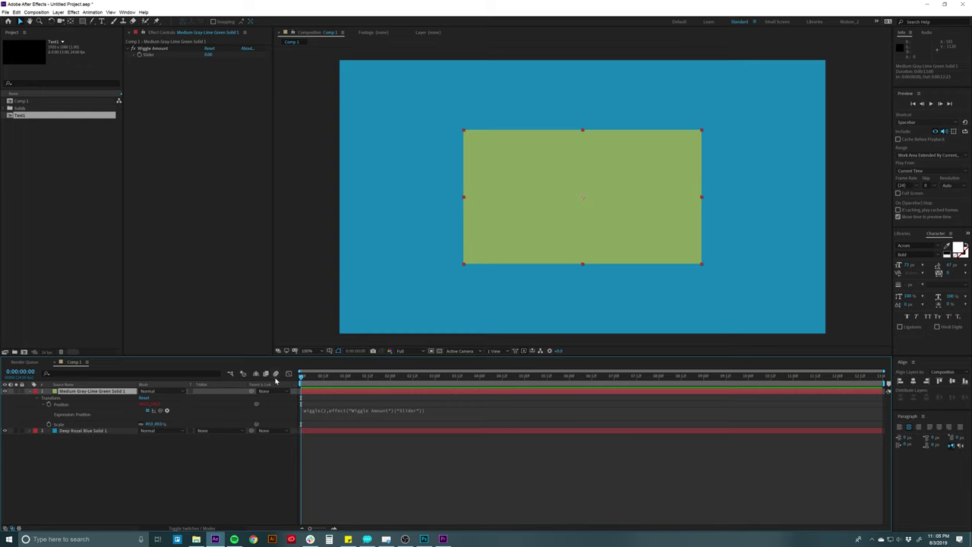
# Step: Test Wiggle Amount at 60 at the start and 0 at 0:00:05:17
pyautogui.click(187, 56)
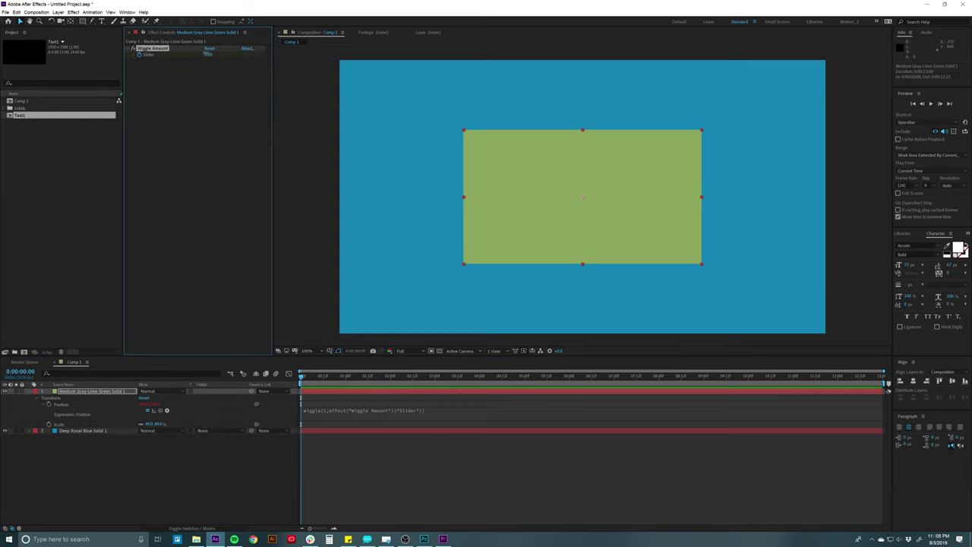
pyautogui.click(209, 54)
pyautogui.write('60')
pyautogui.press('Return')
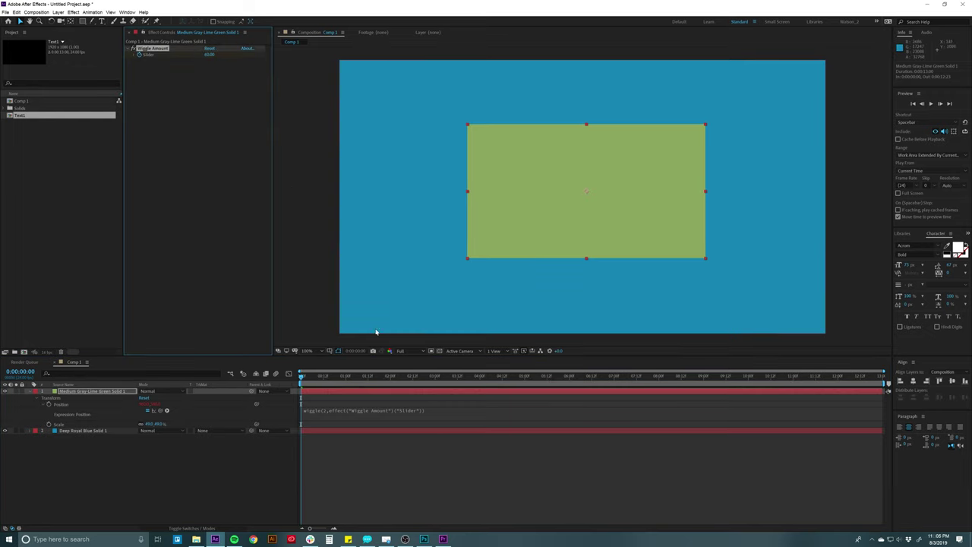
pyautogui.click(450, 375)
pyautogui.click(556, 375)
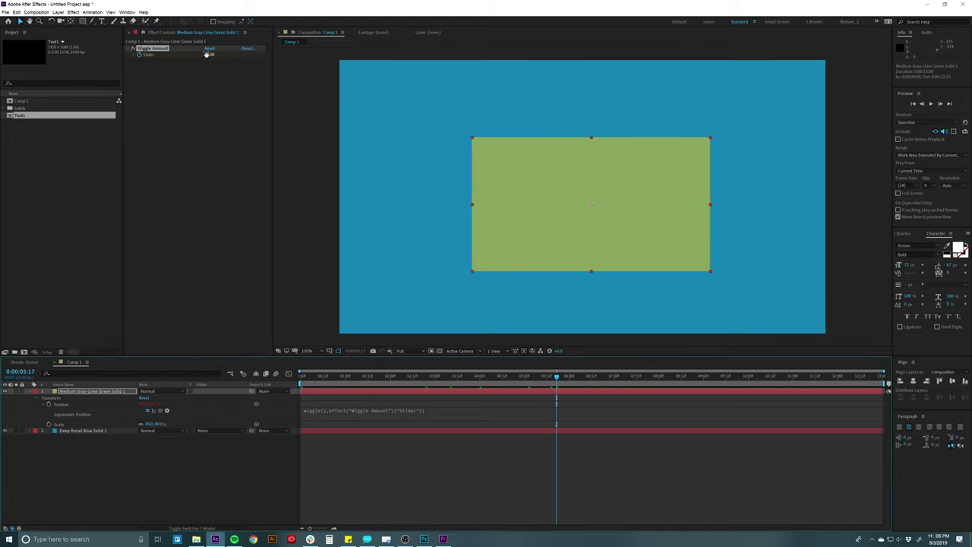
pyautogui.click(210, 54)
pyautogui.write('0')
pyautogui.press('Return')
# Step: Reveal the slider keyframes in the timeline and preview the wiggle animation
pyautogui.click(357, 445)
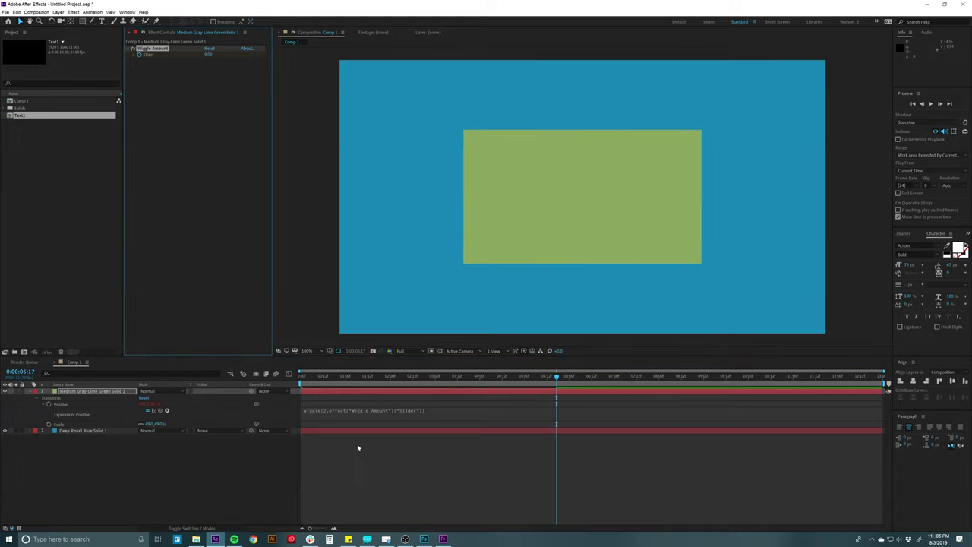
pyautogui.click(352, 388)
pyautogui.press('e')
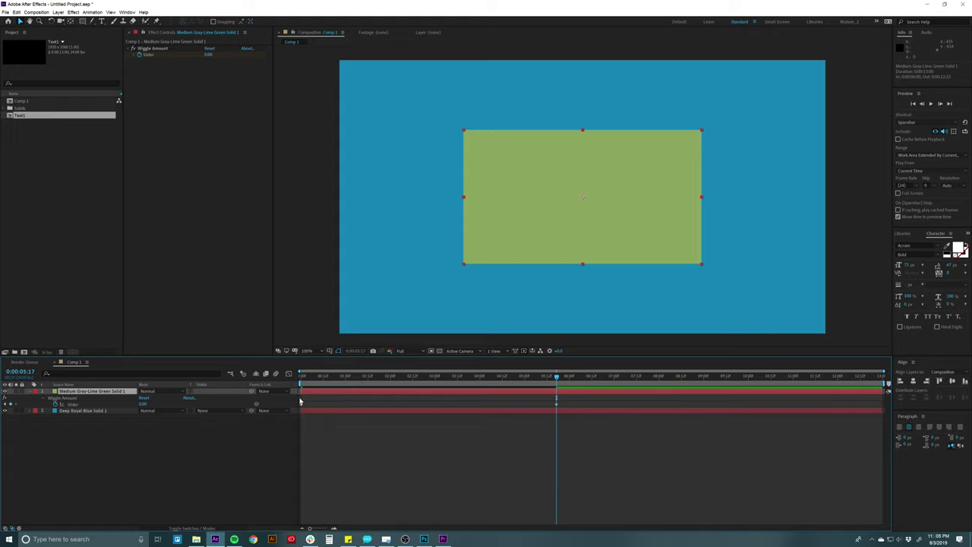
pyautogui.press('space')
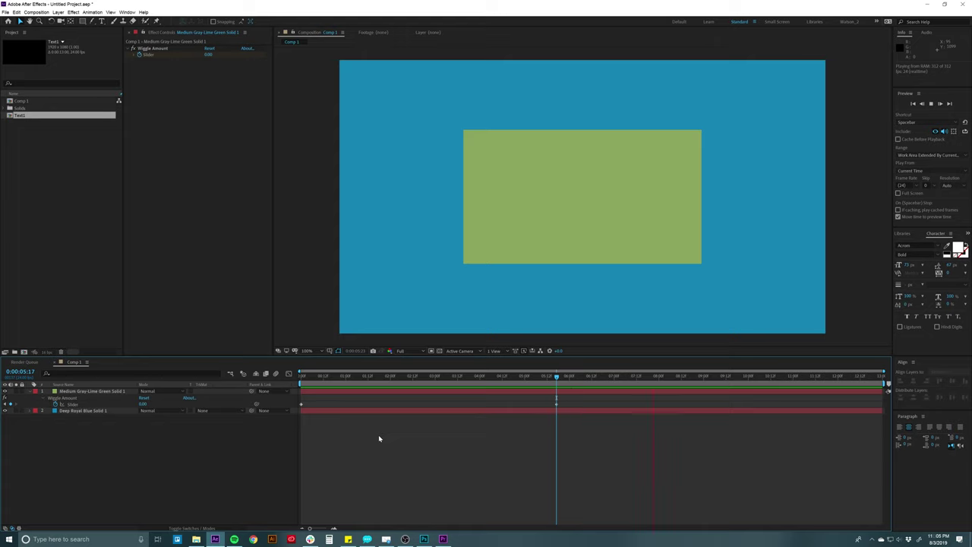
pyautogui.click(374, 392)
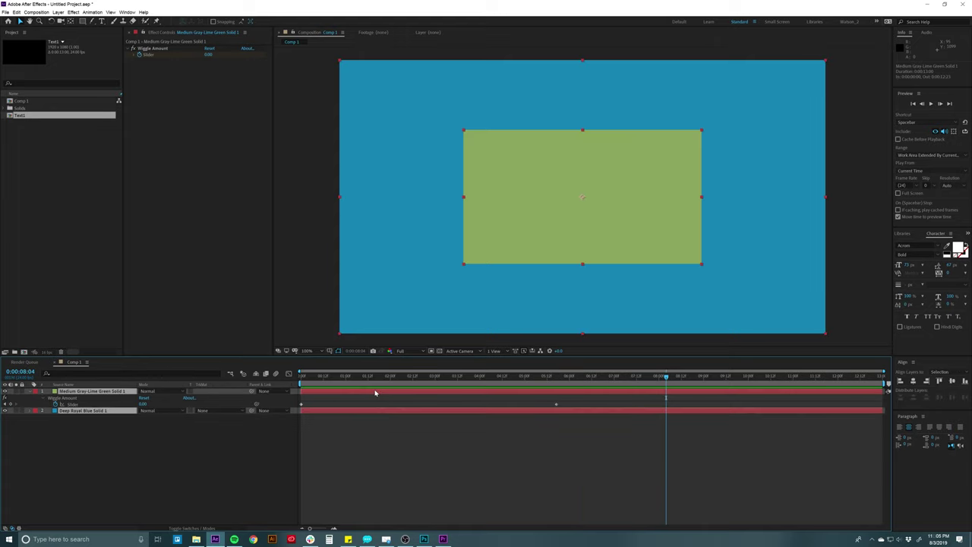
pyautogui.press('u')
pyautogui.click(376, 419)
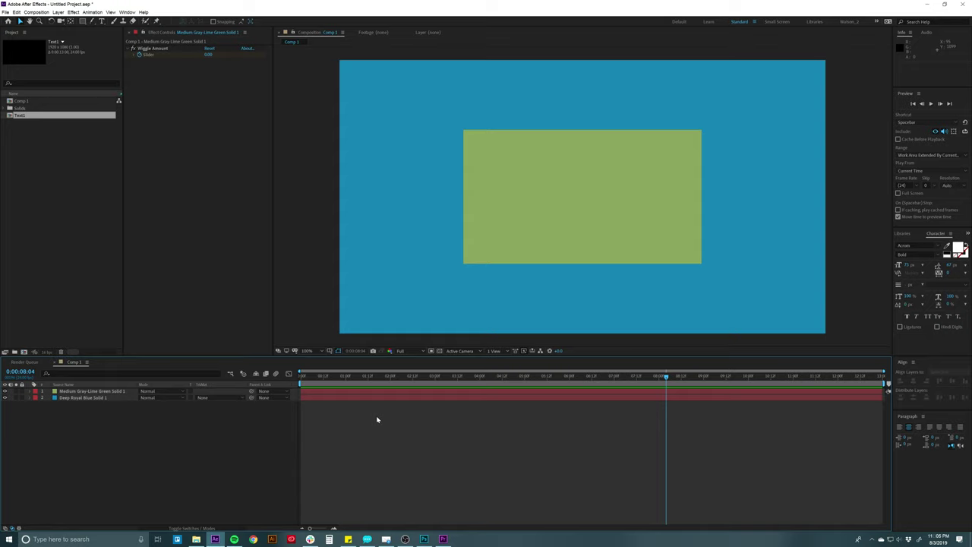
pyautogui.click(66, 390)
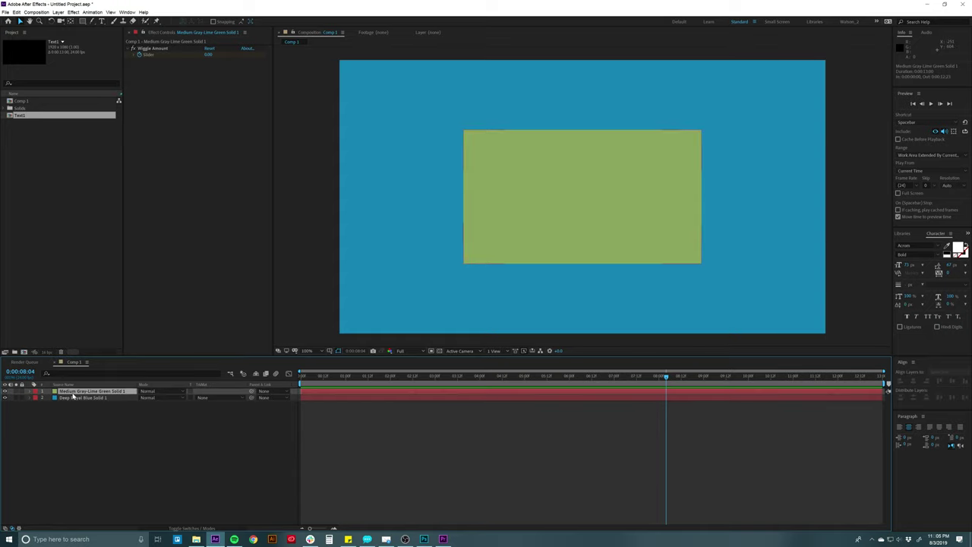
pyautogui.click(150, 50)
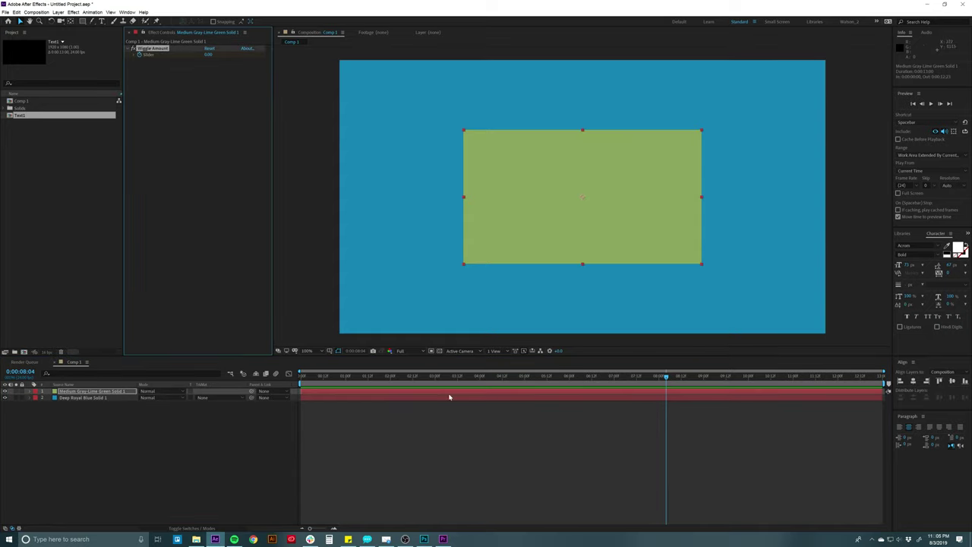
# Step: Add a Checkbox Control effect to the green solid
pyautogui.click(58, 12)
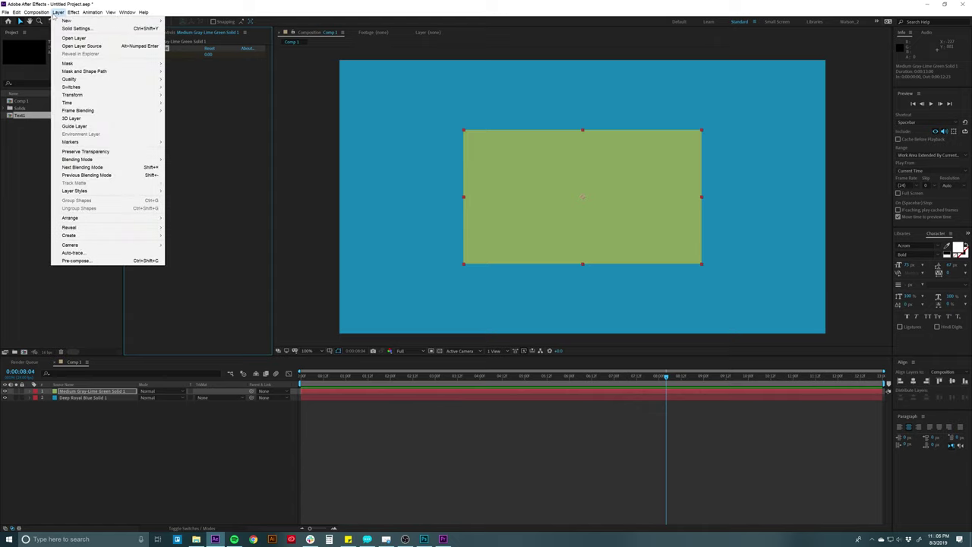
pyautogui.moveTo(73, 13)
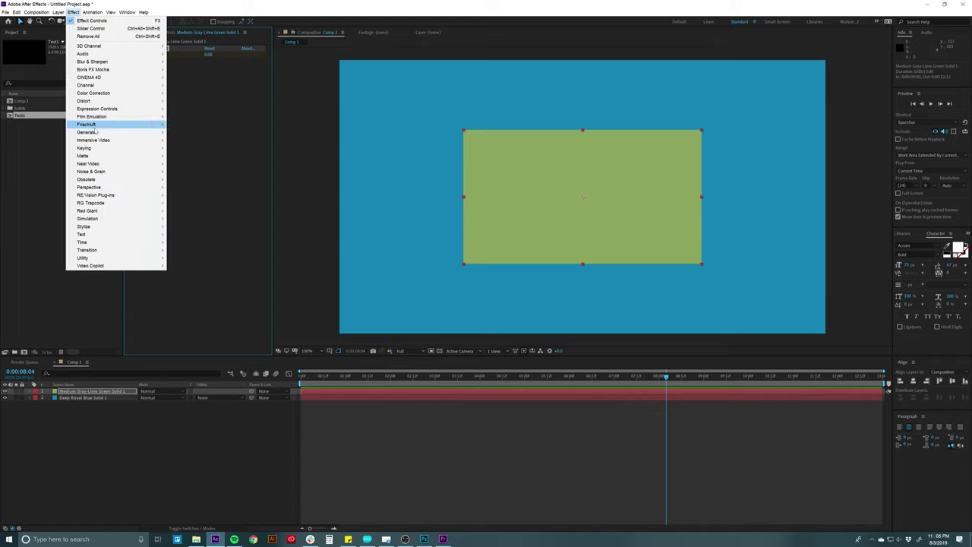
pyautogui.moveTo(103, 101)
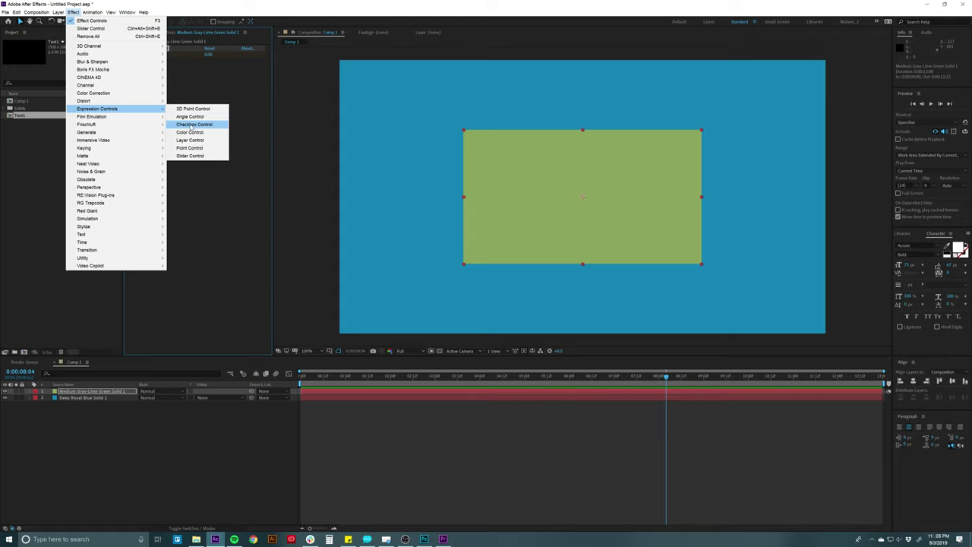
pyautogui.click(190, 125)
# Step: Delete the Wiggle Amount slider effect, leaving the Checkbox Control selected
pyautogui.click(155, 48)
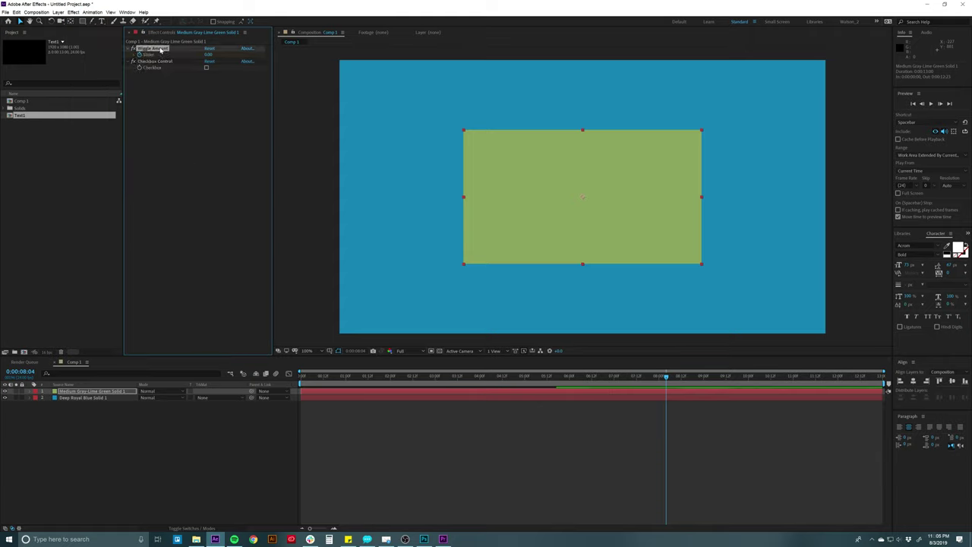
pyautogui.press('Delete')
pyautogui.click(328, 413)
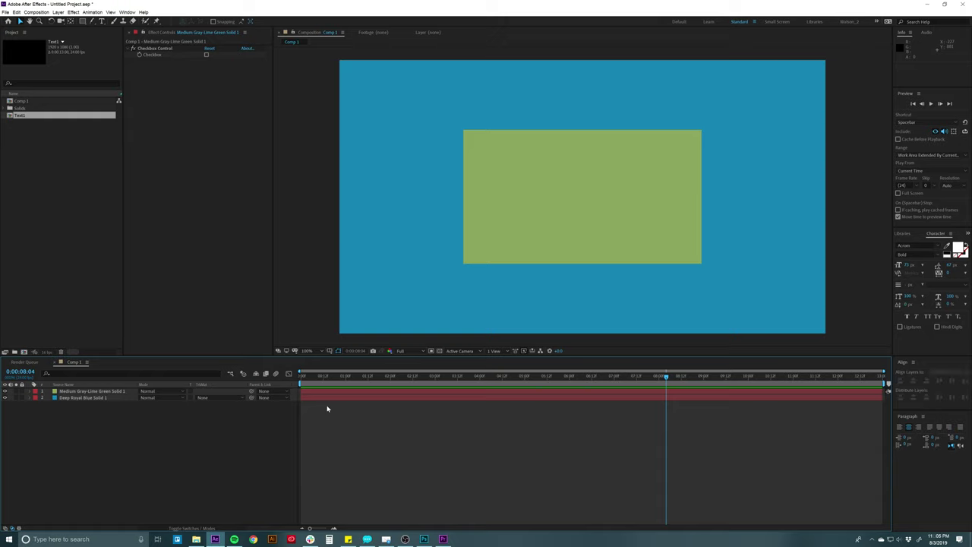
pyautogui.click(154, 48)
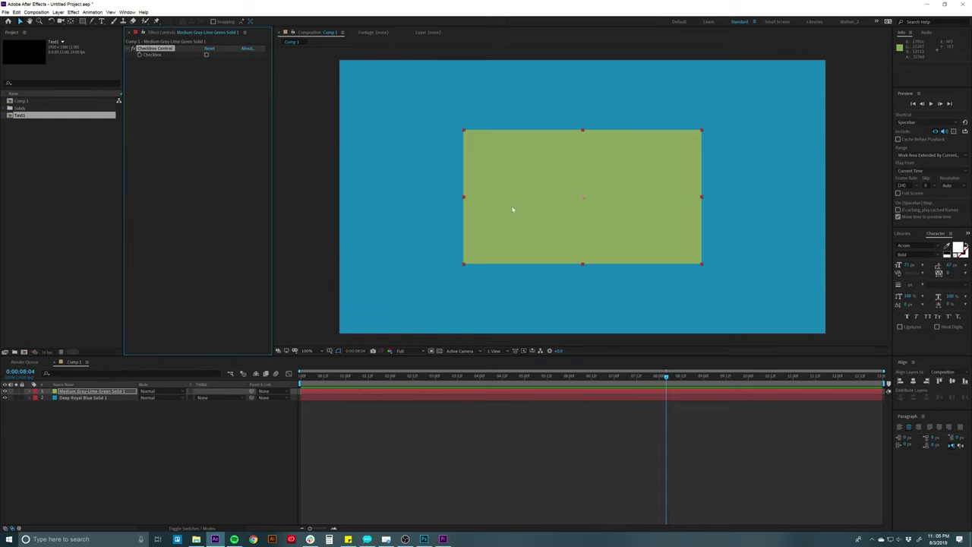
# Step: Scroll the PremiumBeat checkbox article down to step 4's expression
pyautogui.hotkey('alt', 'Tab')
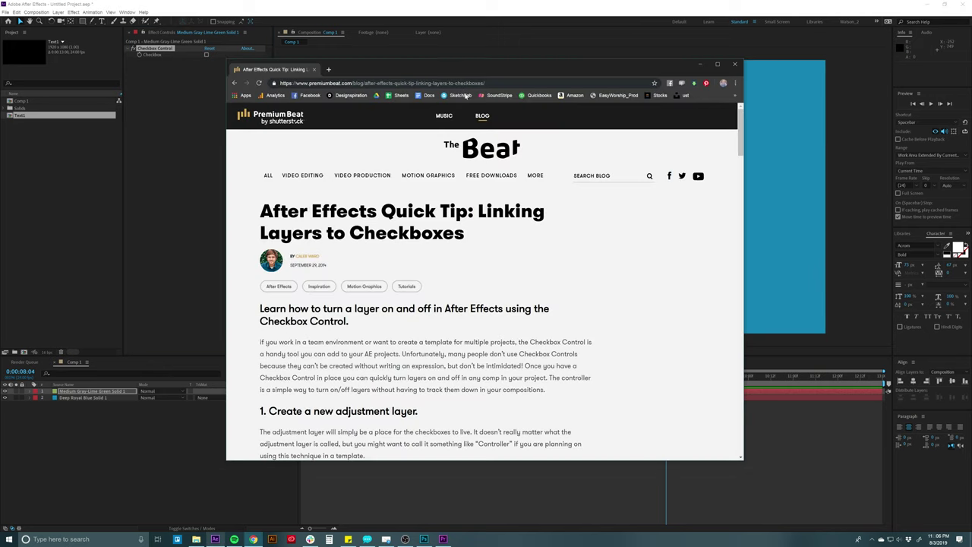
pyautogui.scroll(-3, 366, 252)
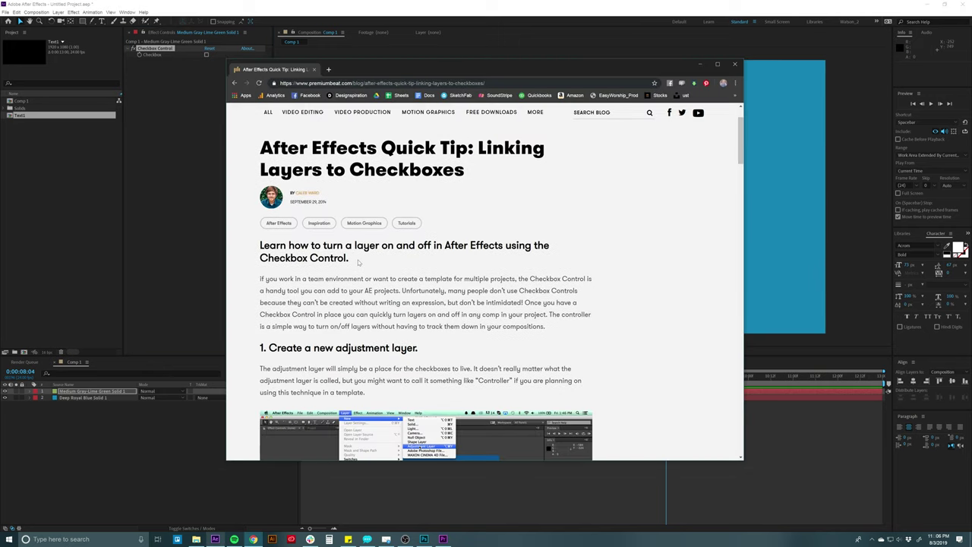
pyautogui.scroll(3, 336, 261)
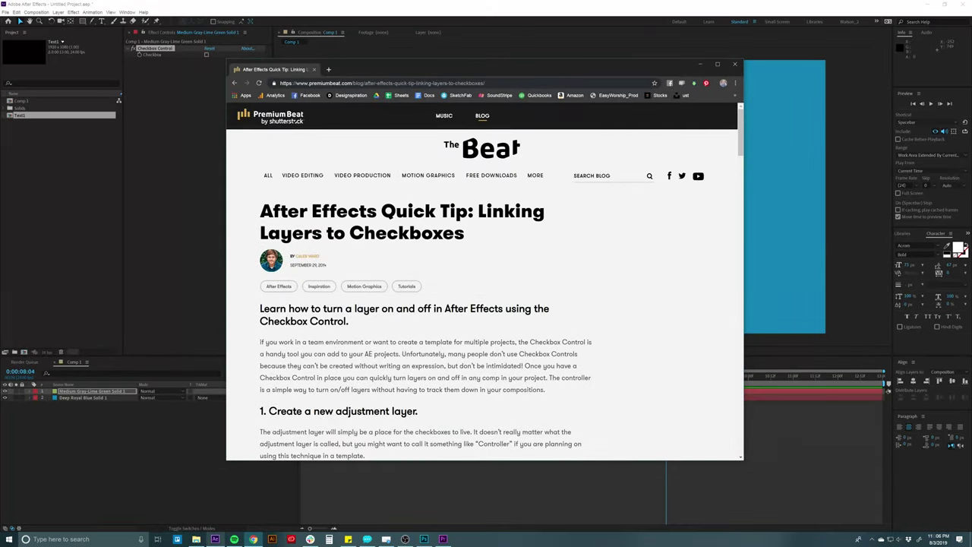
pyautogui.scroll(-3, 599, 234)
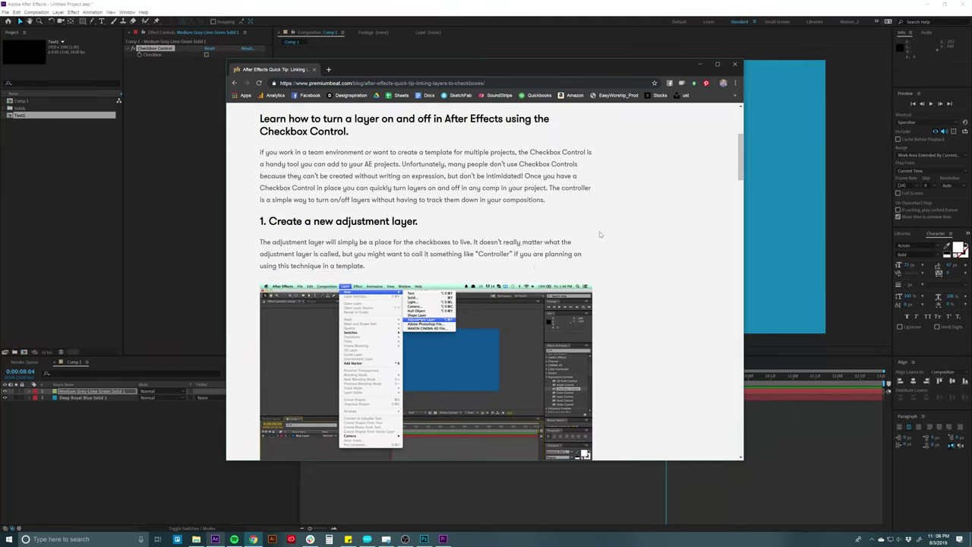
pyautogui.scroll(-5, 605, 236)
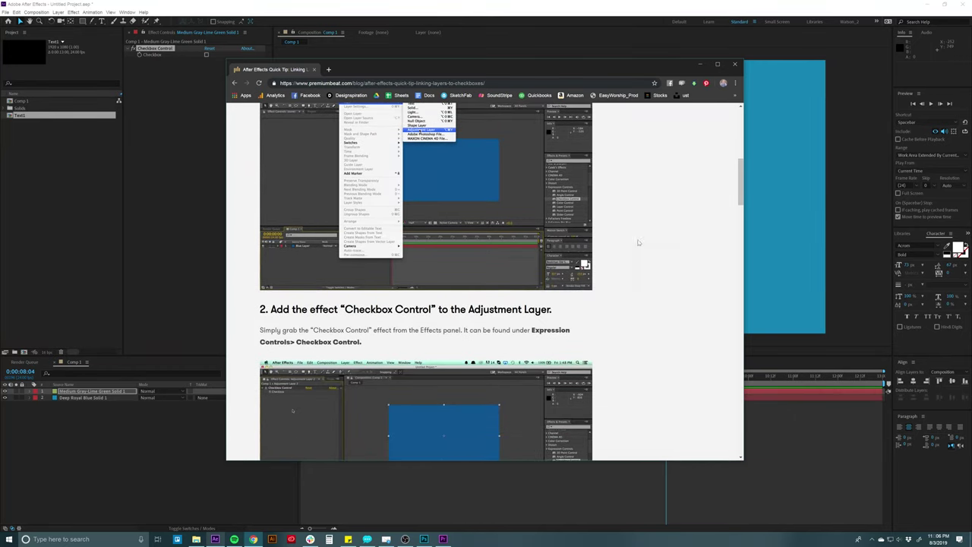
pyautogui.scroll(-1, 645, 242)
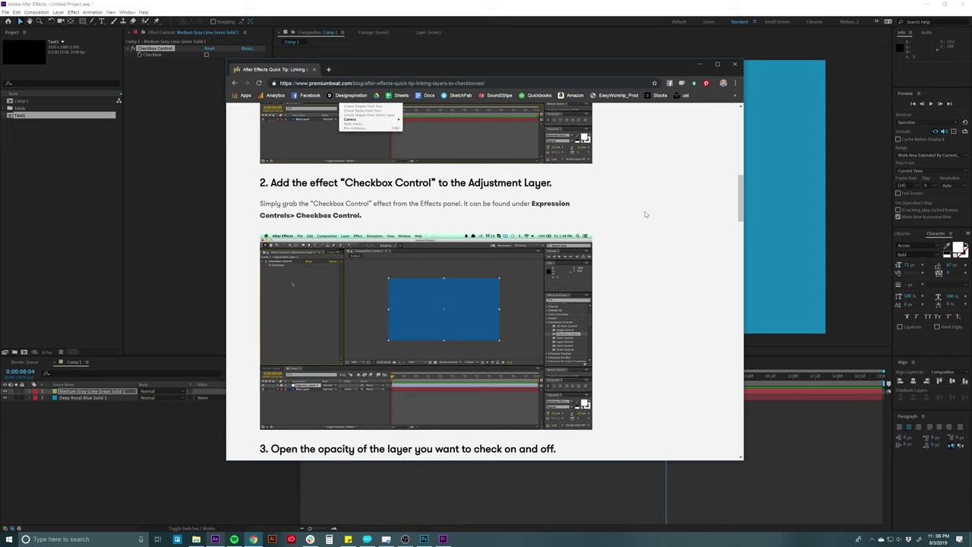
pyautogui.scroll(-1, 647, 211)
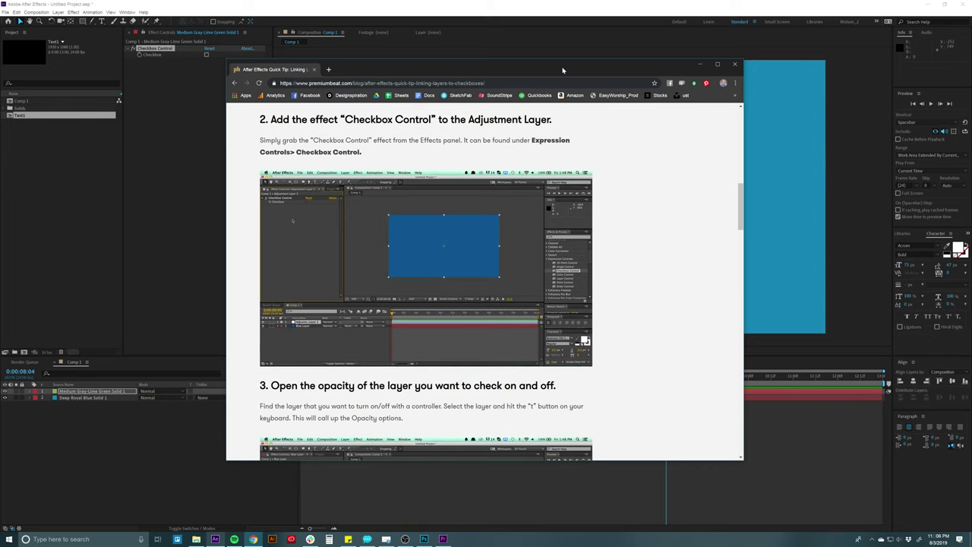
pyautogui.moveTo(561, 71); pyautogui.dragTo(541, 134)
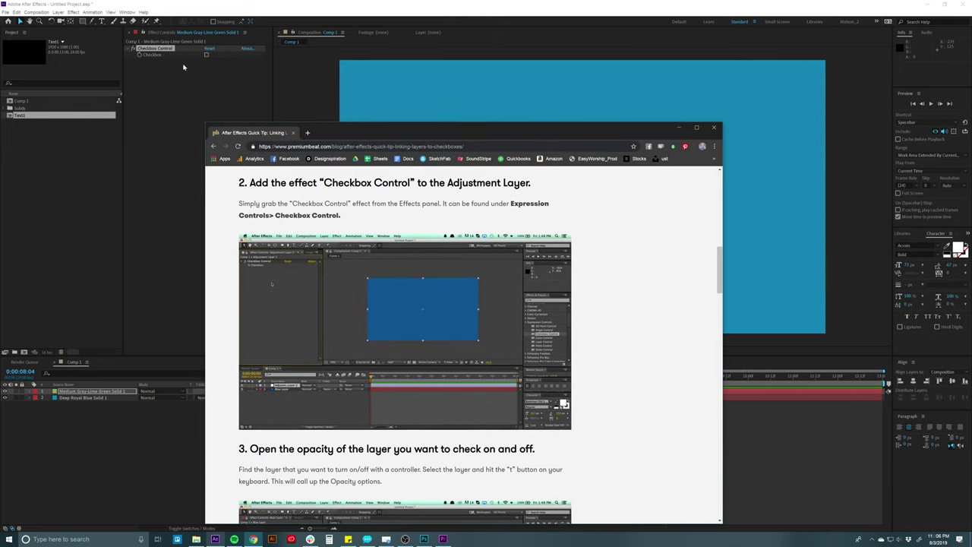
pyautogui.moveTo(360, 135); pyautogui.dragTo(374, 99)
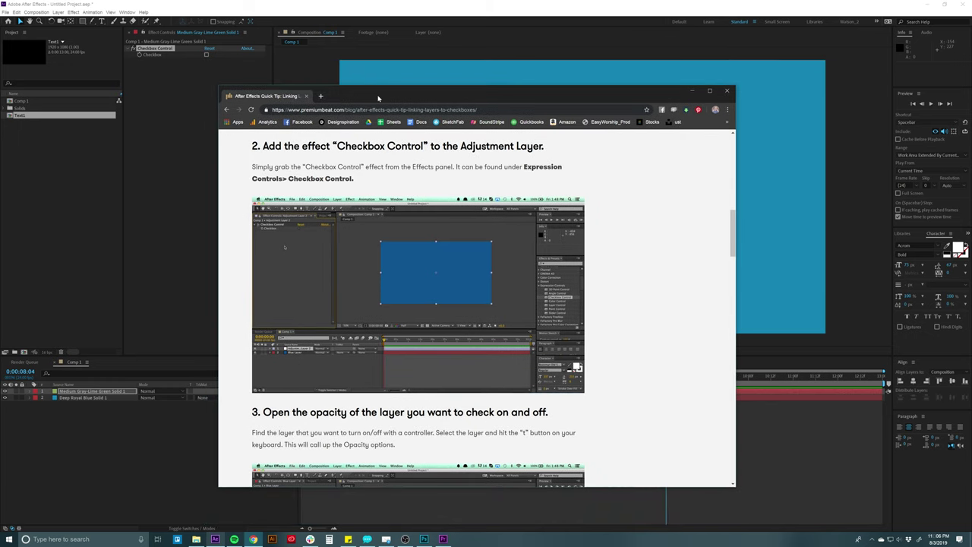
pyautogui.scroll(-3, 527, 276)
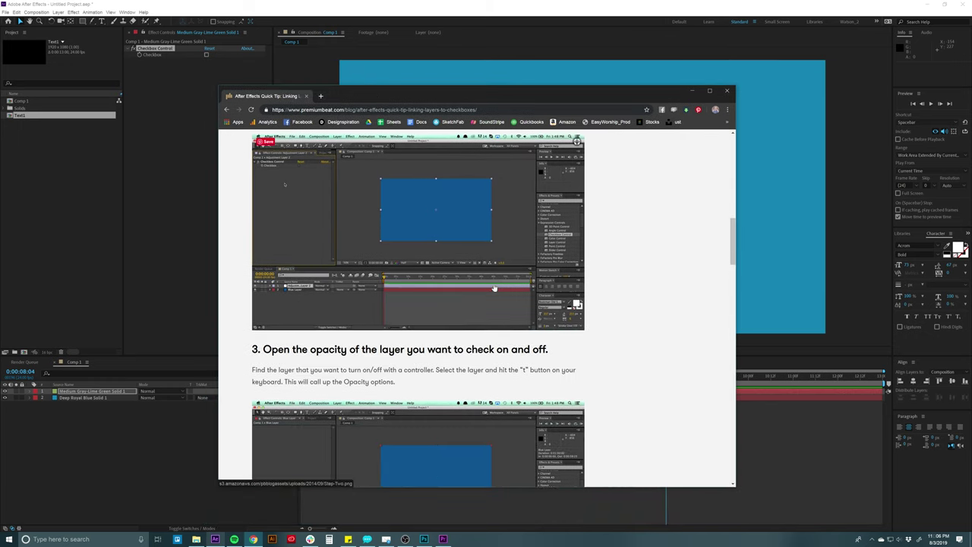
pyautogui.scroll(-1, 527, 275)
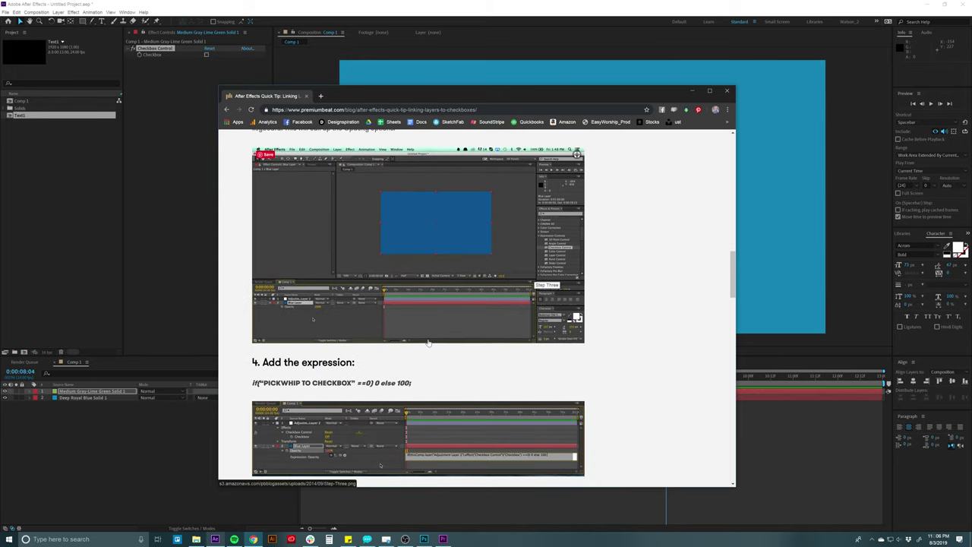
# Step: Select and copy the whole if/else opacity expression line, then return to After Effects
pyautogui.moveTo(412, 386); pyautogui.dragTo(337, 385)
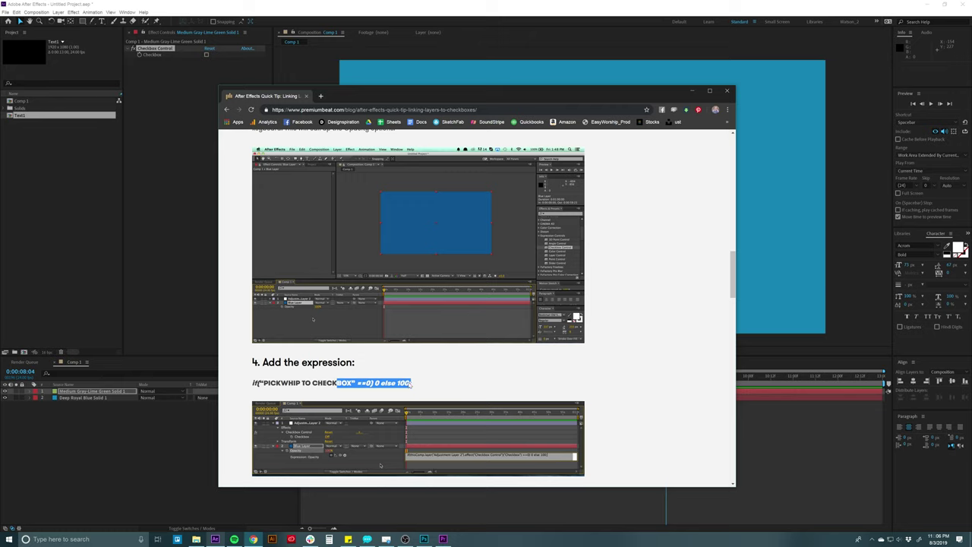
pyautogui.click(223, 383)
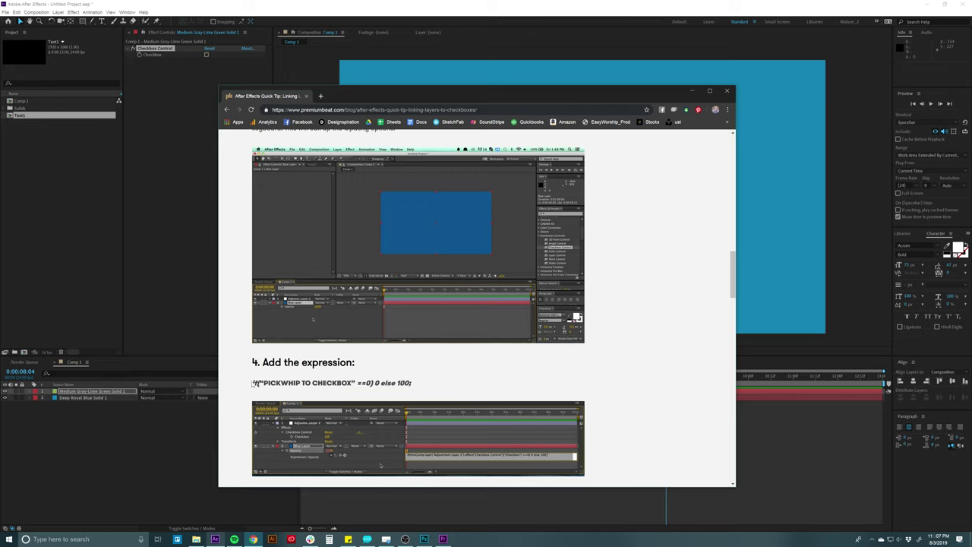
pyautogui.moveTo(253, 382); pyautogui.dragTo(411, 383)
pyautogui.hotkey('ctrl', 'c')
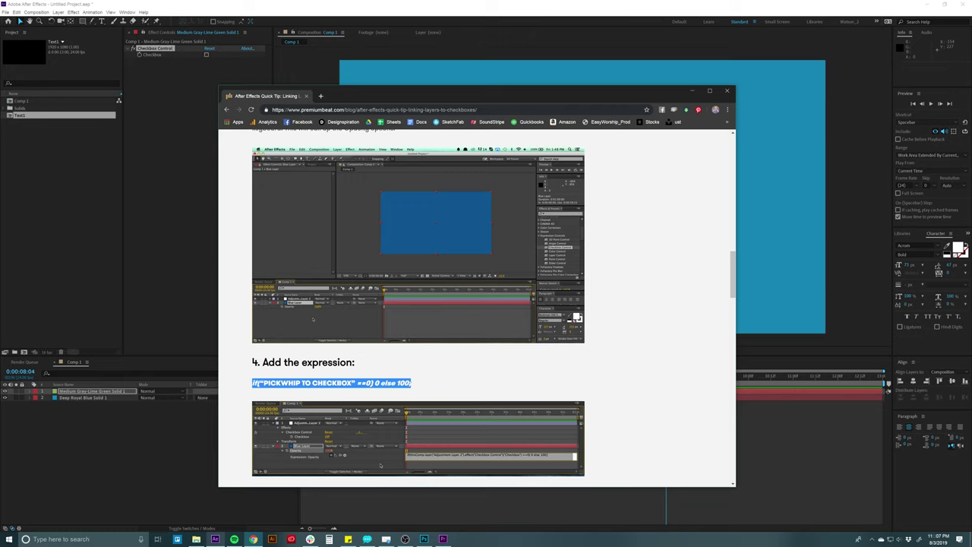
pyautogui.click(210, 412)
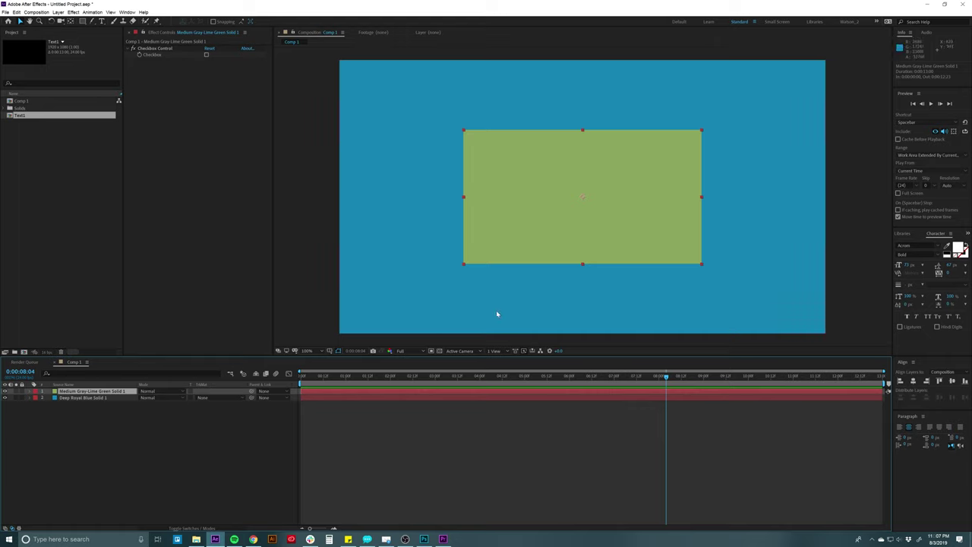
# Step: Give the green solid's Opacity the expression if(effect("Checkbox Control")("Checkbox")==0) 0 else 100;
pyautogui.press('t')
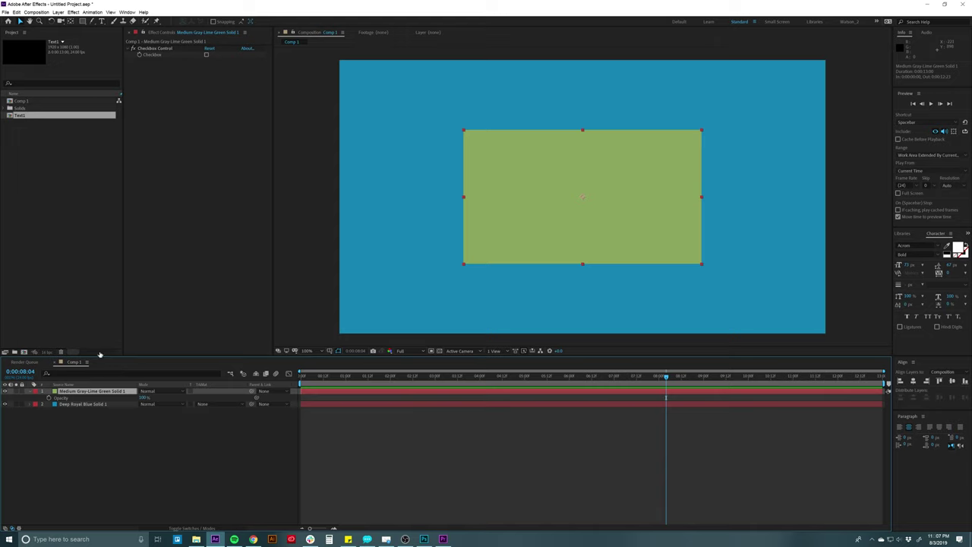
pyautogui.keyDown('alt'); pyautogui.click(49, 398); pyautogui.keyUp('alt')
pyautogui.hotkey('ctrl', 'v')
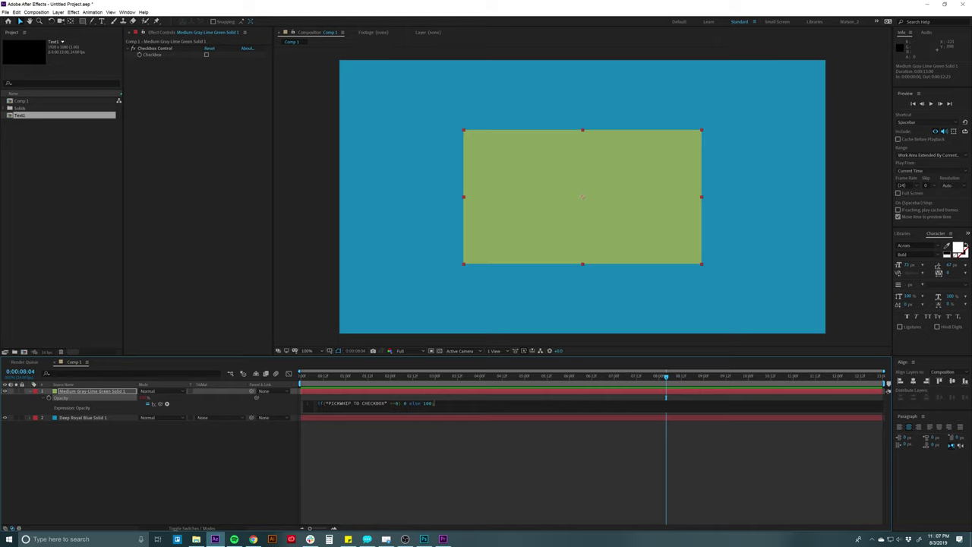
pyautogui.moveTo(388, 403); pyautogui.dragTo(327, 404)
pyautogui.moveTo(161, 404); pyautogui.dragTo(156, 56)
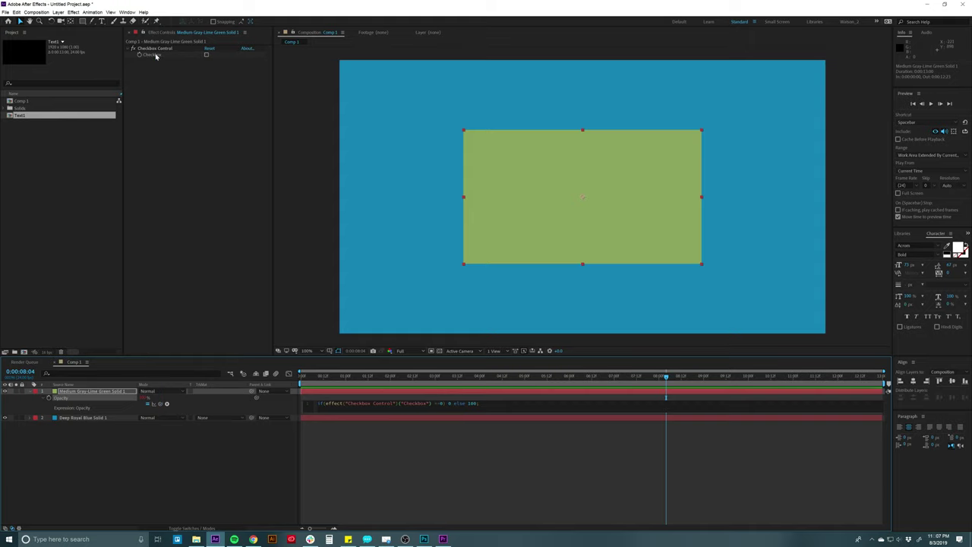
pyautogui.click(377, 427)
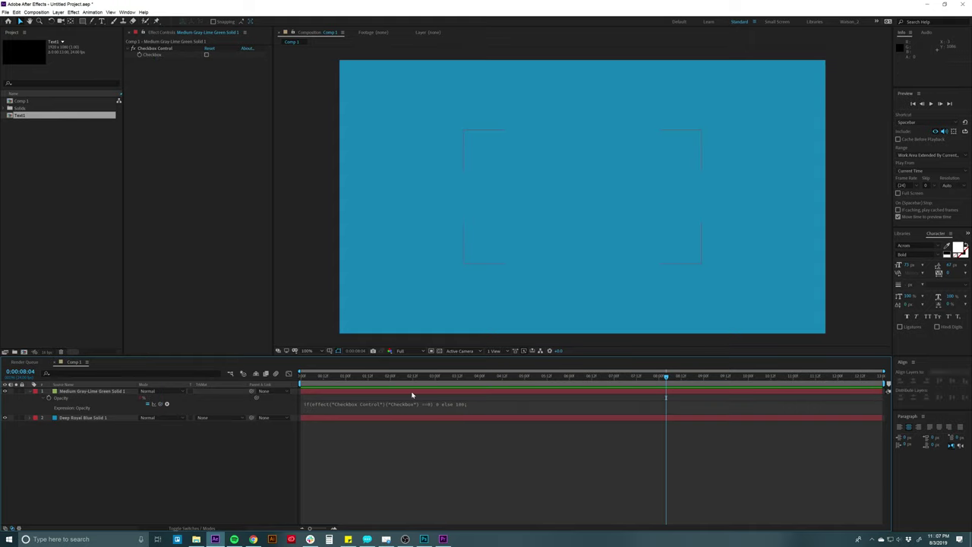
# Step: Tick the Checkbox at 03:03 so the green solid shows, then open the exported bumper videos folder
pyautogui.click(207, 55)
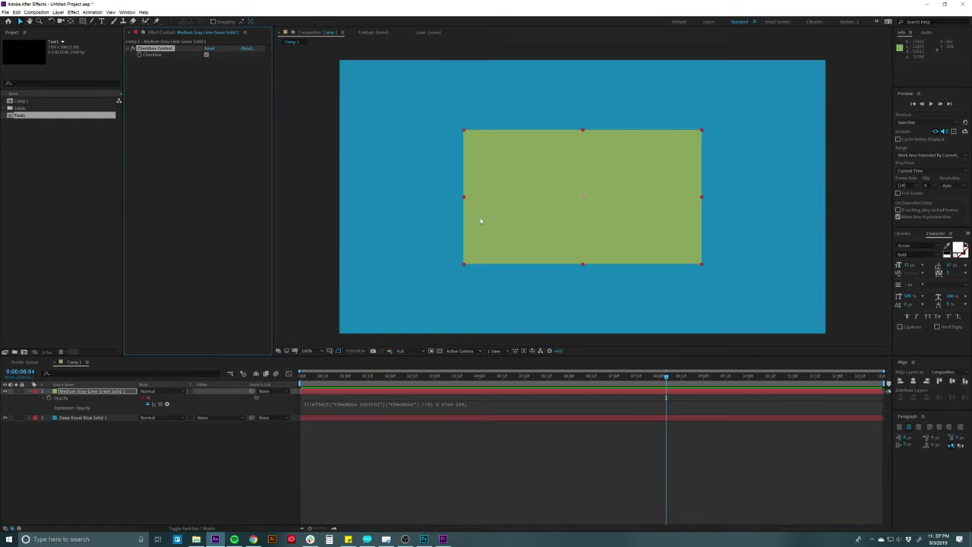
pyautogui.click(440, 375)
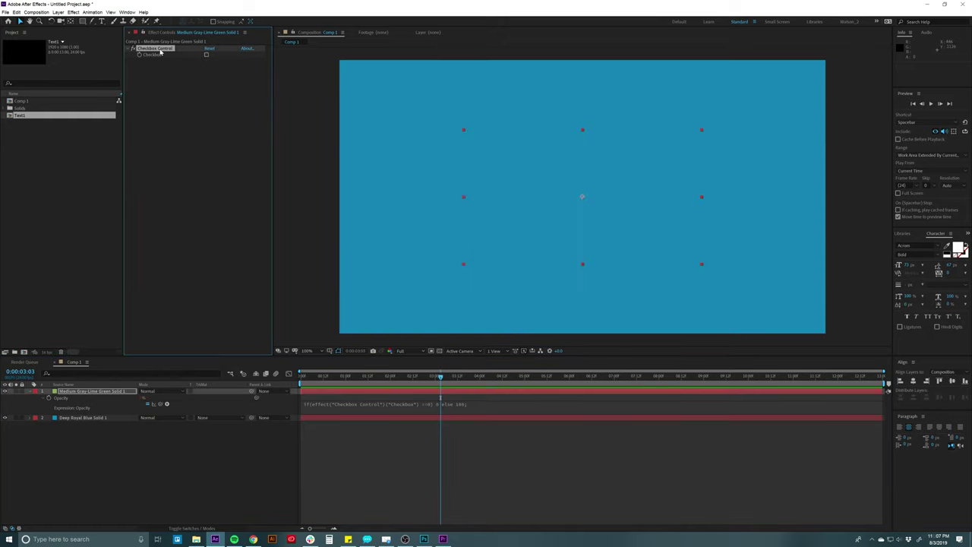
pyautogui.click(206, 54)
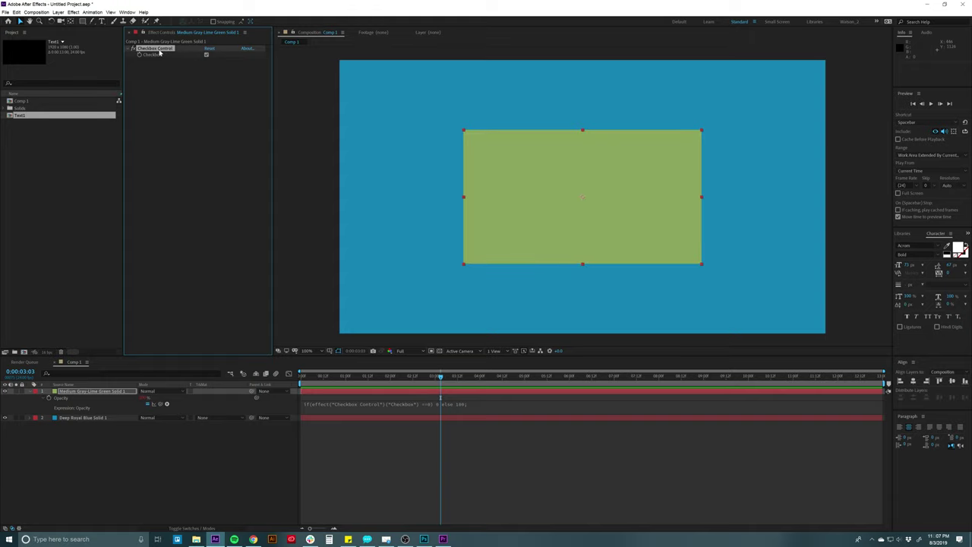
pyautogui.click(558, 445)
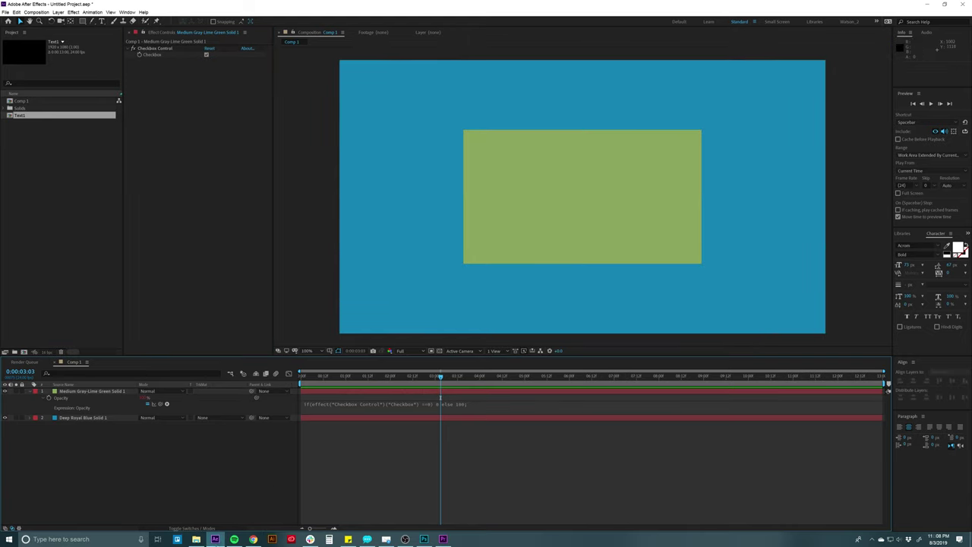
pyautogui.click(196, 538)
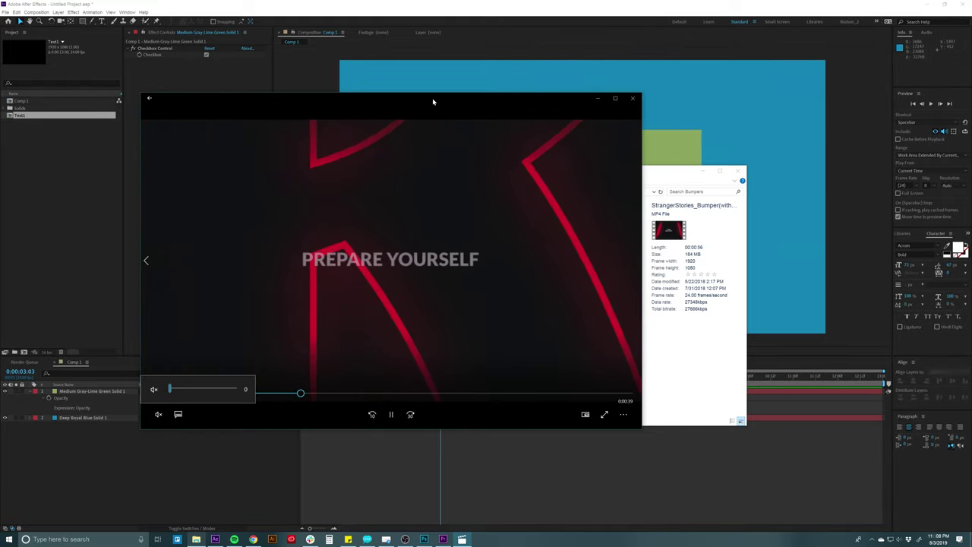
# Step: Close the Movies & TV bumper video player to reveal the Bumpers folder again
pyautogui.moveTo(434, 100); pyautogui.dragTo(419, 143)
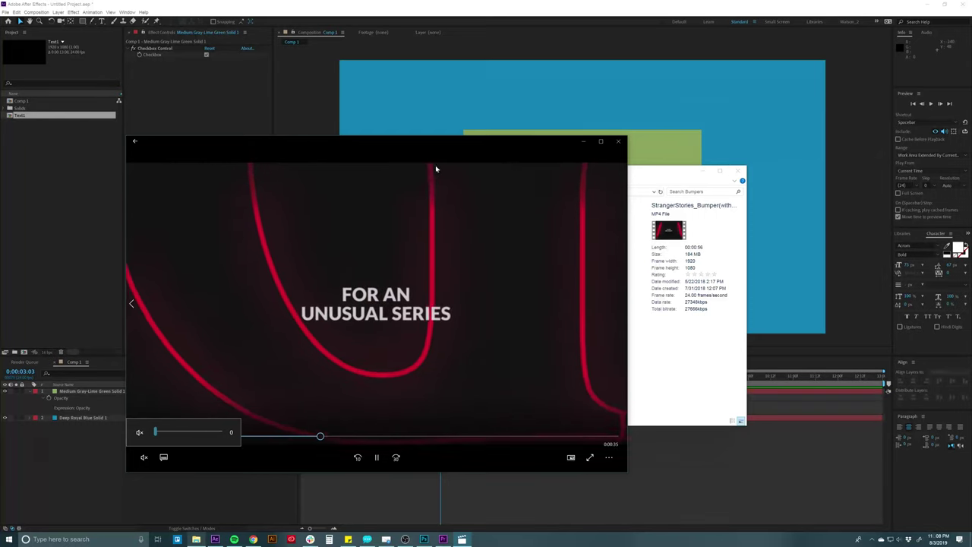
pyautogui.moveTo(434, 156); pyautogui.dragTo(481, 151)
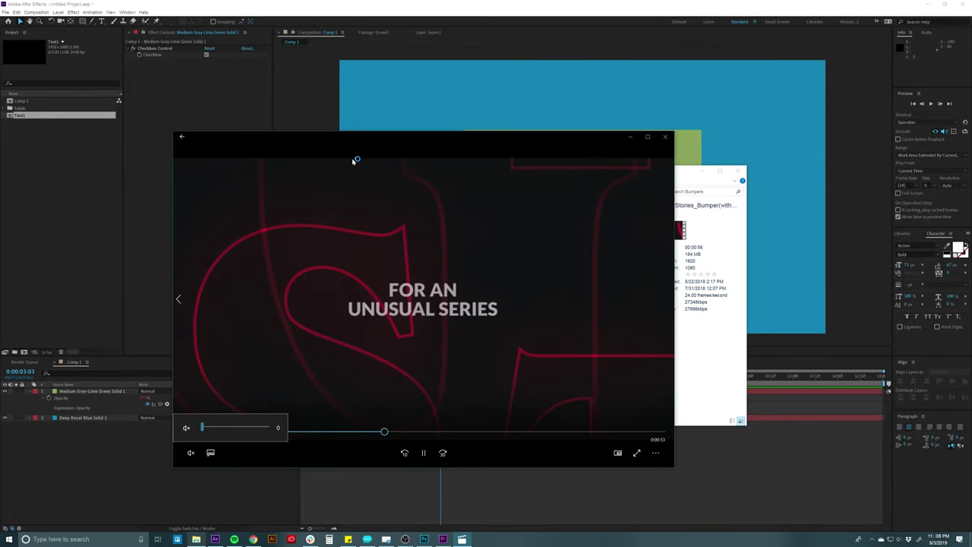
pyautogui.moveTo(574, 149); pyautogui.dragTo(516, 159)
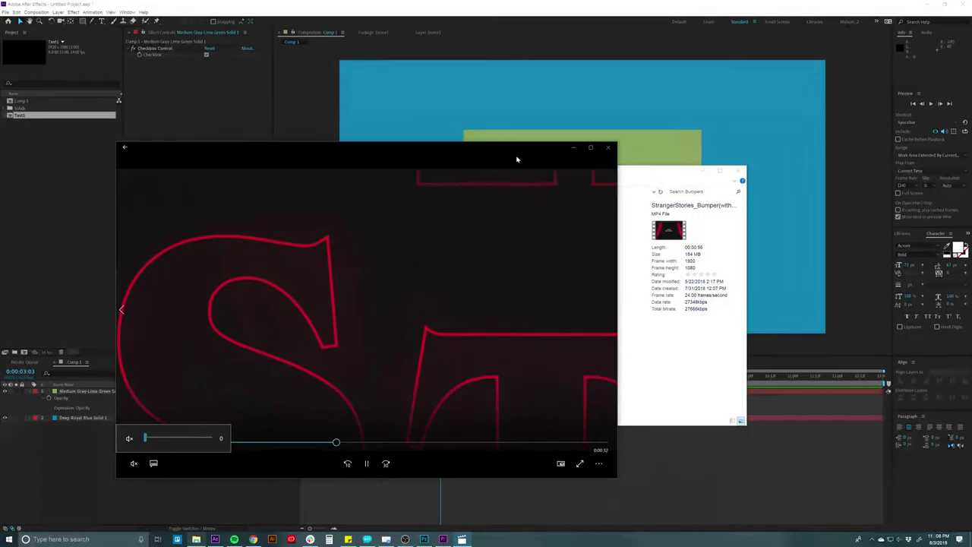
pyautogui.click(608, 147)
pyautogui.moveTo(670, 174); pyautogui.dragTo(667, 174)
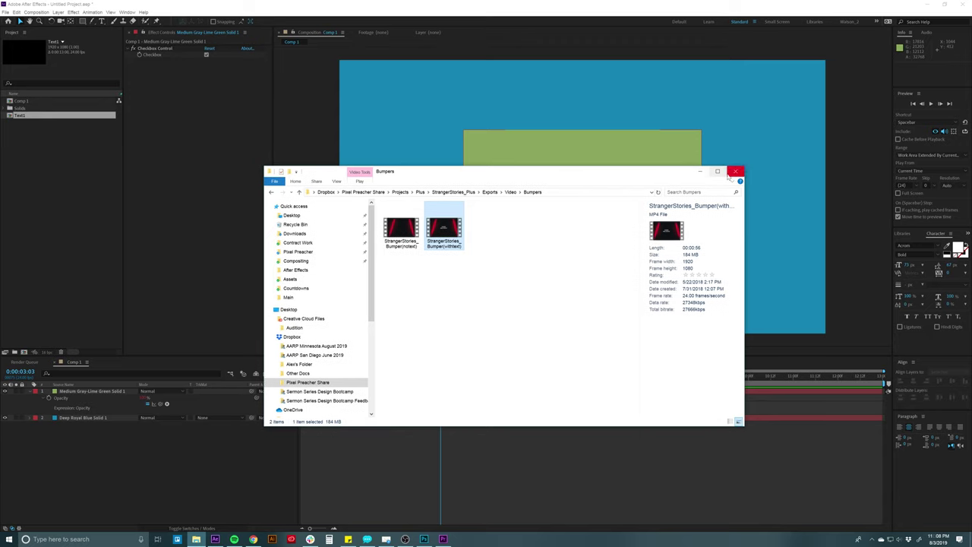
# Step: Close the Bumpers File Explorer window and return to After Effects
pyautogui.click(737, 172)
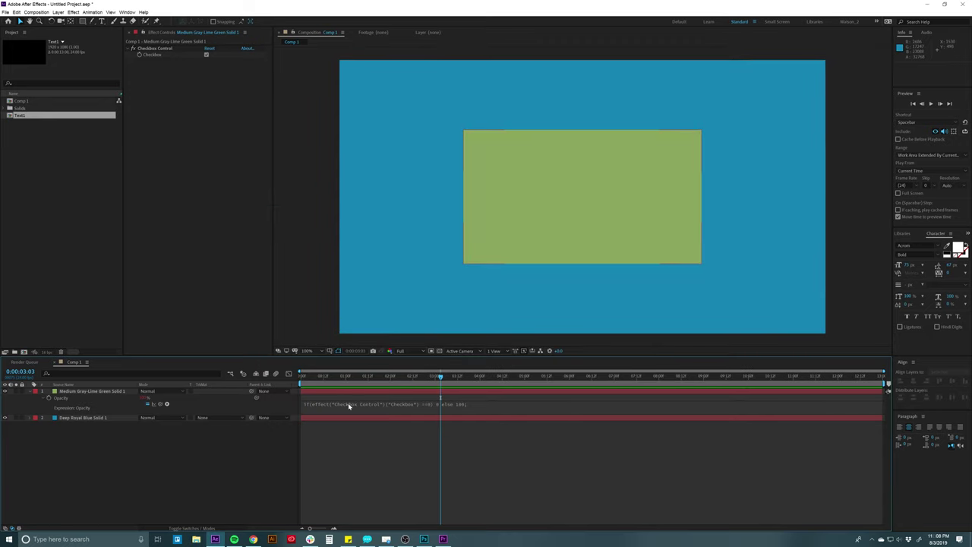
pyautogui.click(73, 12)
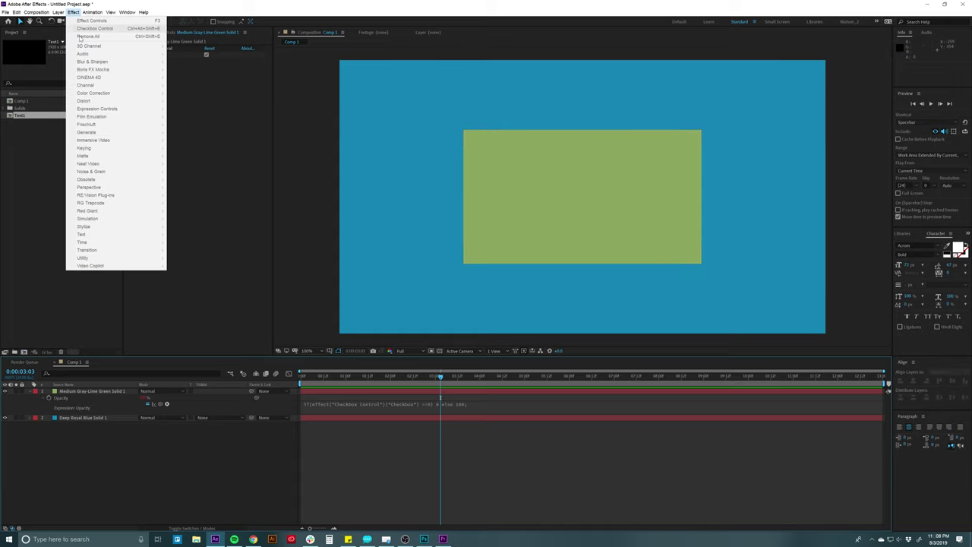
pyautogui.click(341, 406)
# Step: Delete the Medium Gray-Lime Green Solid and Deep Royal Blue Solid layers from Comp 1
pyautogui.click(343, 392)
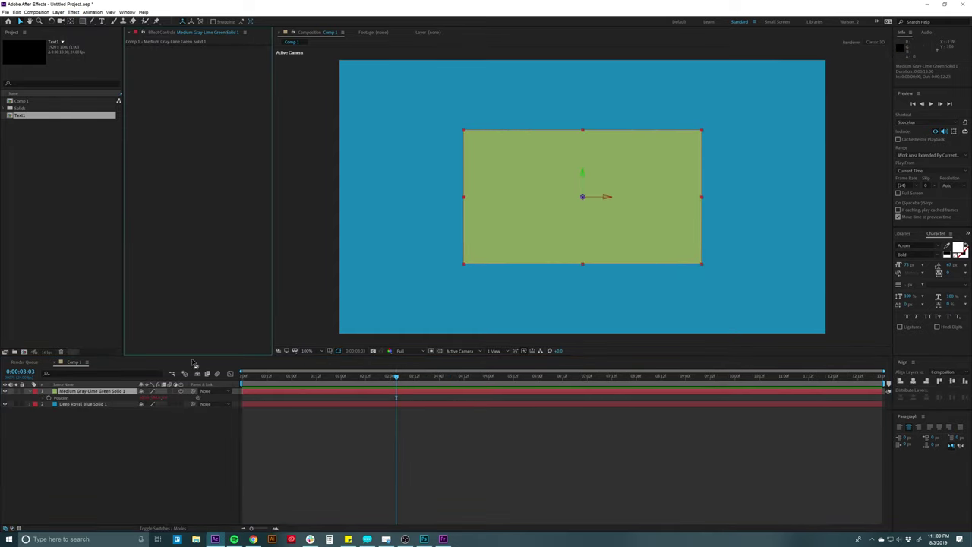
pyautogui.click(123, 391)
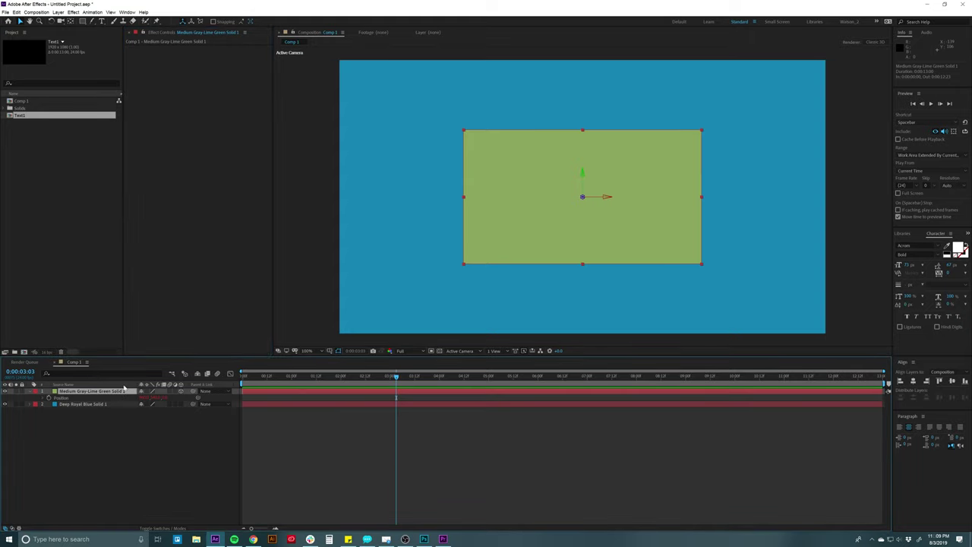
pyautogui.press('Delete')
pyautogui.click(89, 392)
pyautogui.press('Delete')
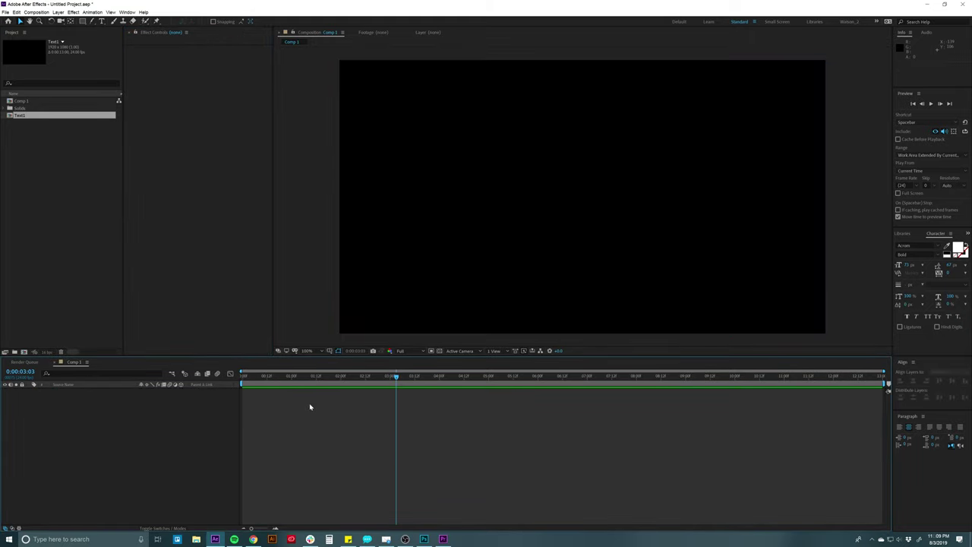
pyautogui.click(72, 12)
pyautogui.click(72, 12)
pyautogui.click(72, 13)
pyautogui.click(160, 384)
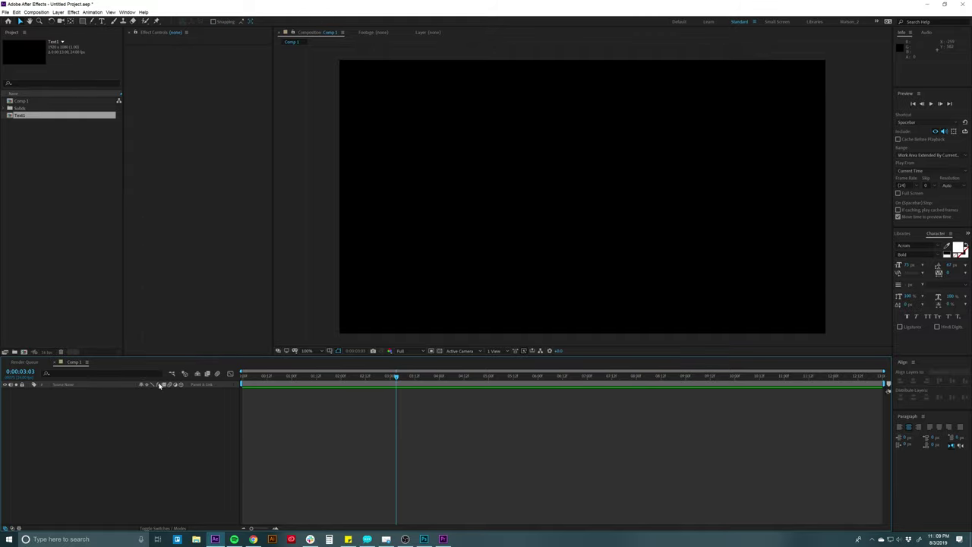